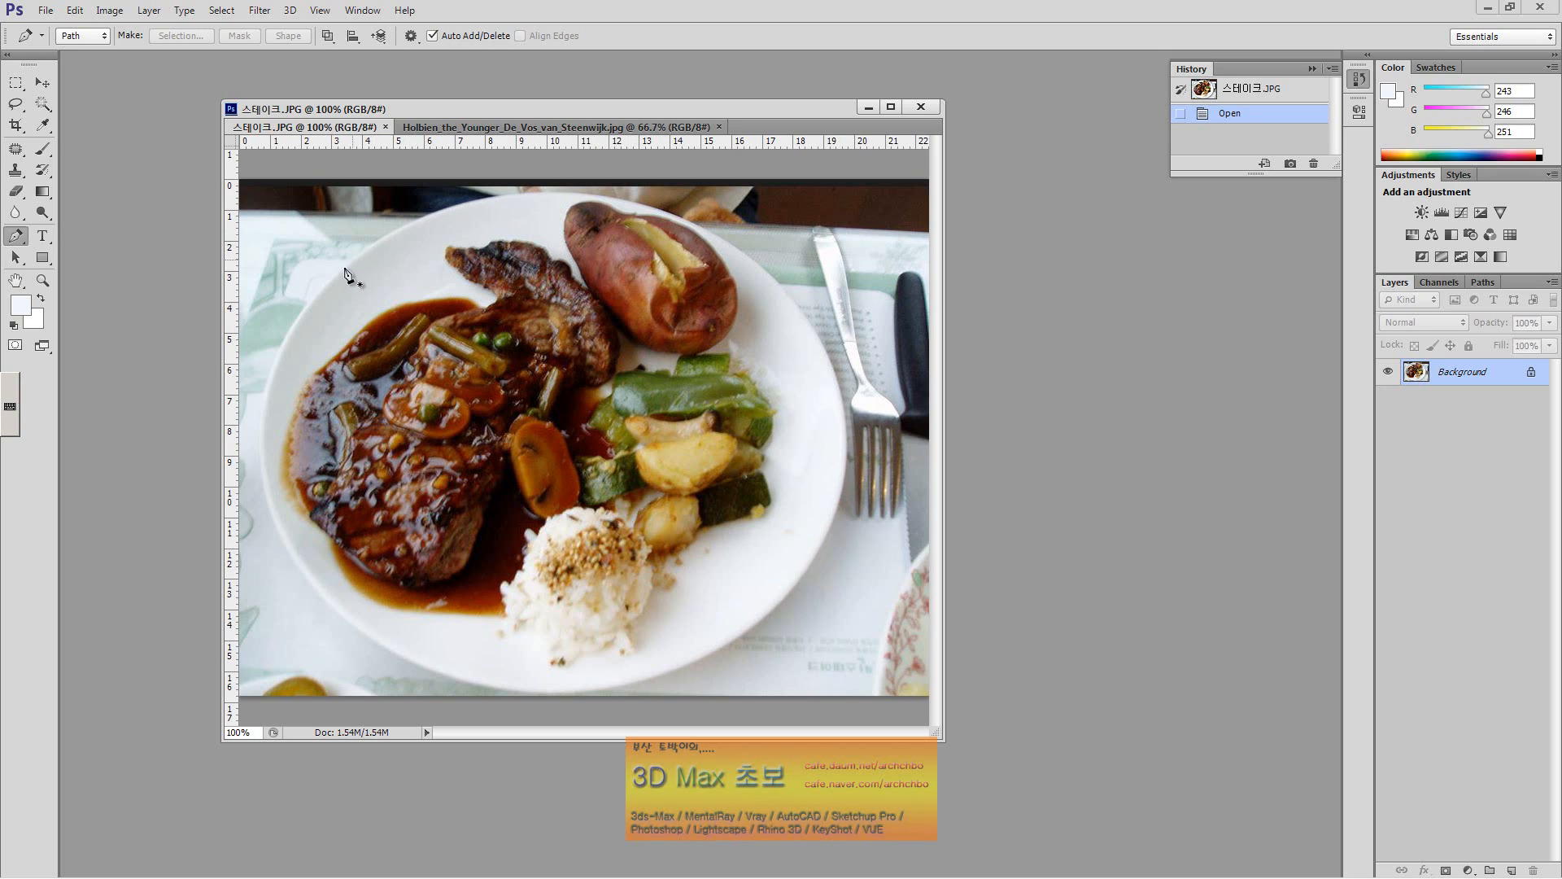
Step: Inspect the plate's lower-left rim in the steak photo at 300% magnification, then return to the full view at 100%
click(42, 280)
click(316, 572)
click(325, 649)
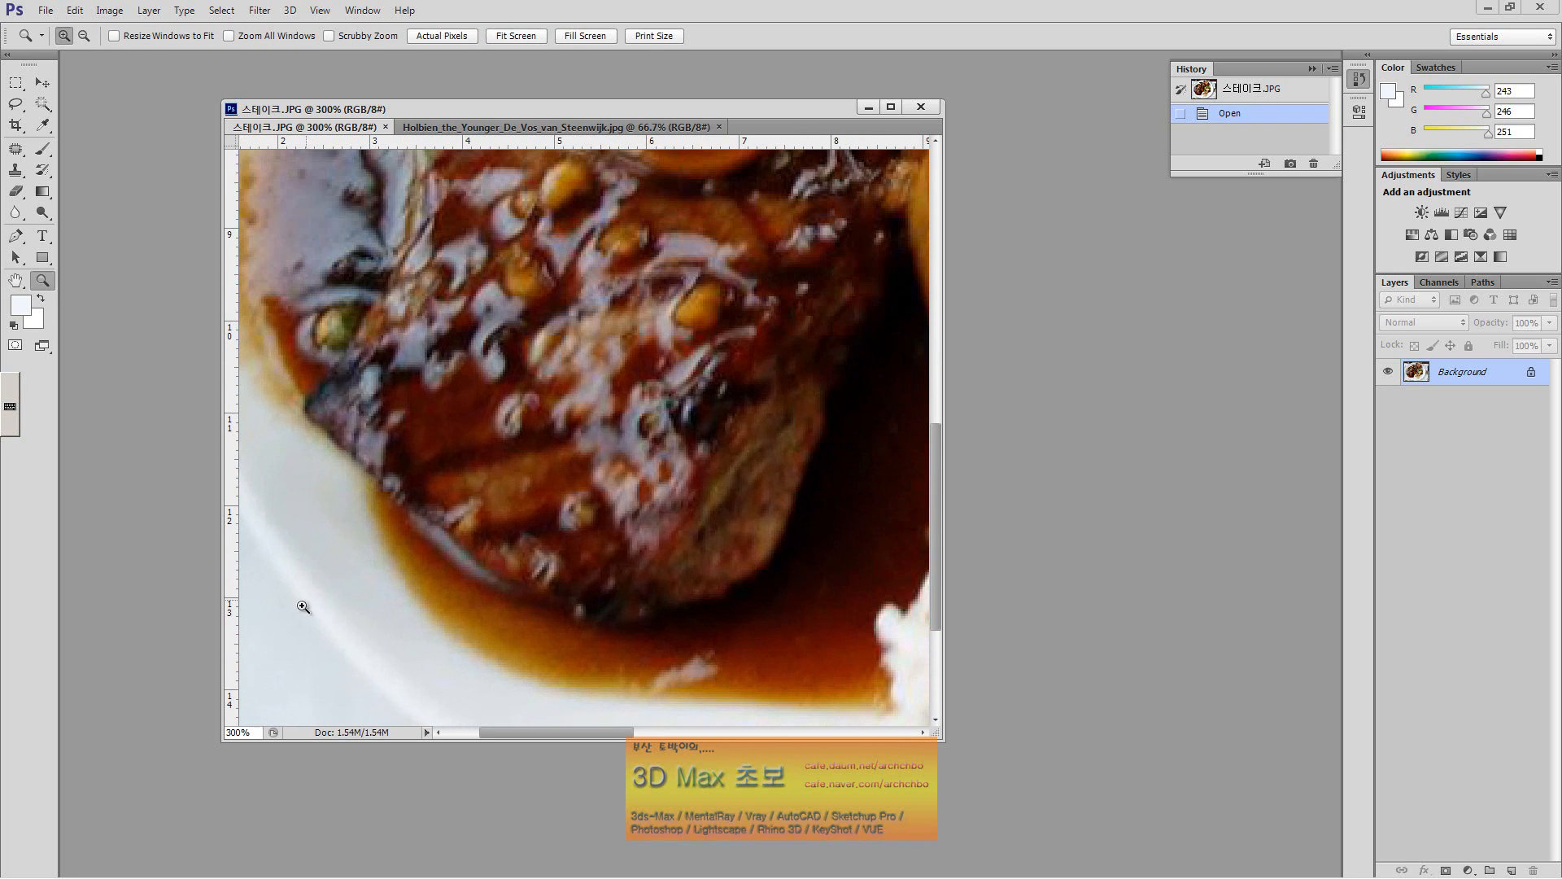
scroll(318, 610, down, 1)
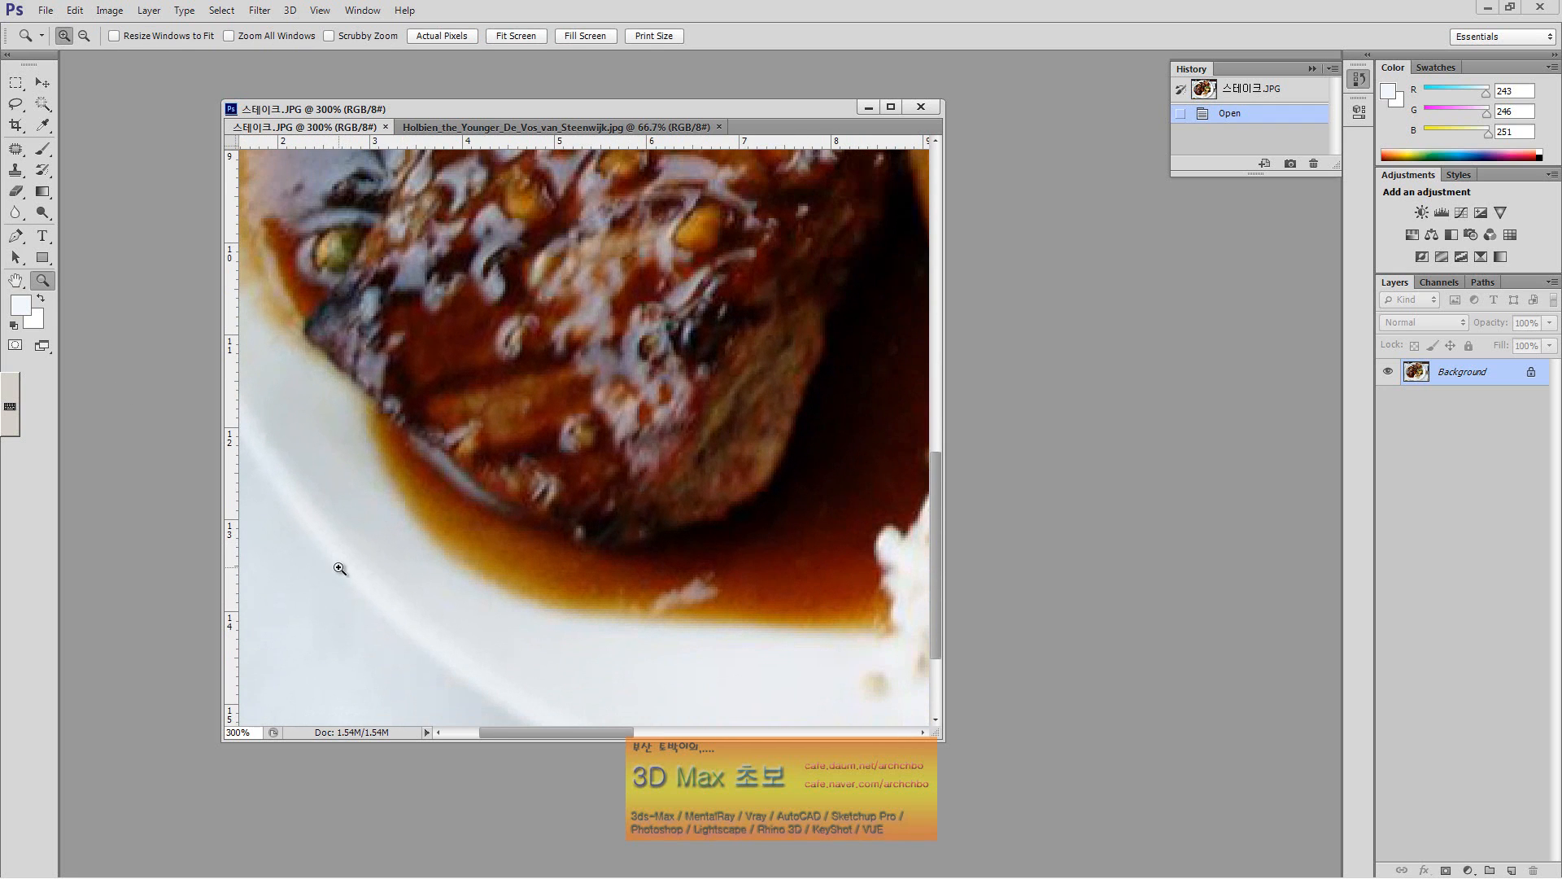
click(418, 616)
alt+click(501, 572)
alt+click(502, 570)
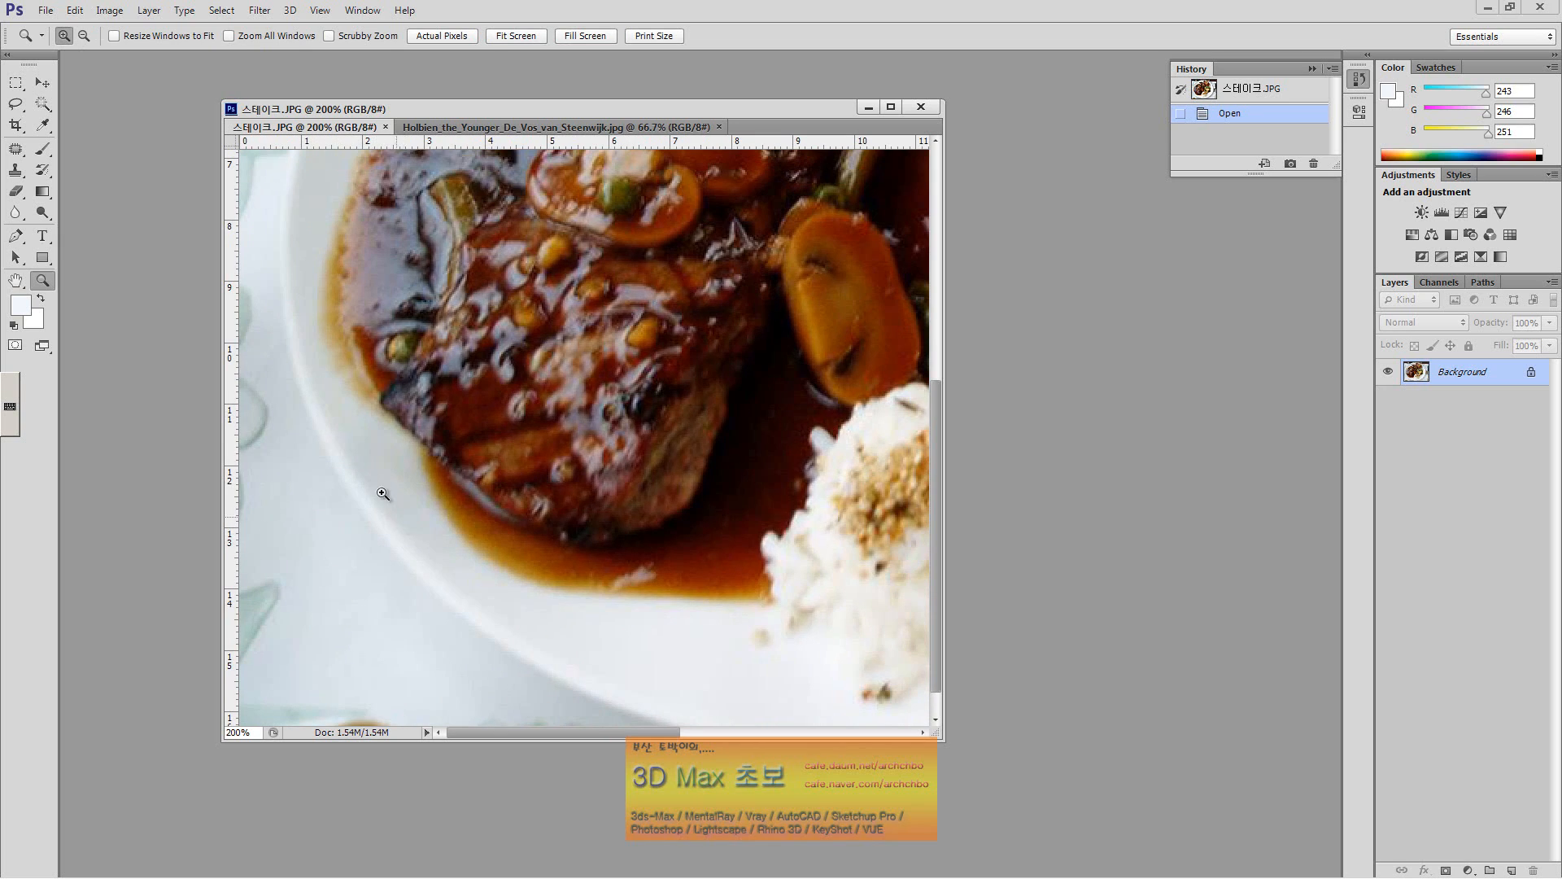
alt+click(602, 483)
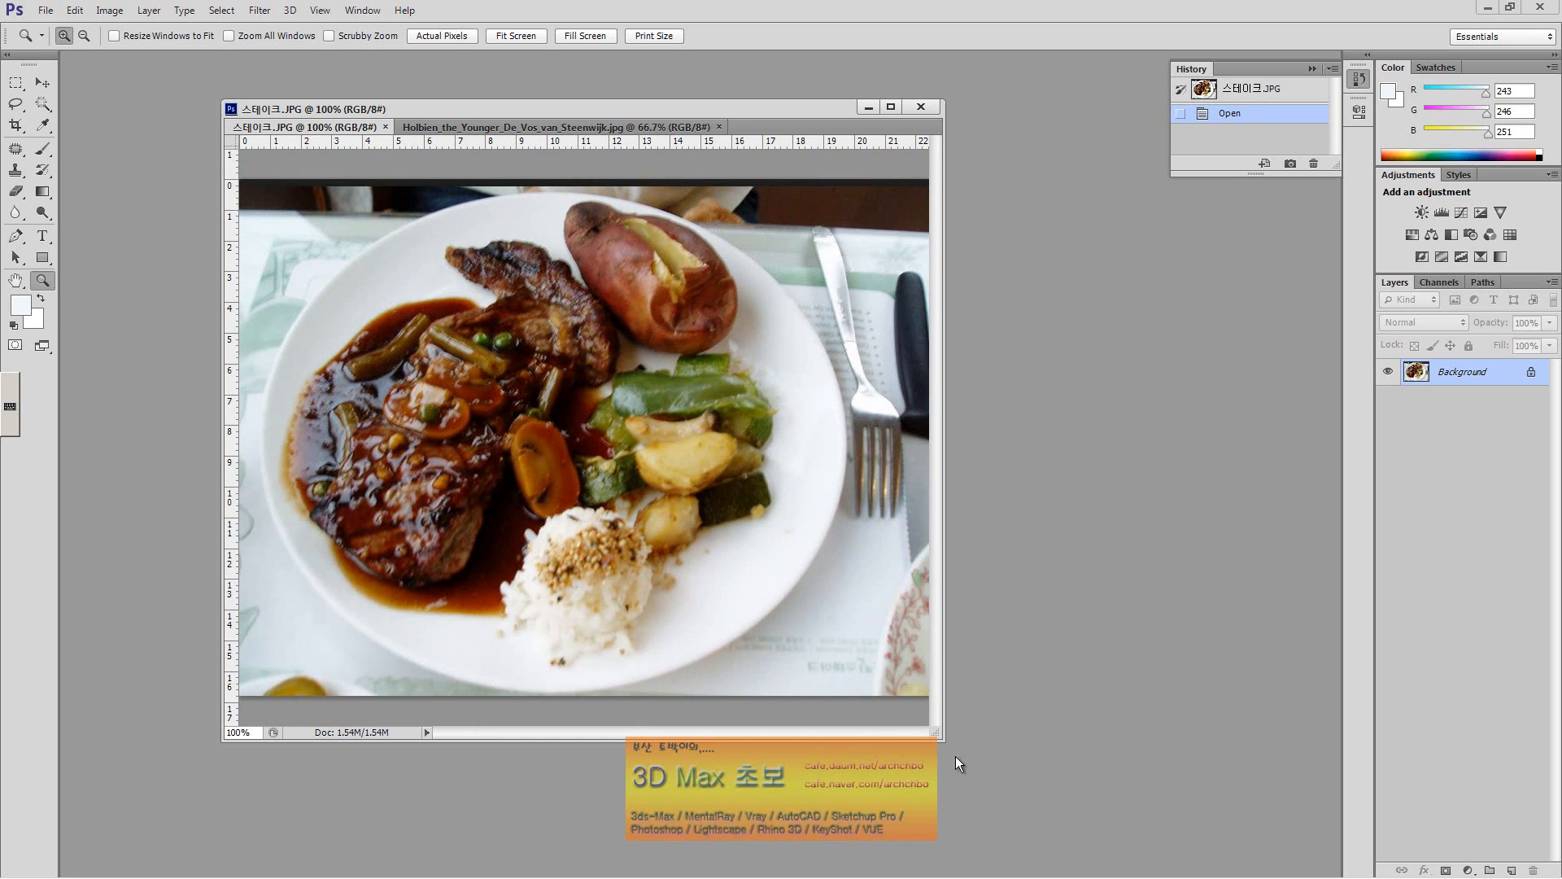
Step: Enlarge the floating steak image window and dock it as a full-size document
drag(946, 742, 1124, 833)
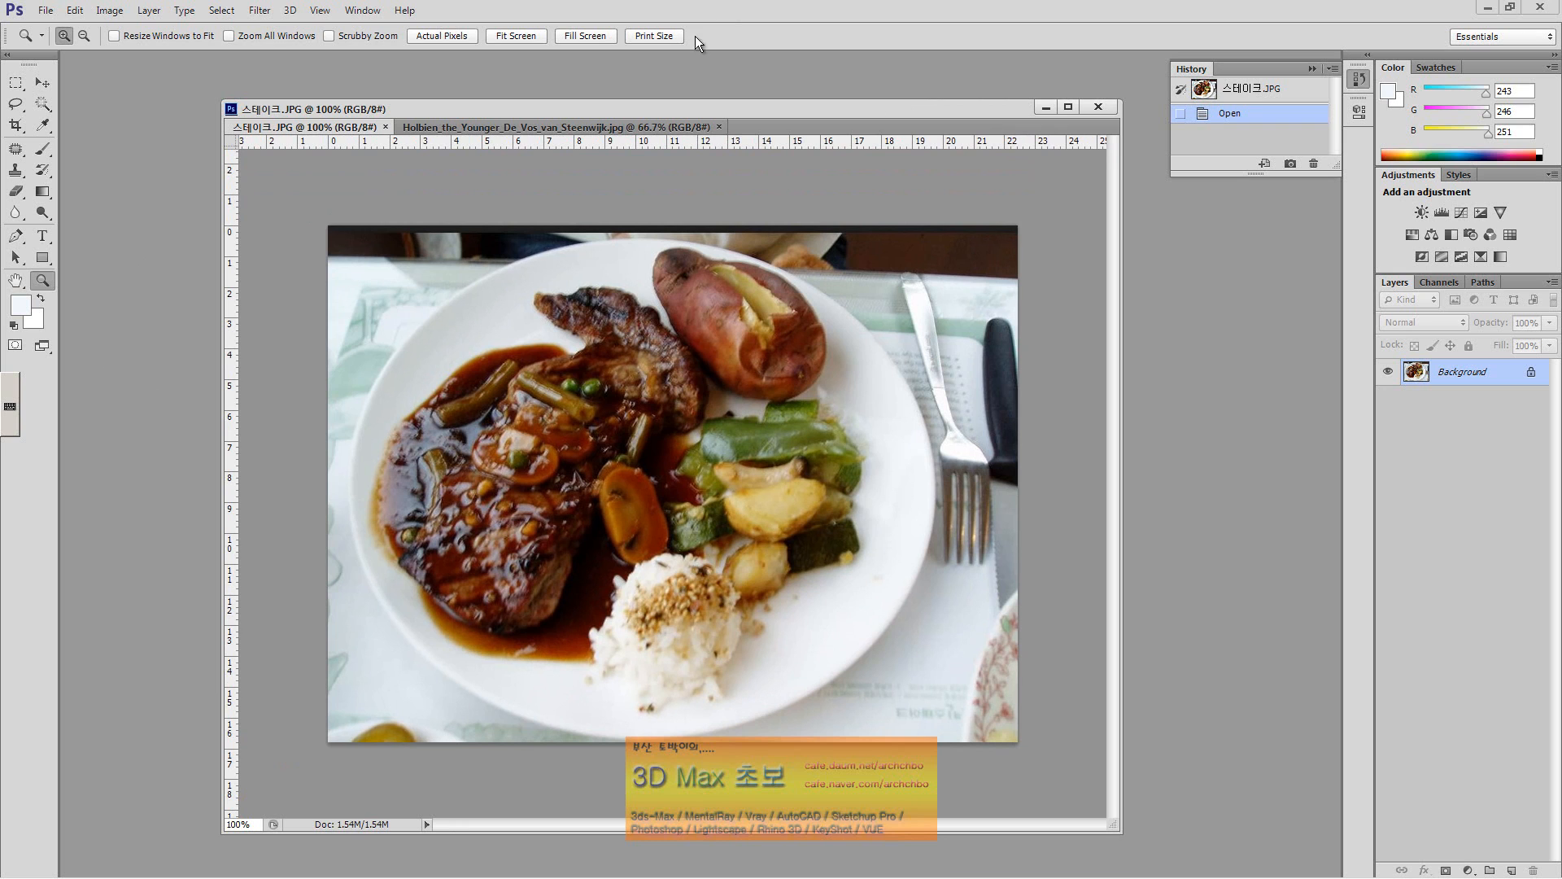
drag(688, 104, 671, 62)
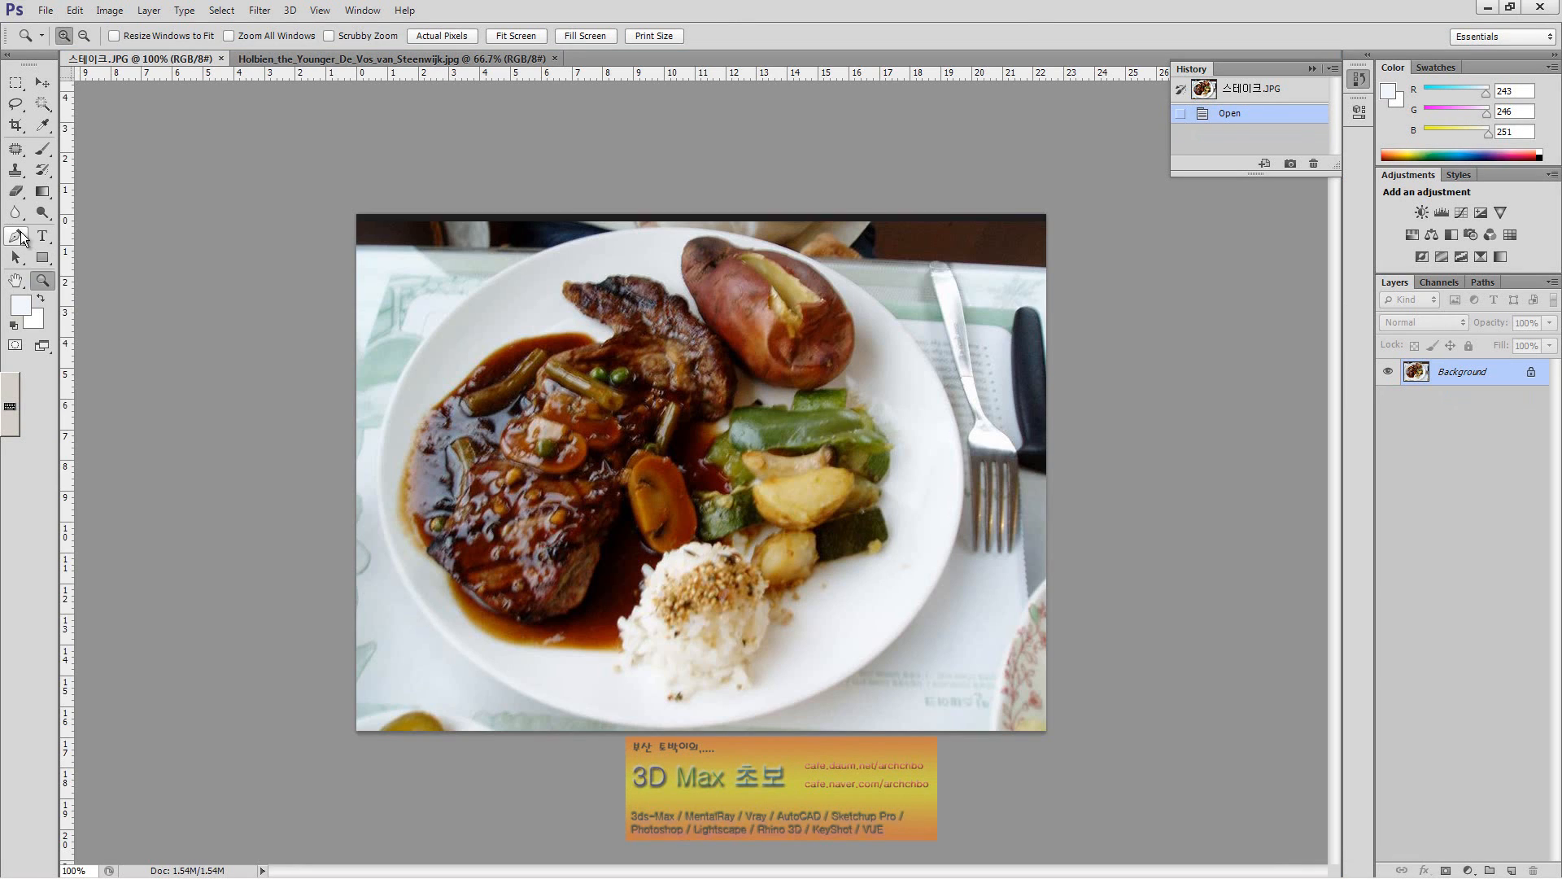
Step: Start a Pen tool path along the plate's lower-right rim with one curved segment, removing the last anchor's outgoing handle
click(20, 236)
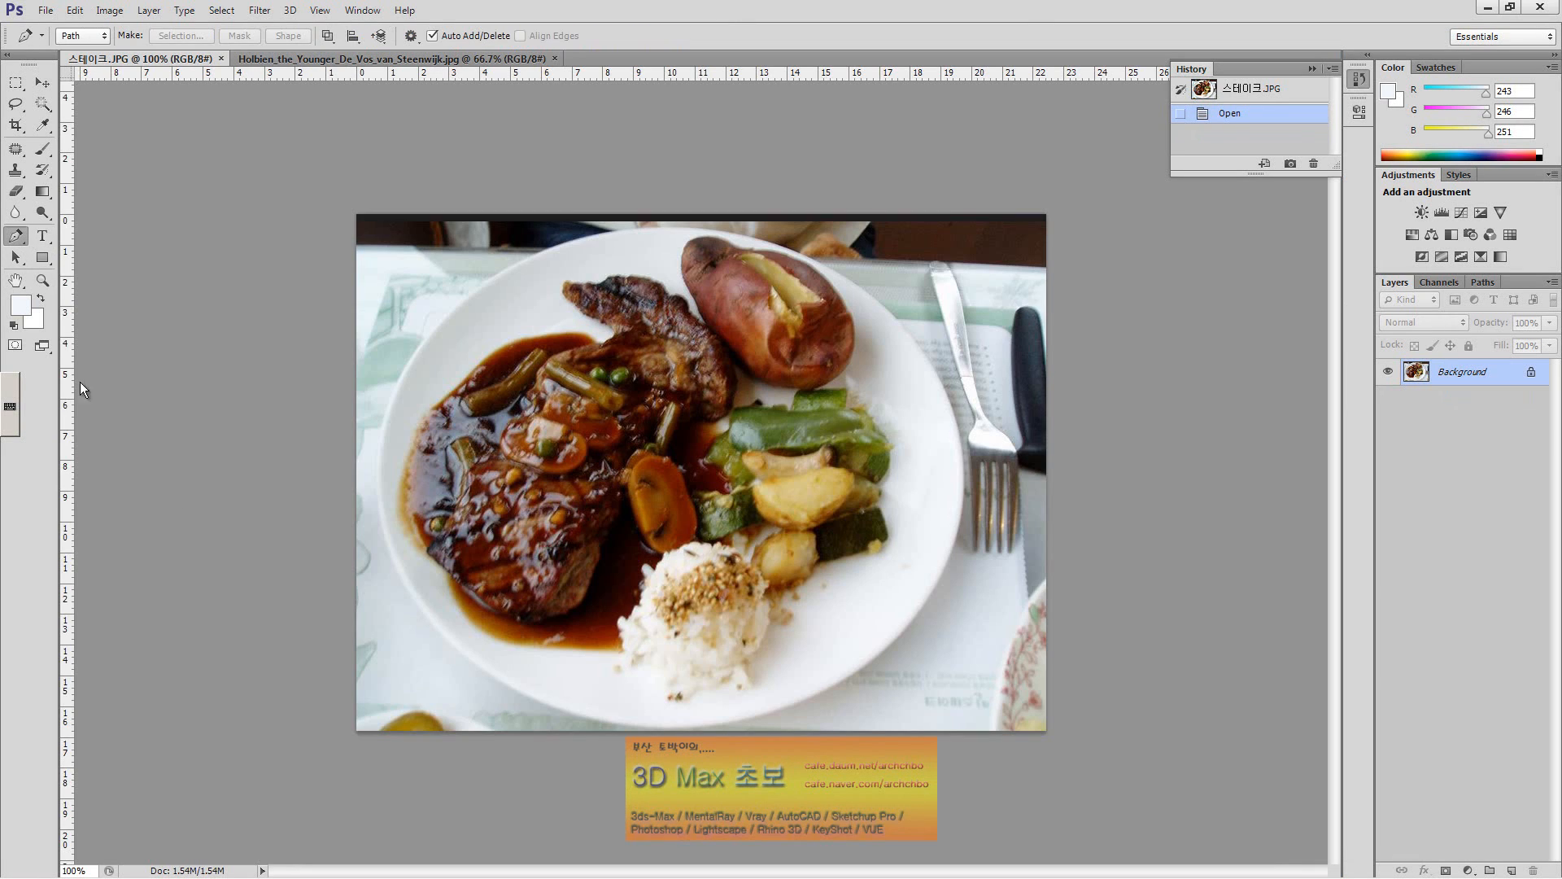
click(777, 707)
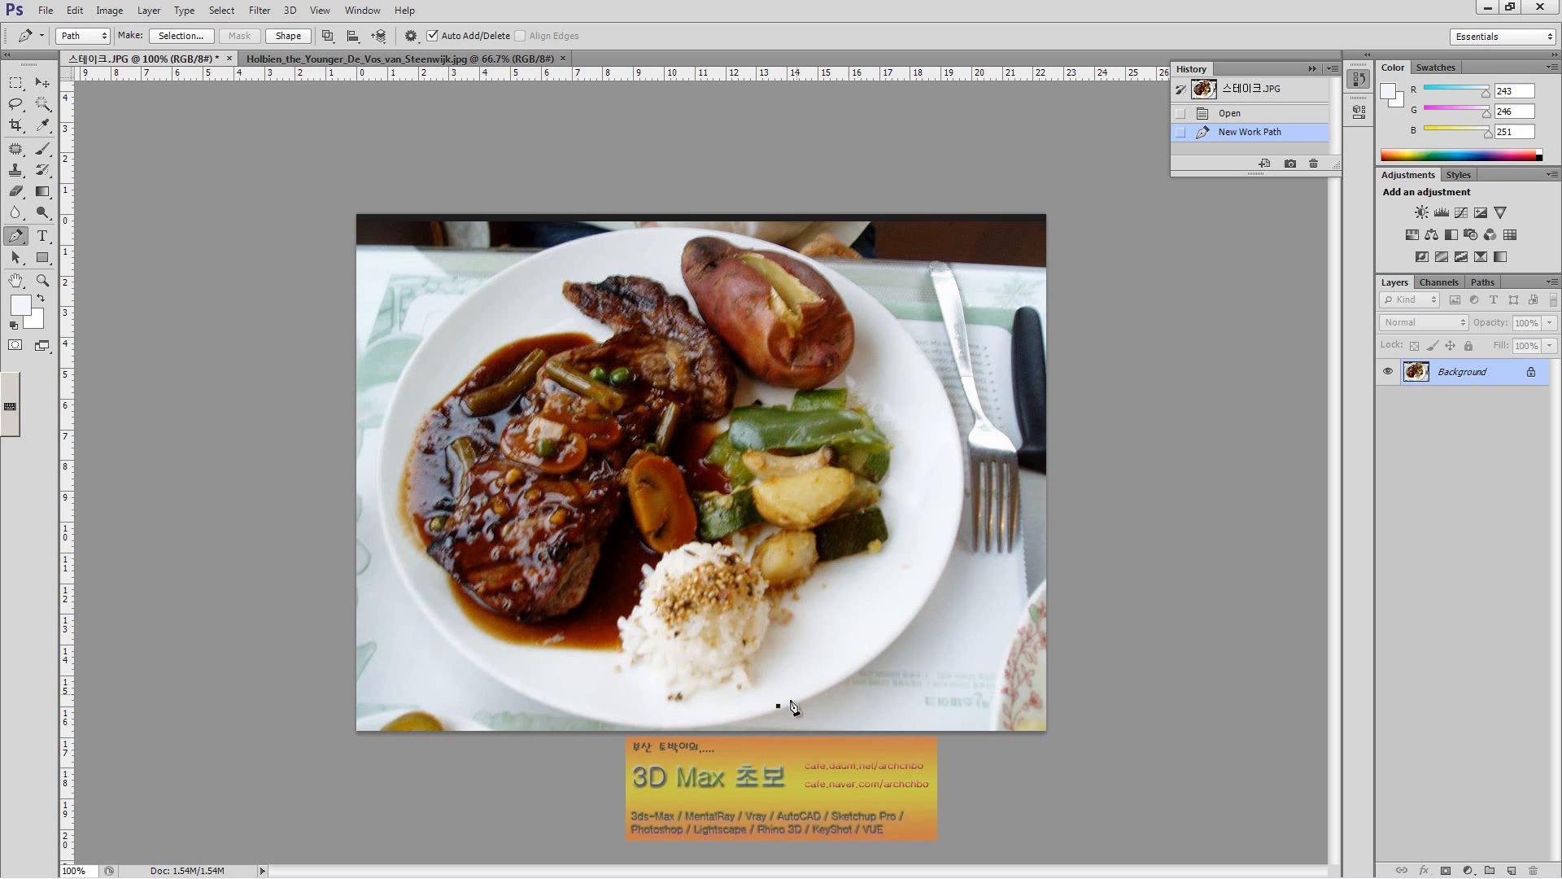
click(929, 593)
drag(929, 593, 1002, 496)
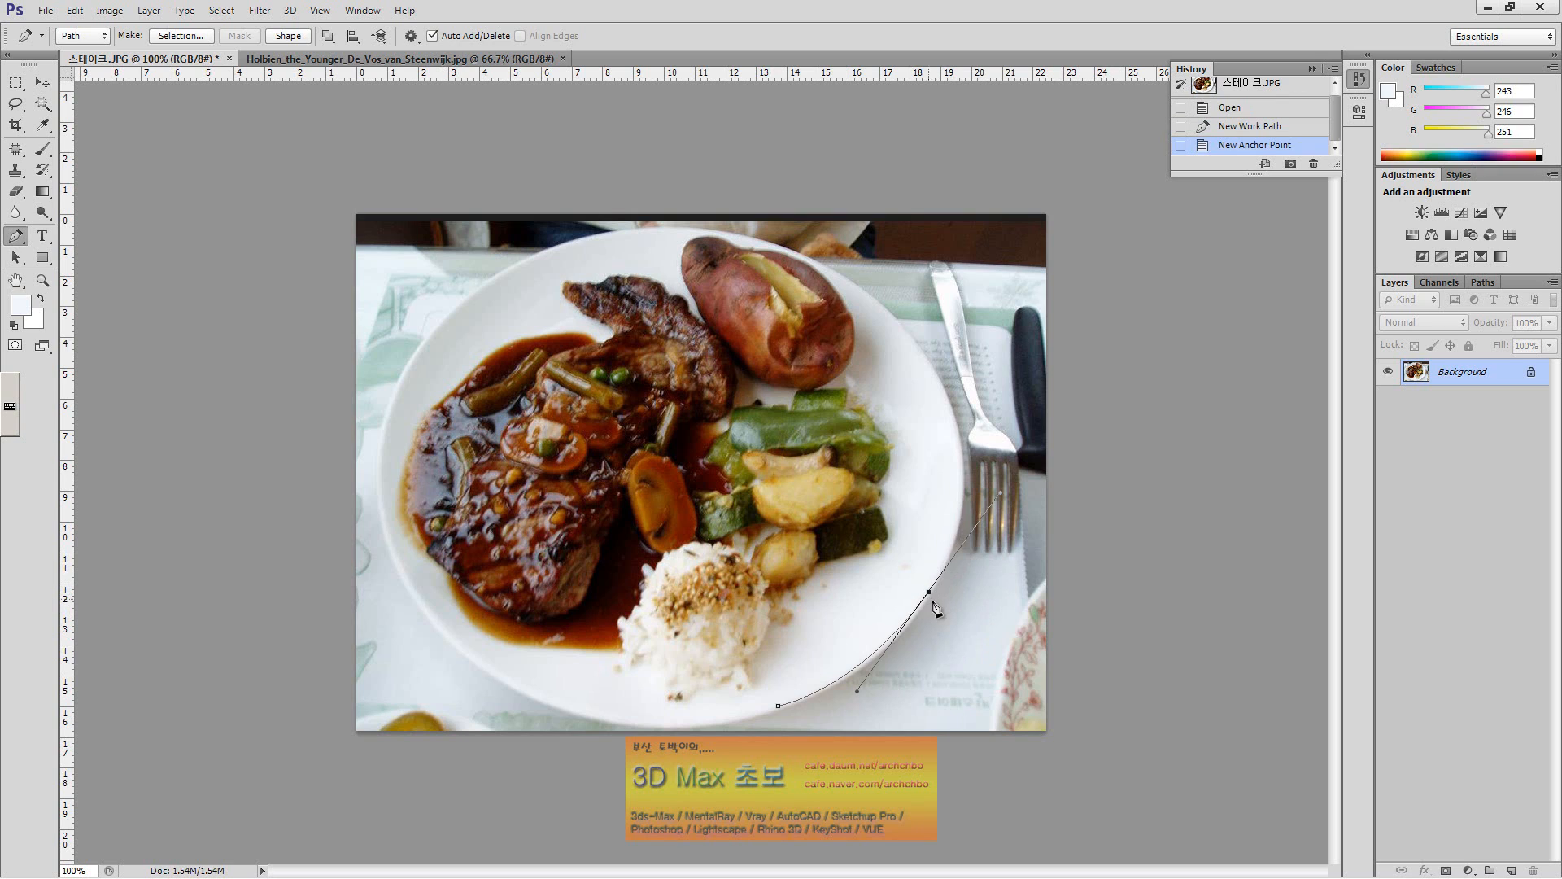
key(alt)
key(alt)
click(930, 593)
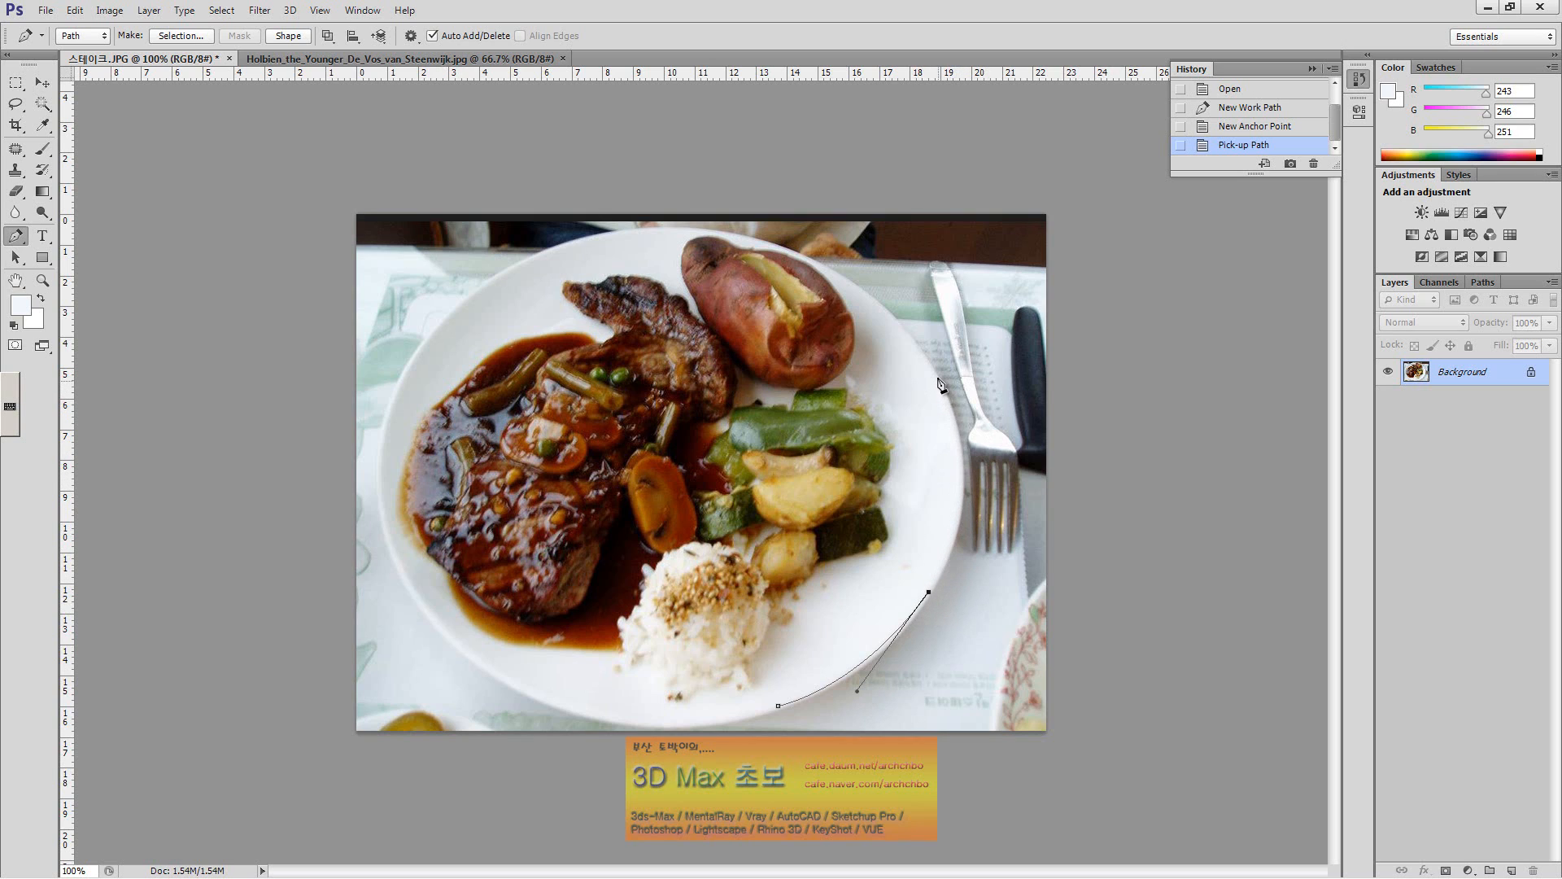
Step: Continue the path with curved segments up the plate's right rim and over its top edge, removing each anchor's outgoing handle
drag(936, 378, 880, 249)
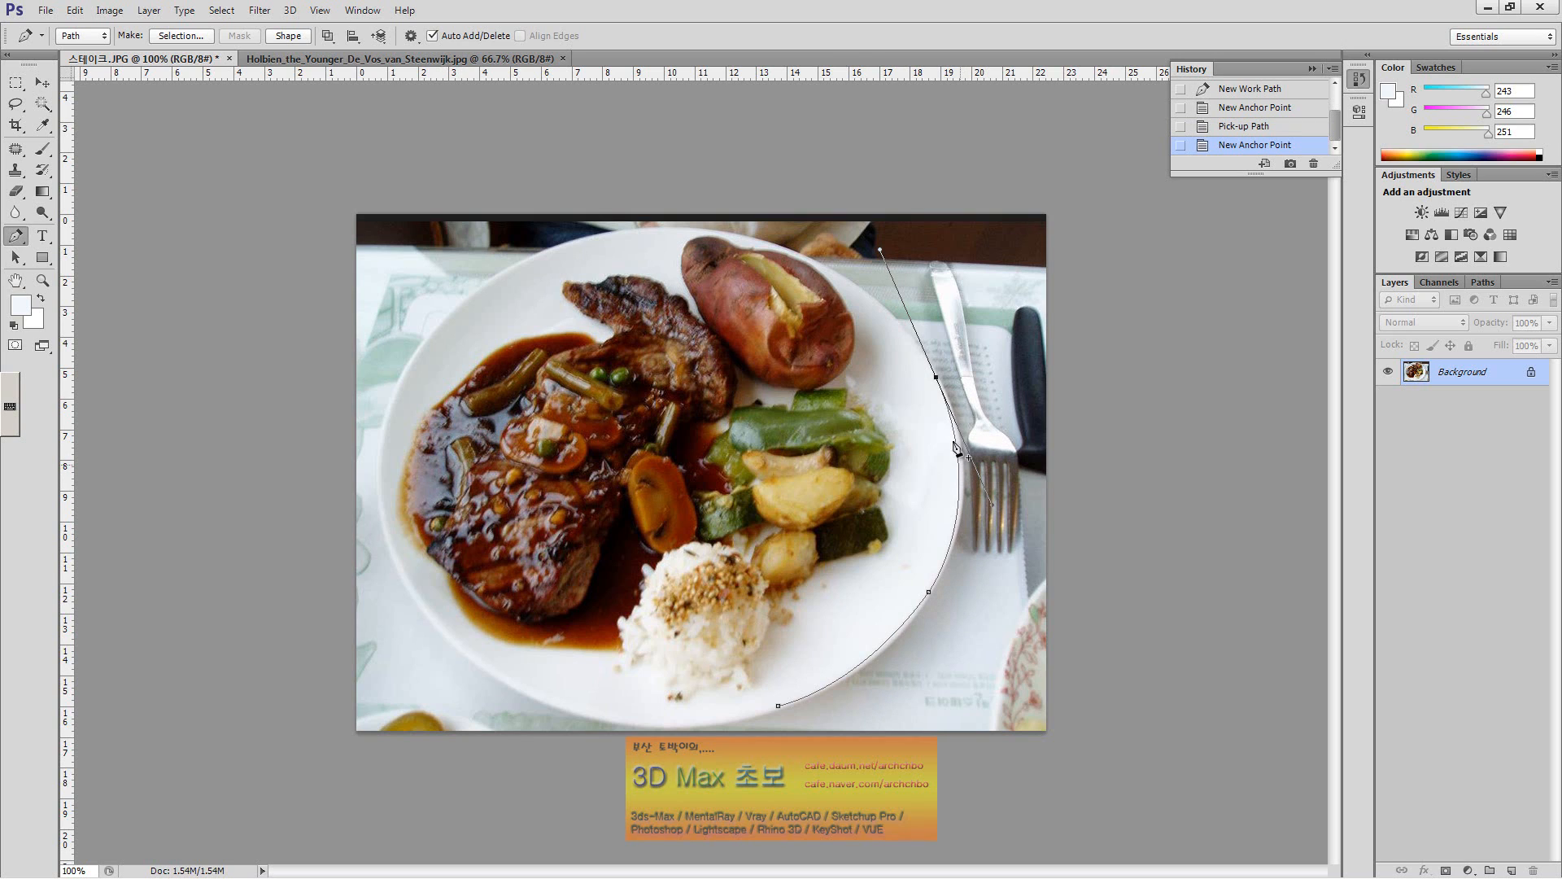
click(937, 380)
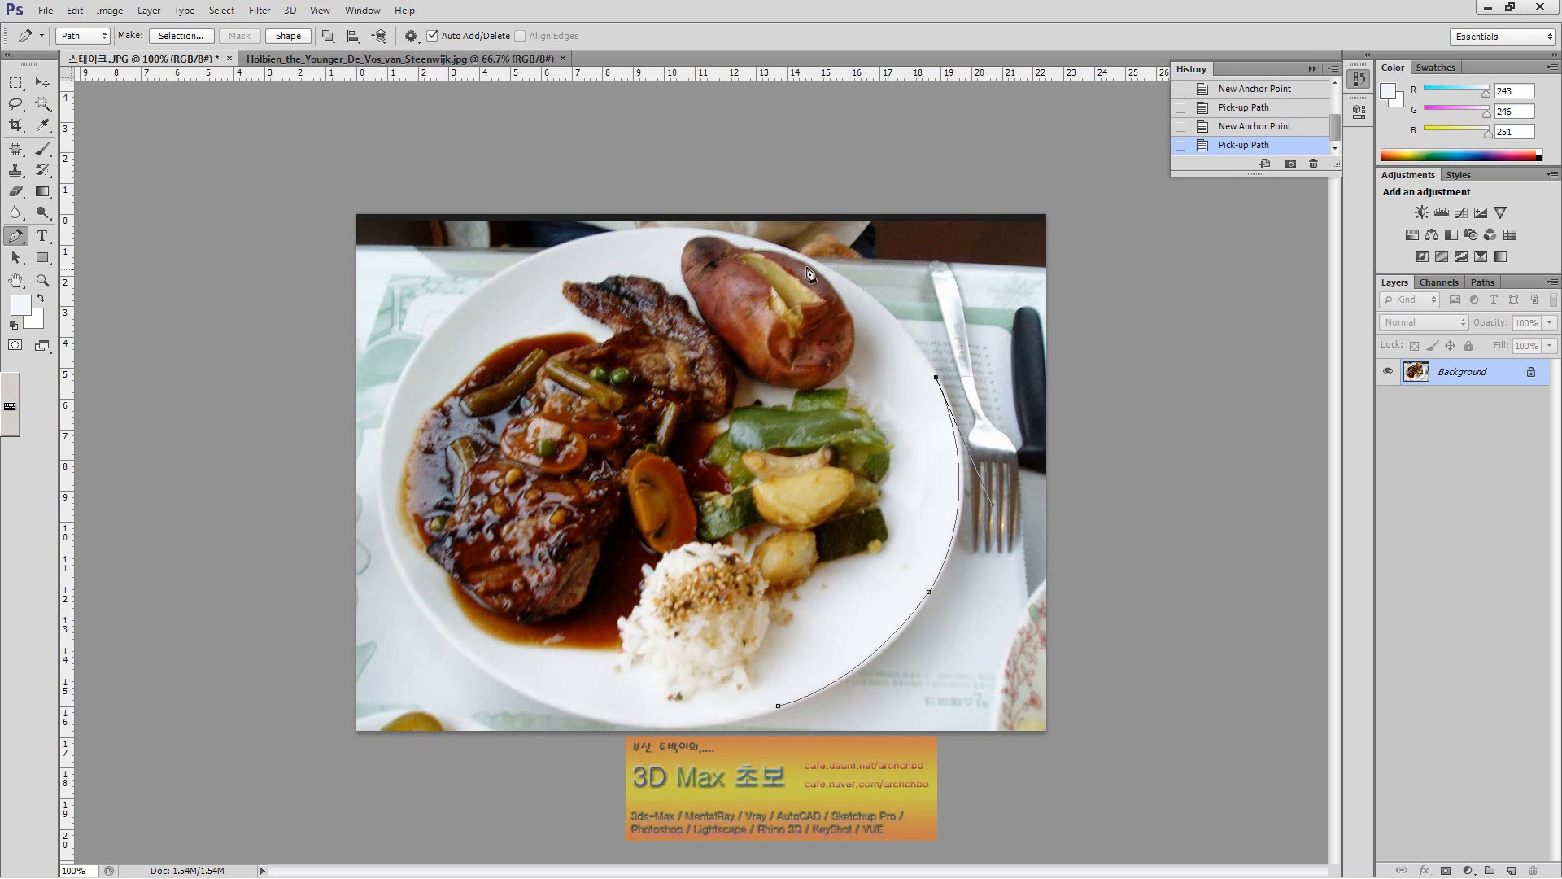
drag(798, 257, 704, 217)
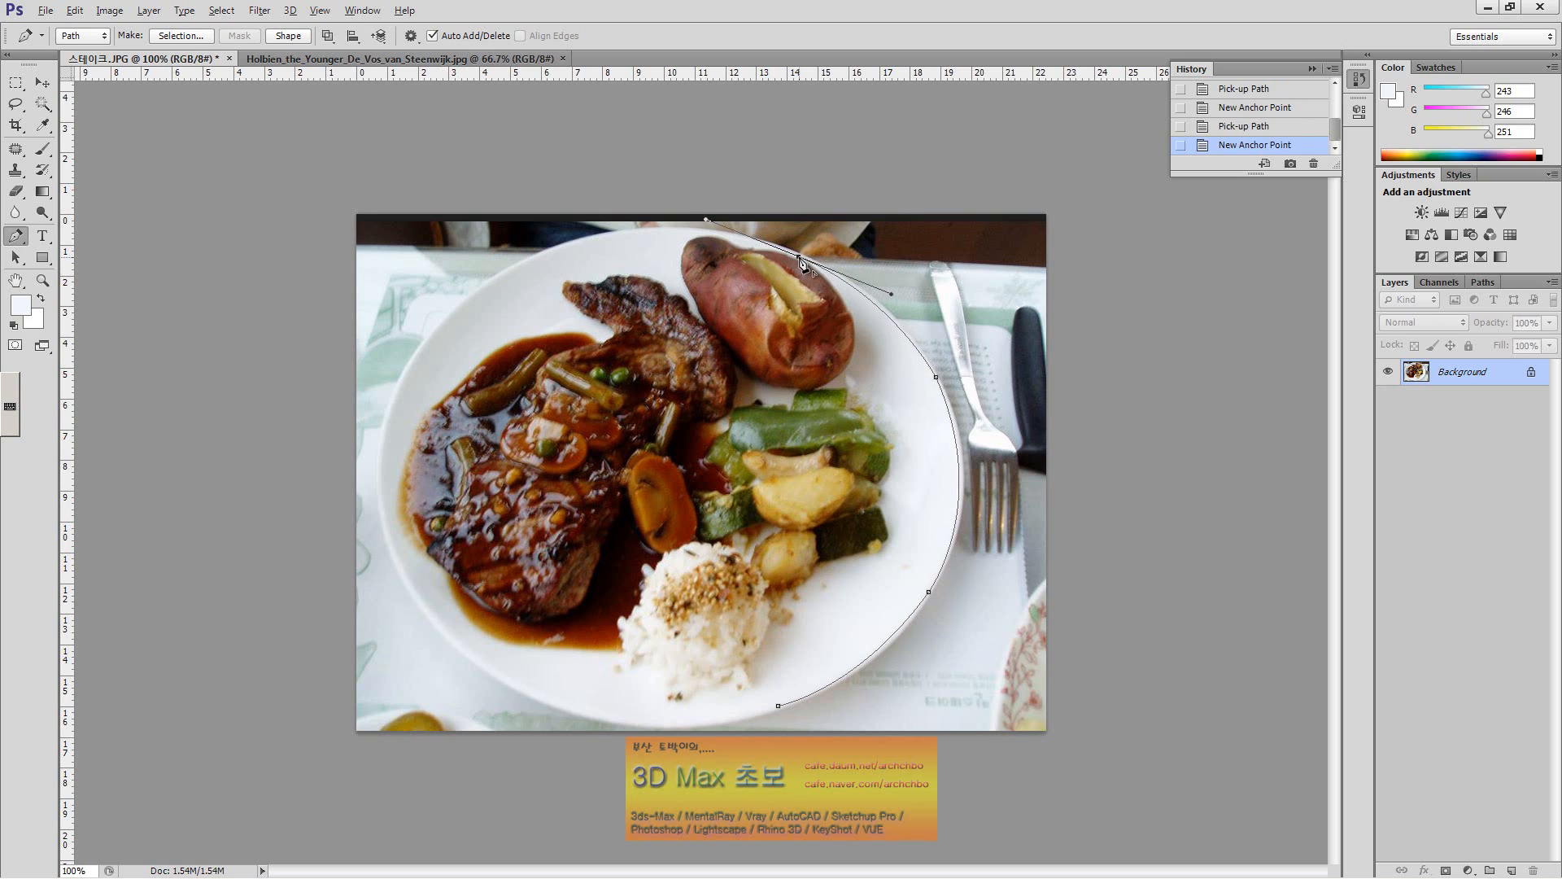
click(799, 259)
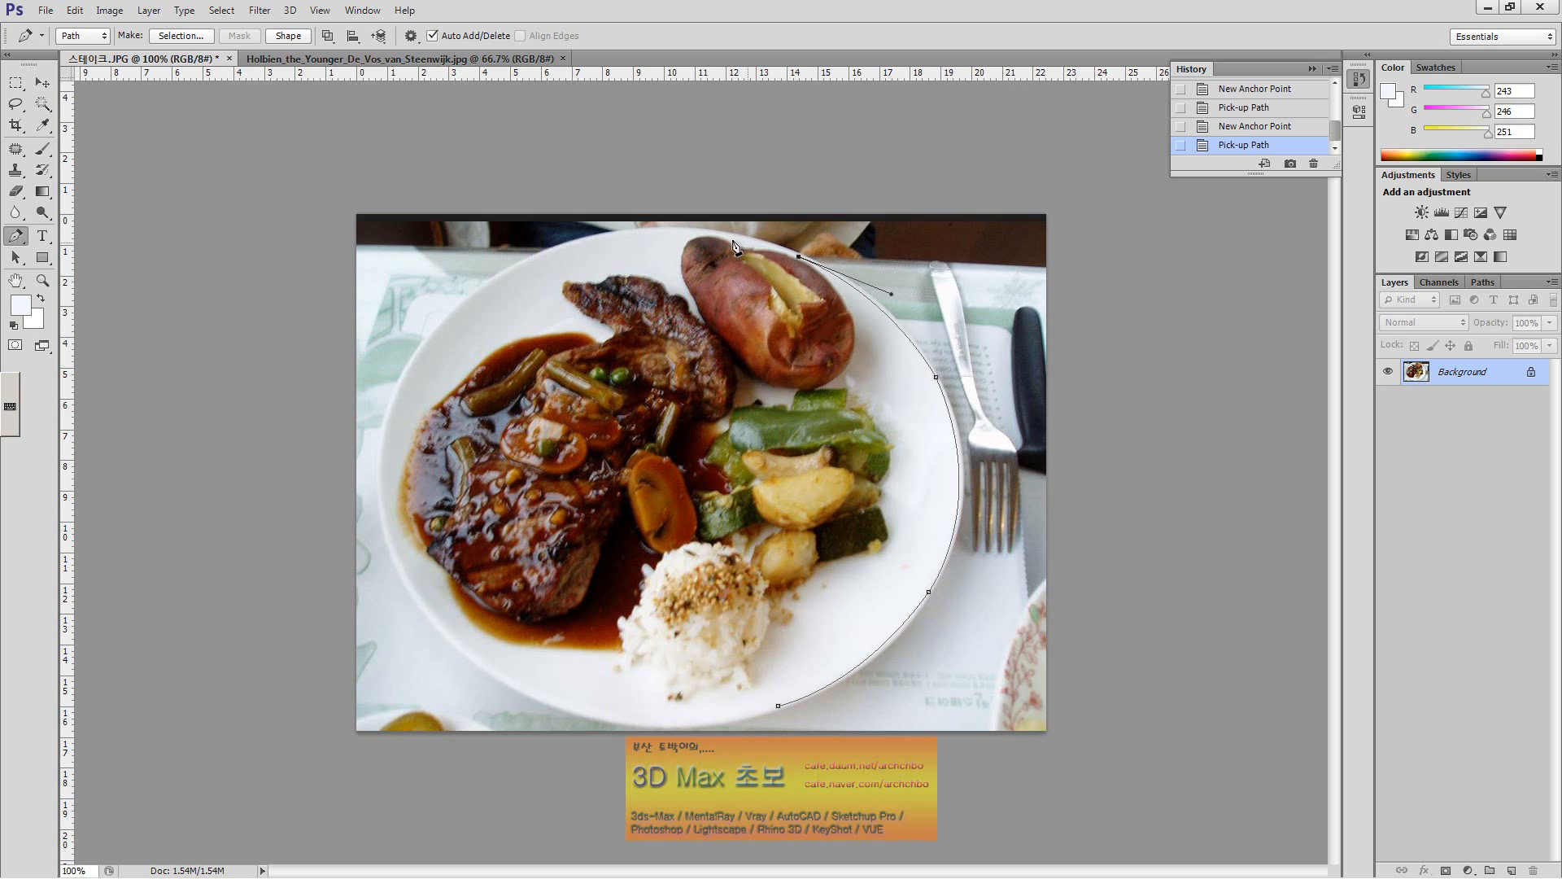
drag(607, 237, 475, 254)
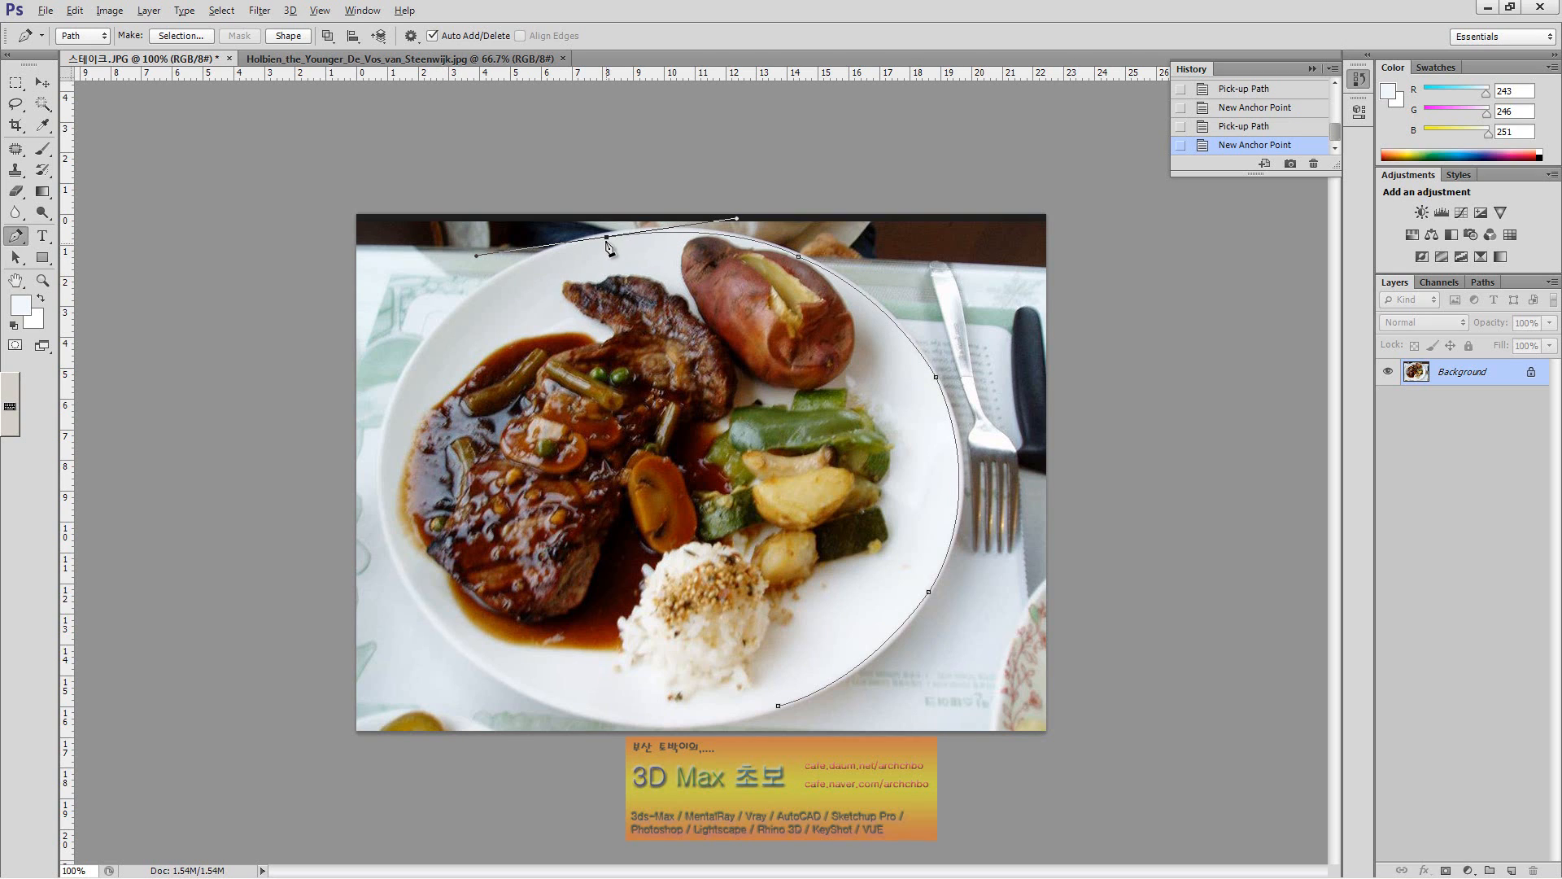
click(607, 238)
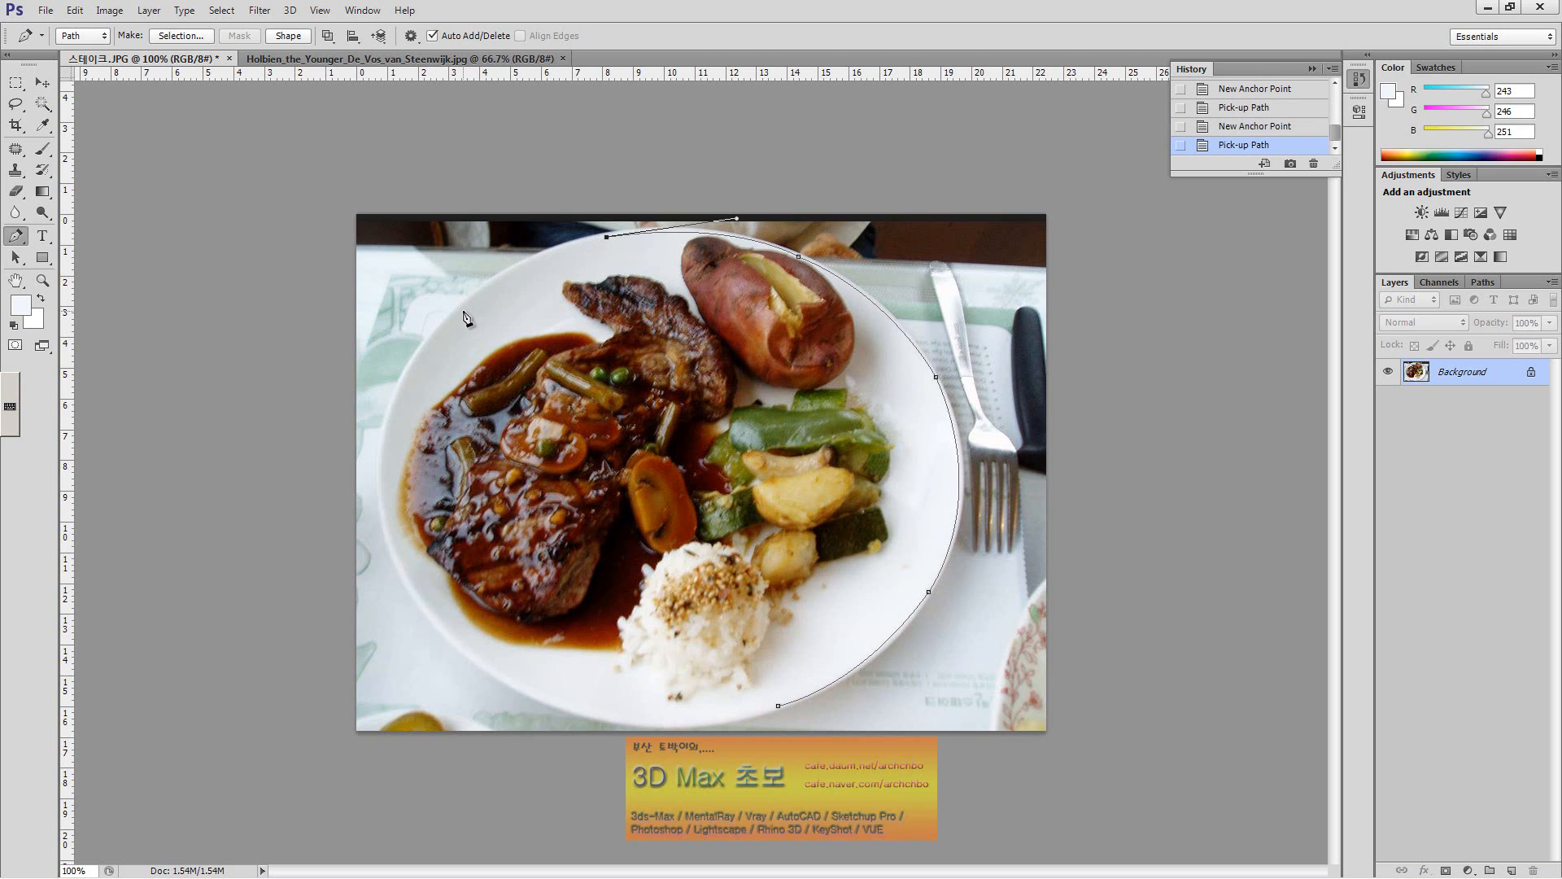
Step: Extend the curved path down the plate's left rim with upper-left, left and lower-left anchors, each without an outgoing handle
drag(460, 312, 390, 378)
drag(506, 261, 405, 369)
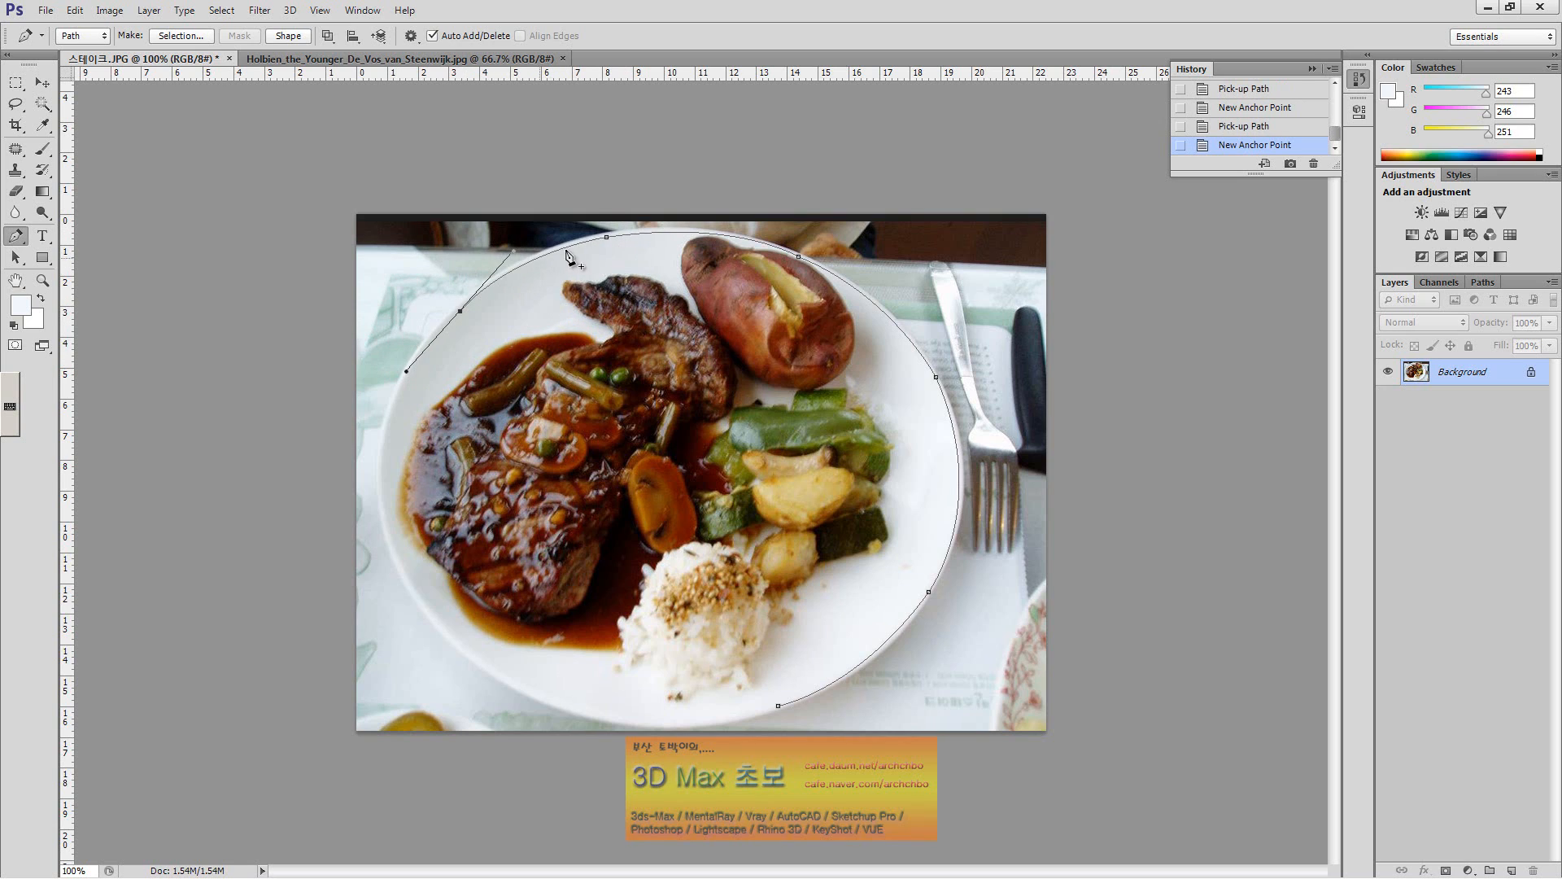
click(461, 313)
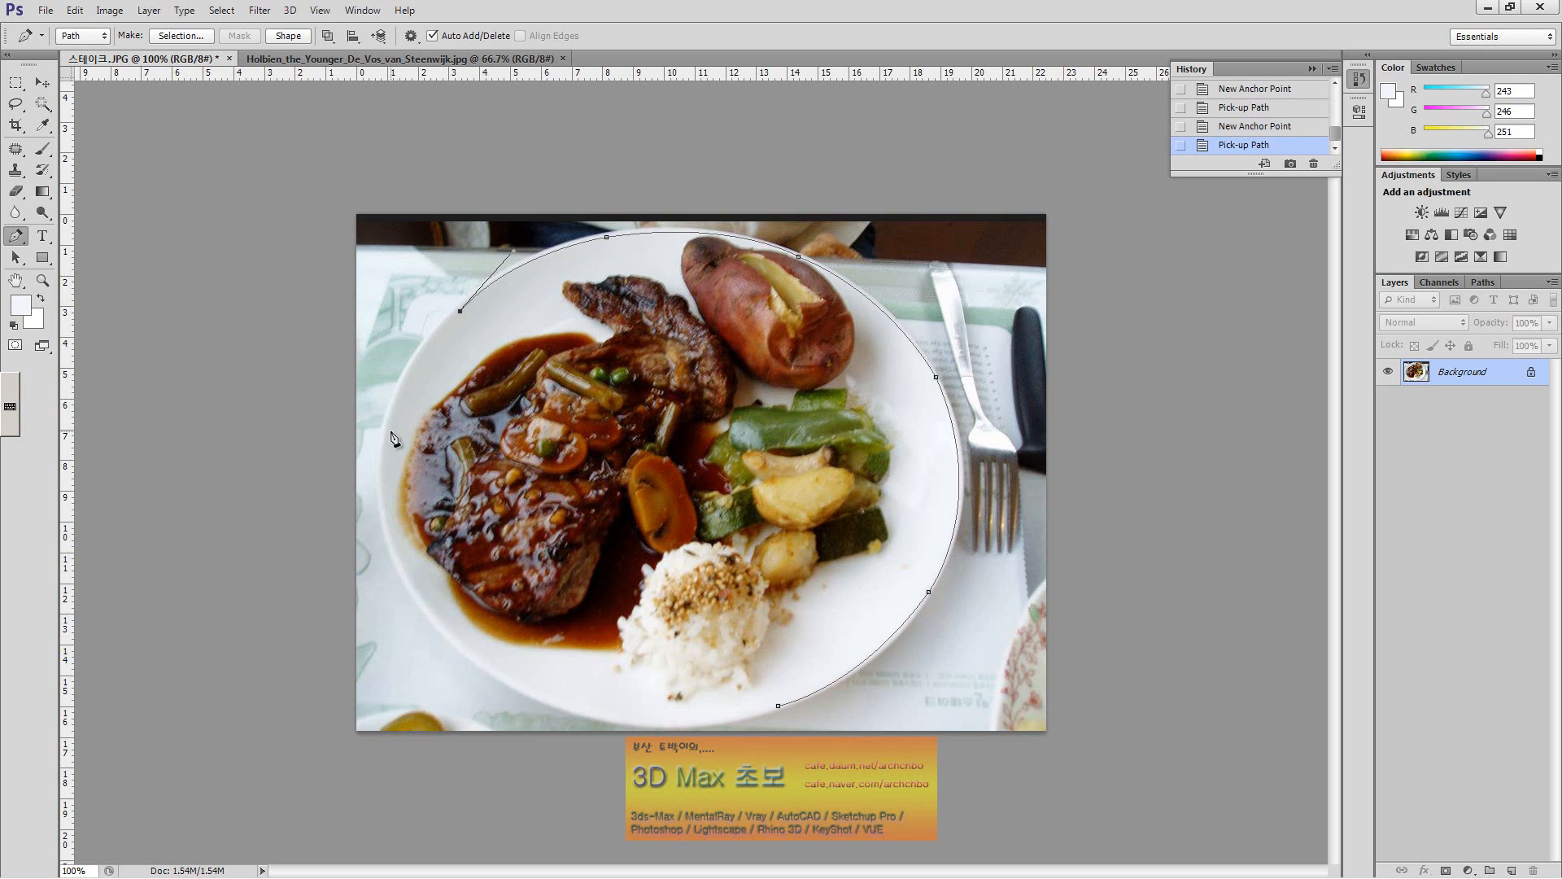
drag(385, 448, 381, 532)
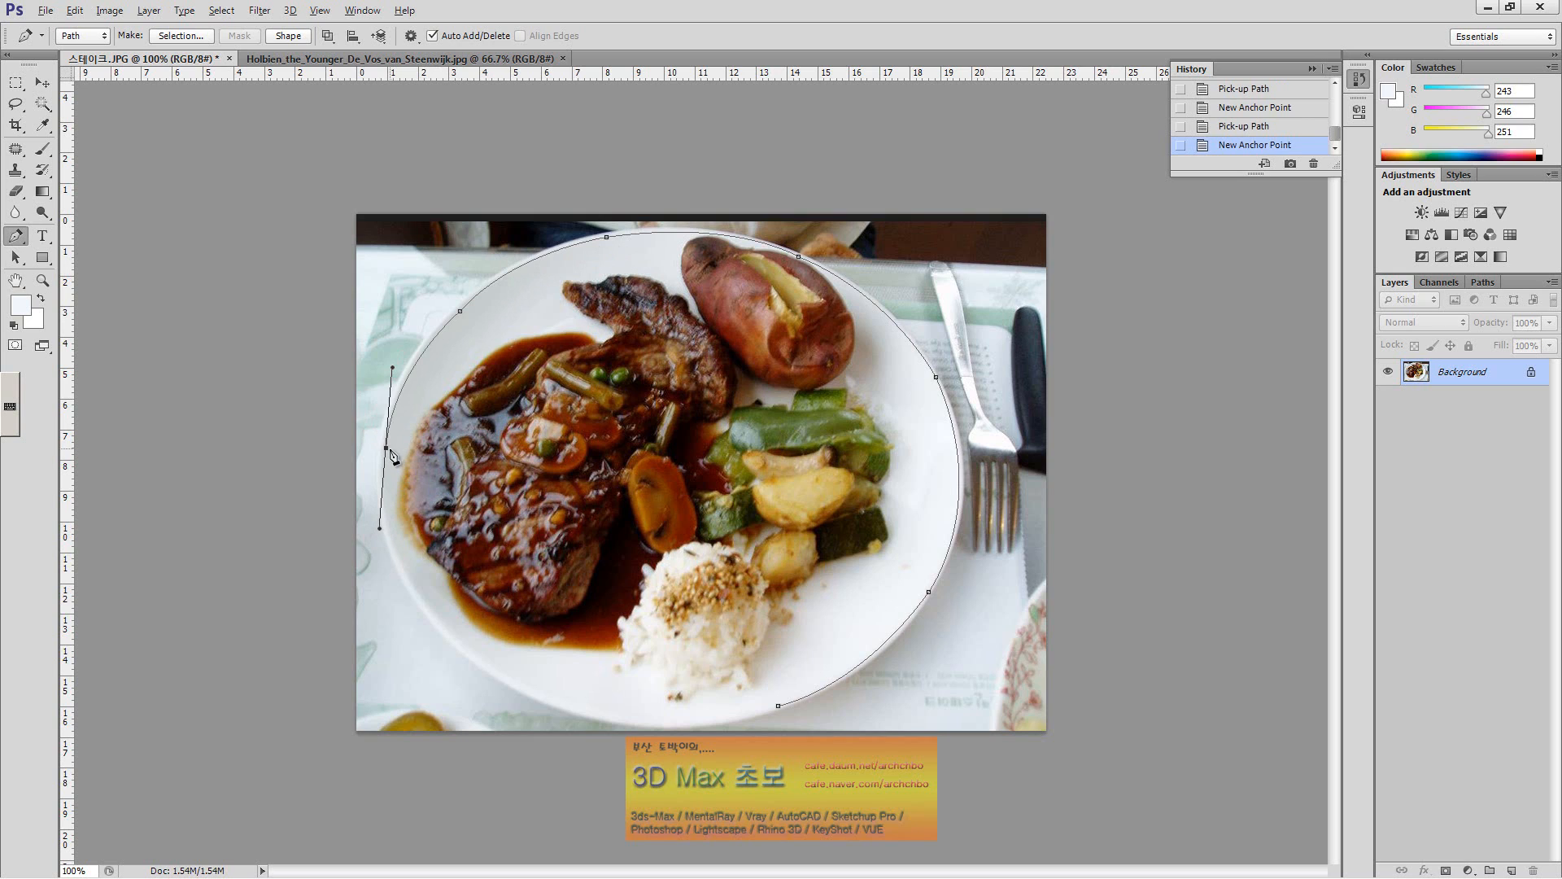
click(387, 448)
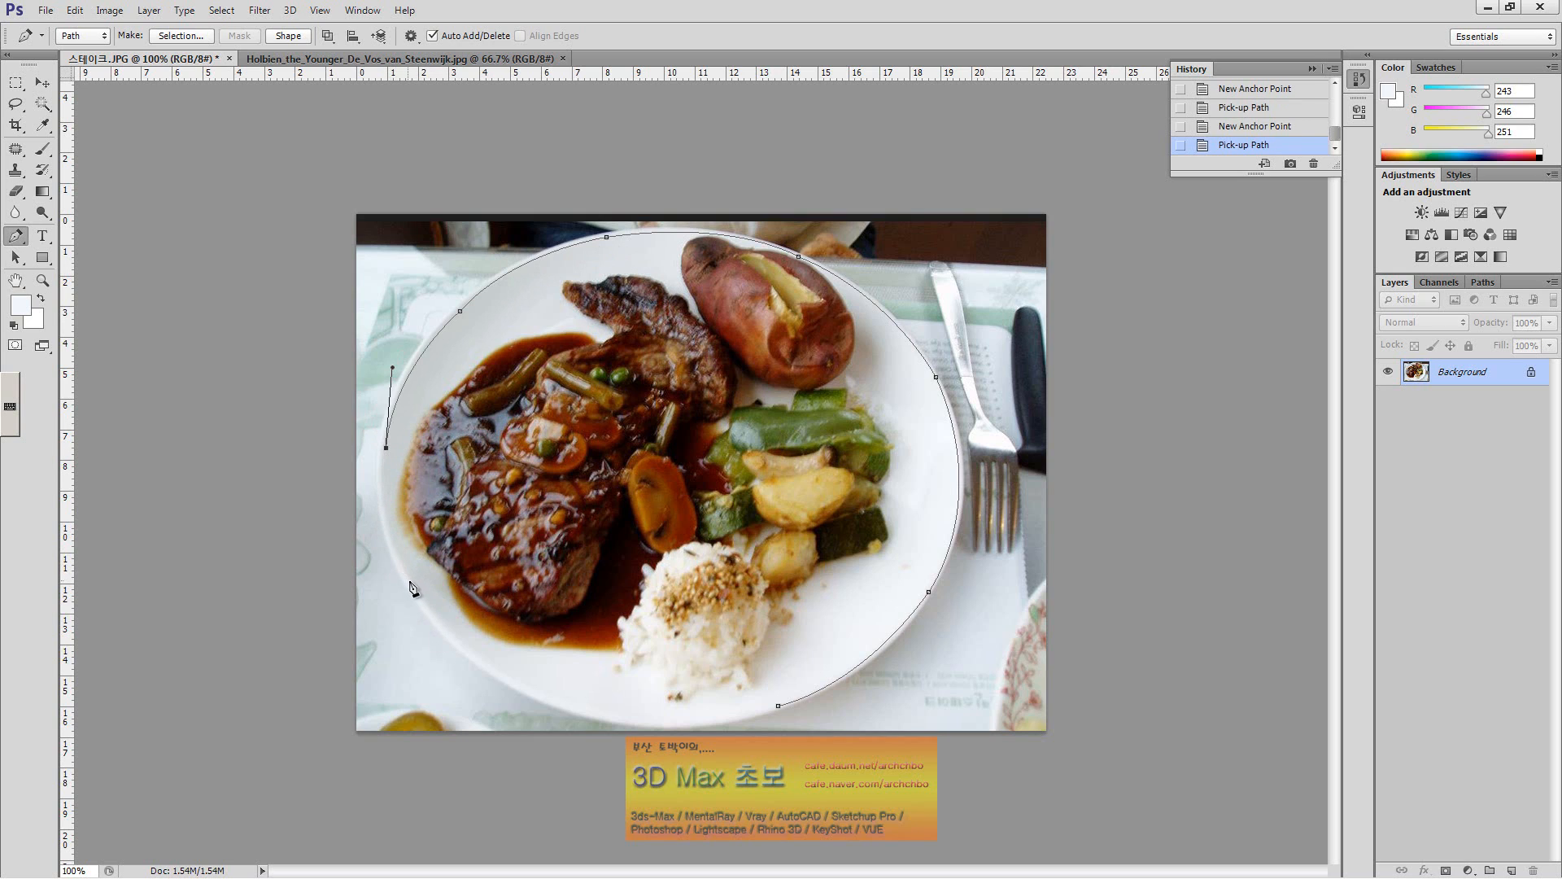
drag(409, 583, 447, 656)
alt+click(409, 584)
Step: Trace the plate's bottom rim with curved segments and close the path at its starting anchor
click(519, 690)
drag(550, 711, 579, 719)
click(518, 690)
drag(628, 722, 671, 720)
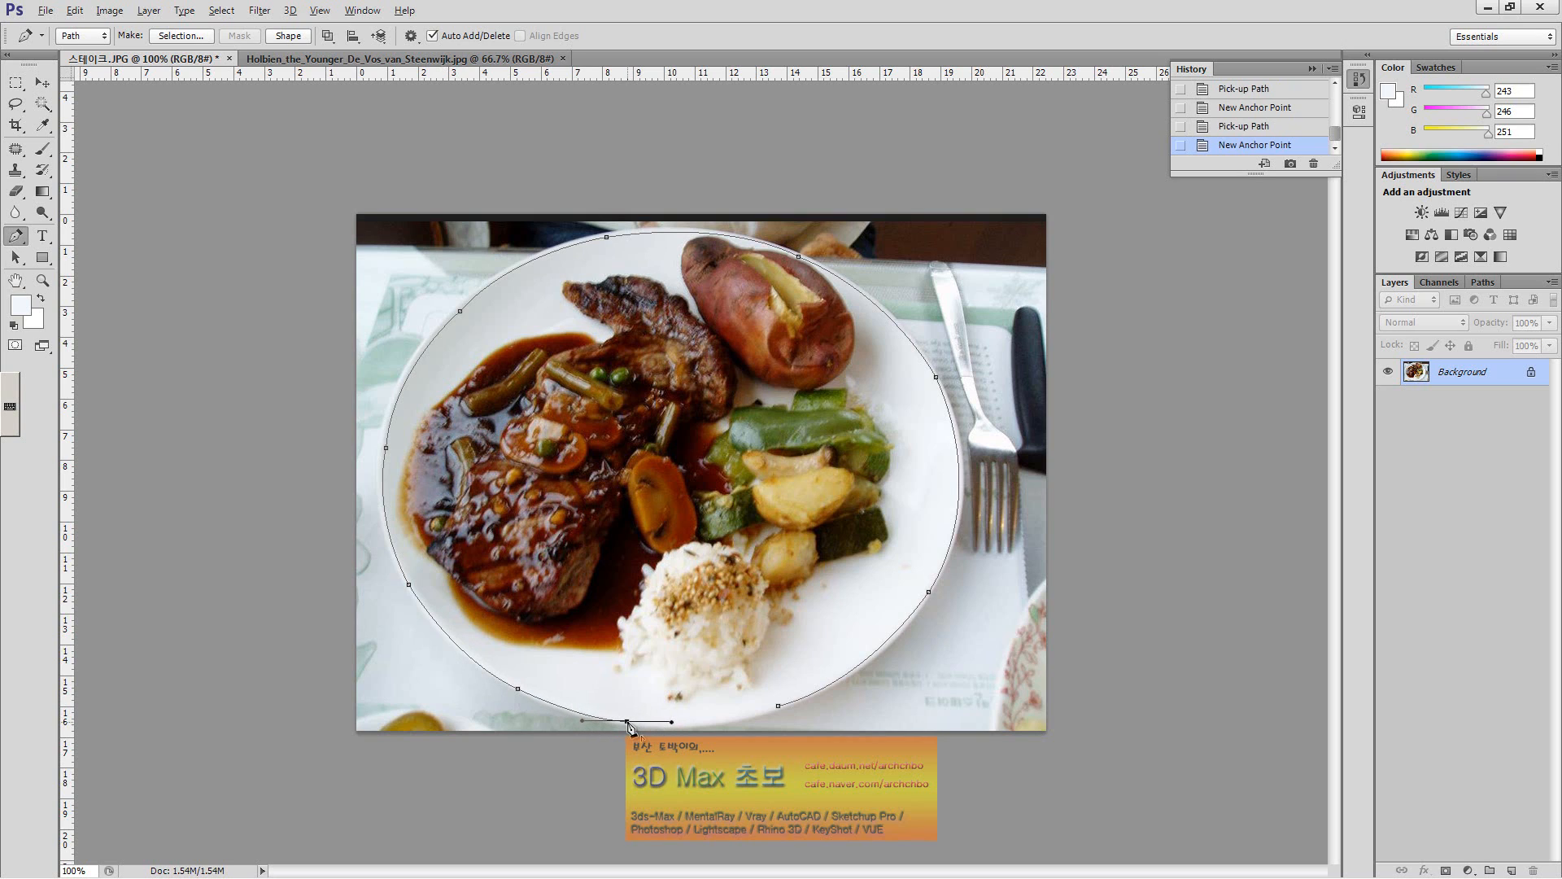
alt+click(627, 721)
drag(779, 707, 874, 677)
Step: Load the closed plate path as a selection and copy the selected area of the background to a new layer
click(1483, 283)
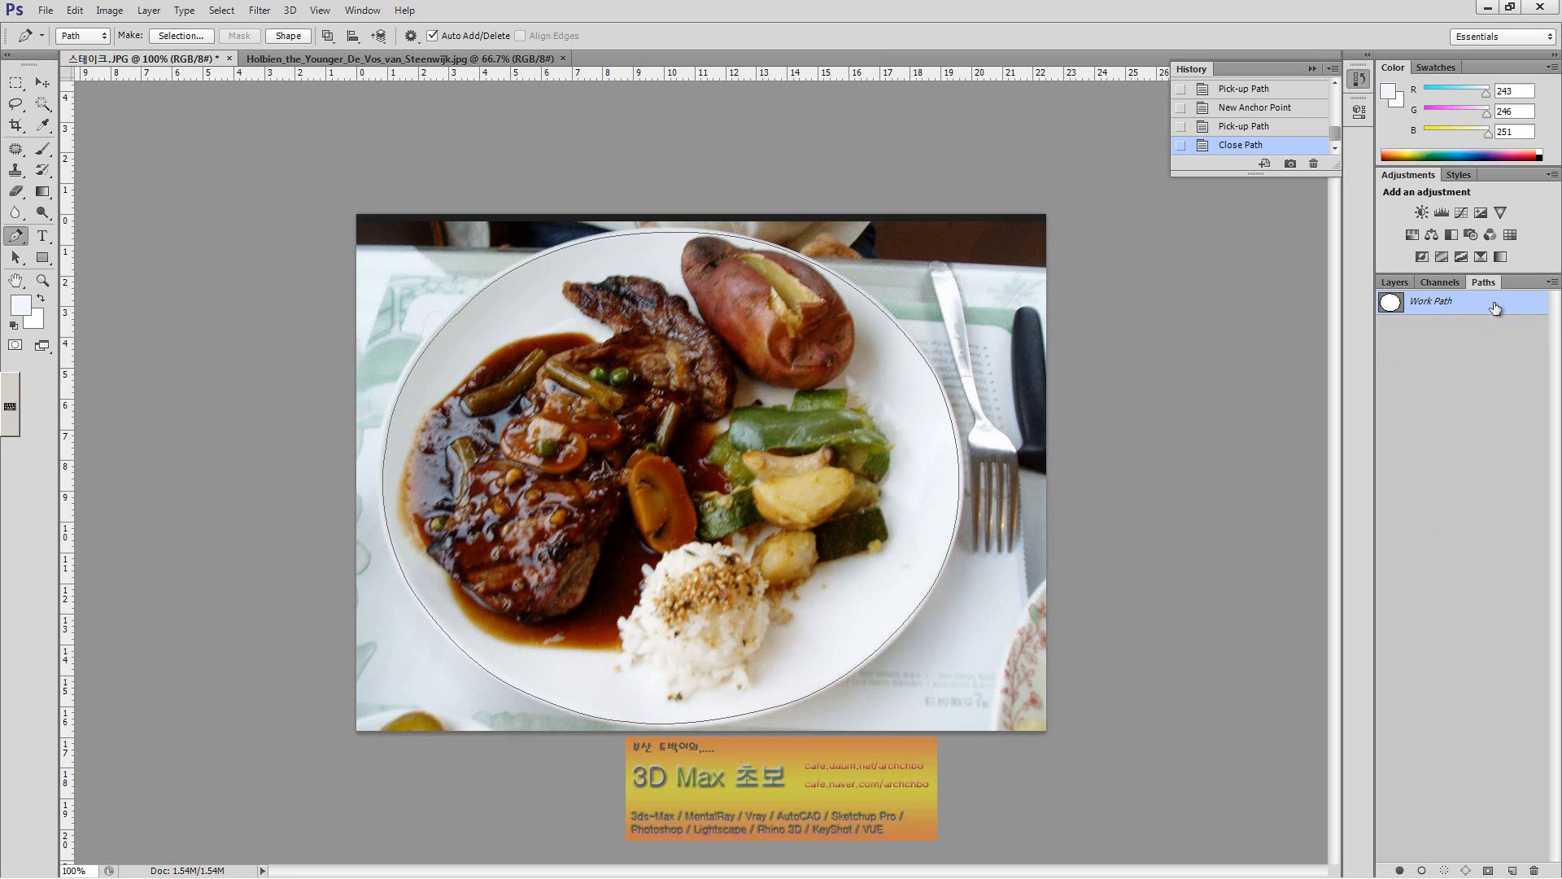
drag(1407, 309, 1399, 314)
ctrl+click(1400, 314)
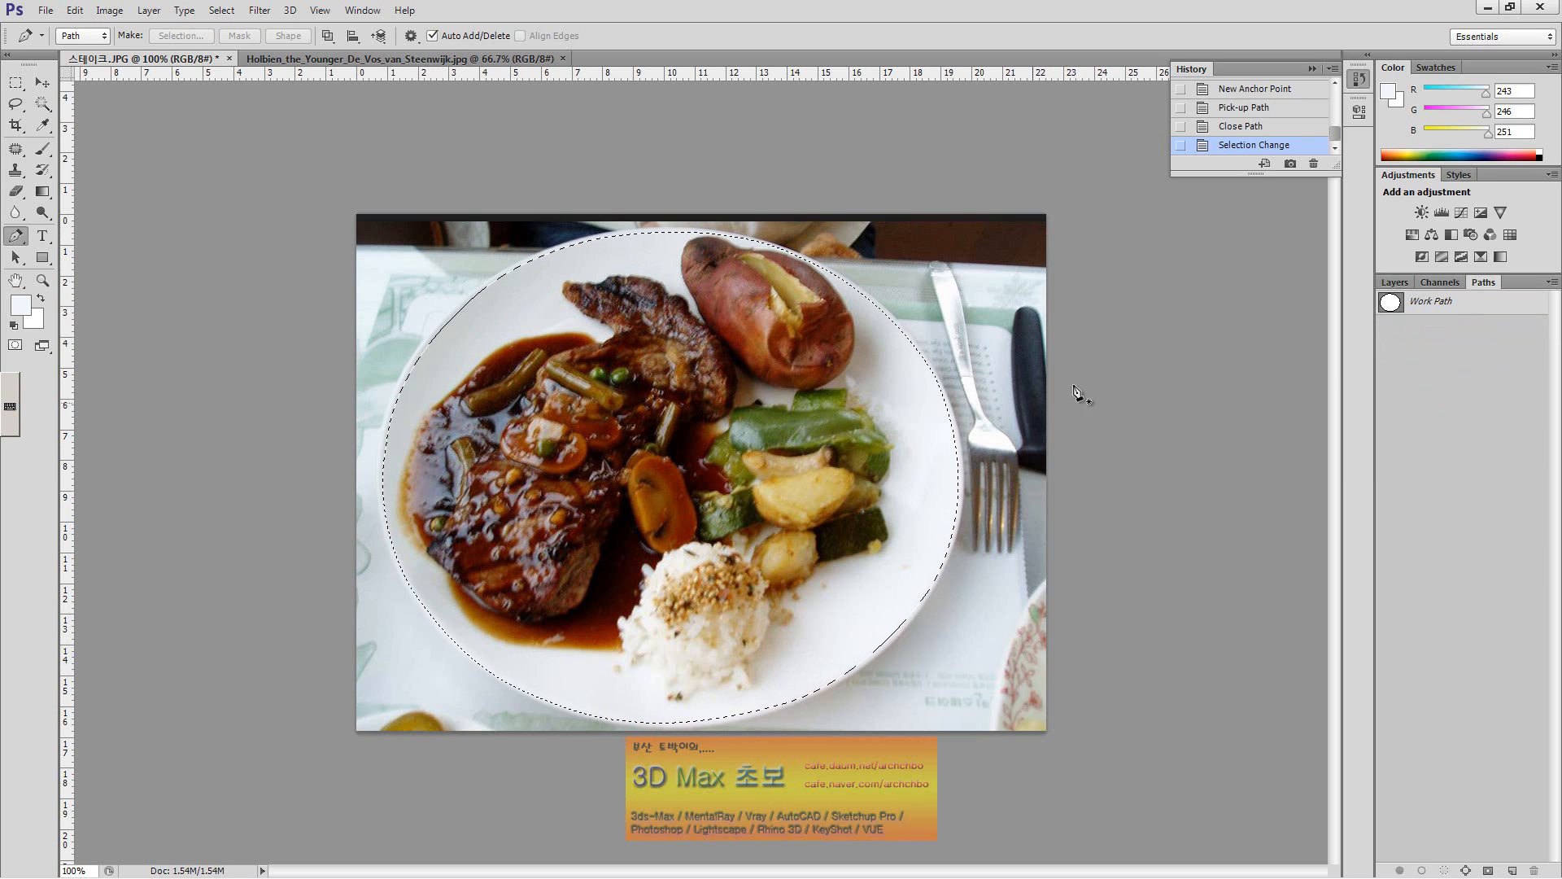
click(1395, 282)
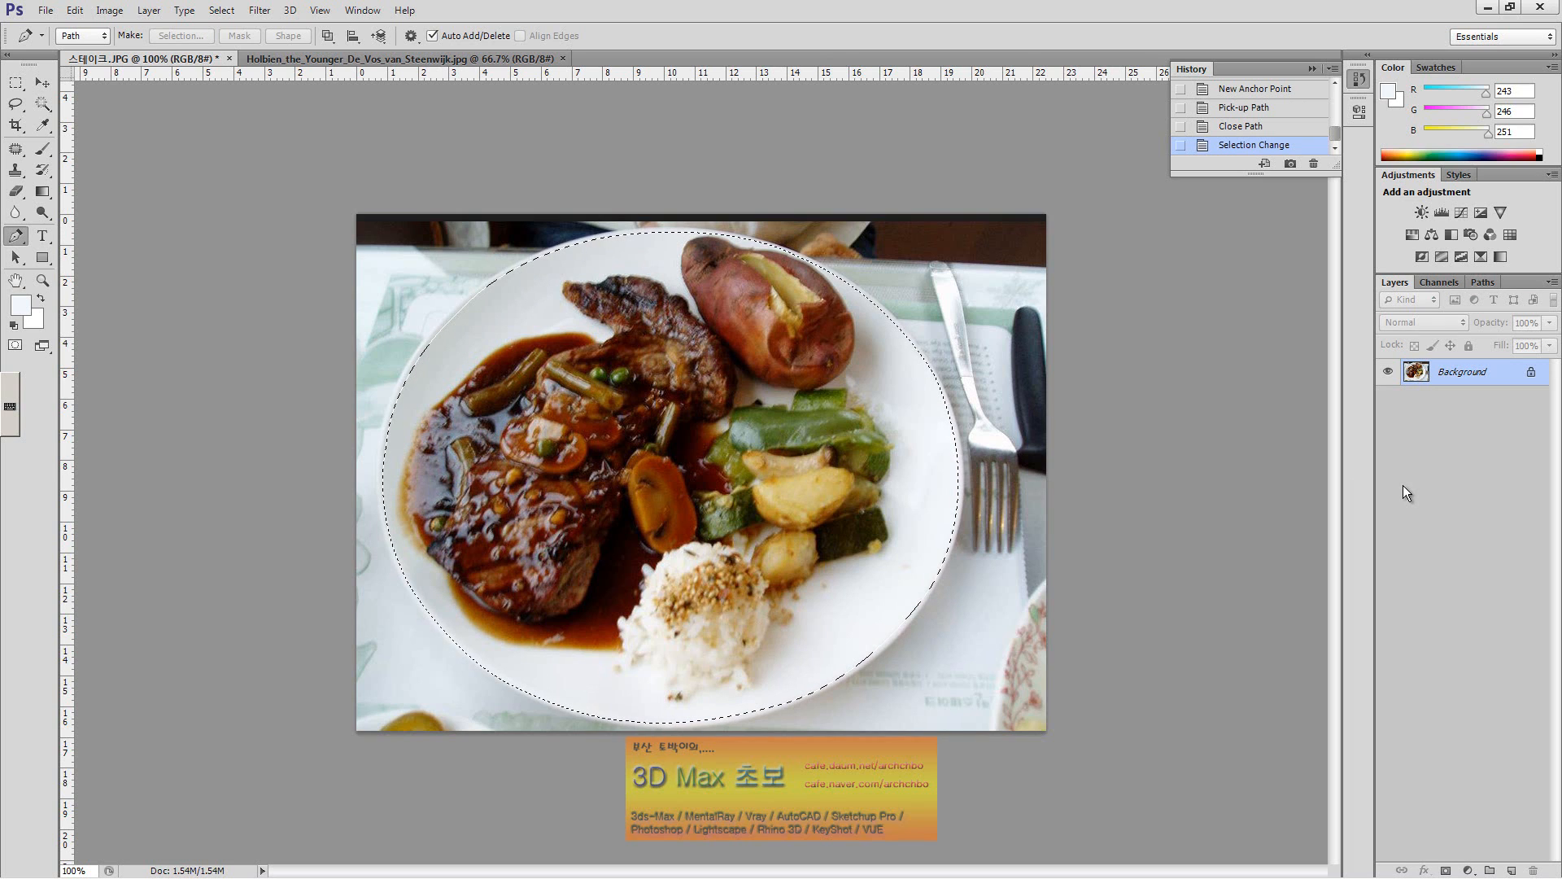
key(ctrl+j)
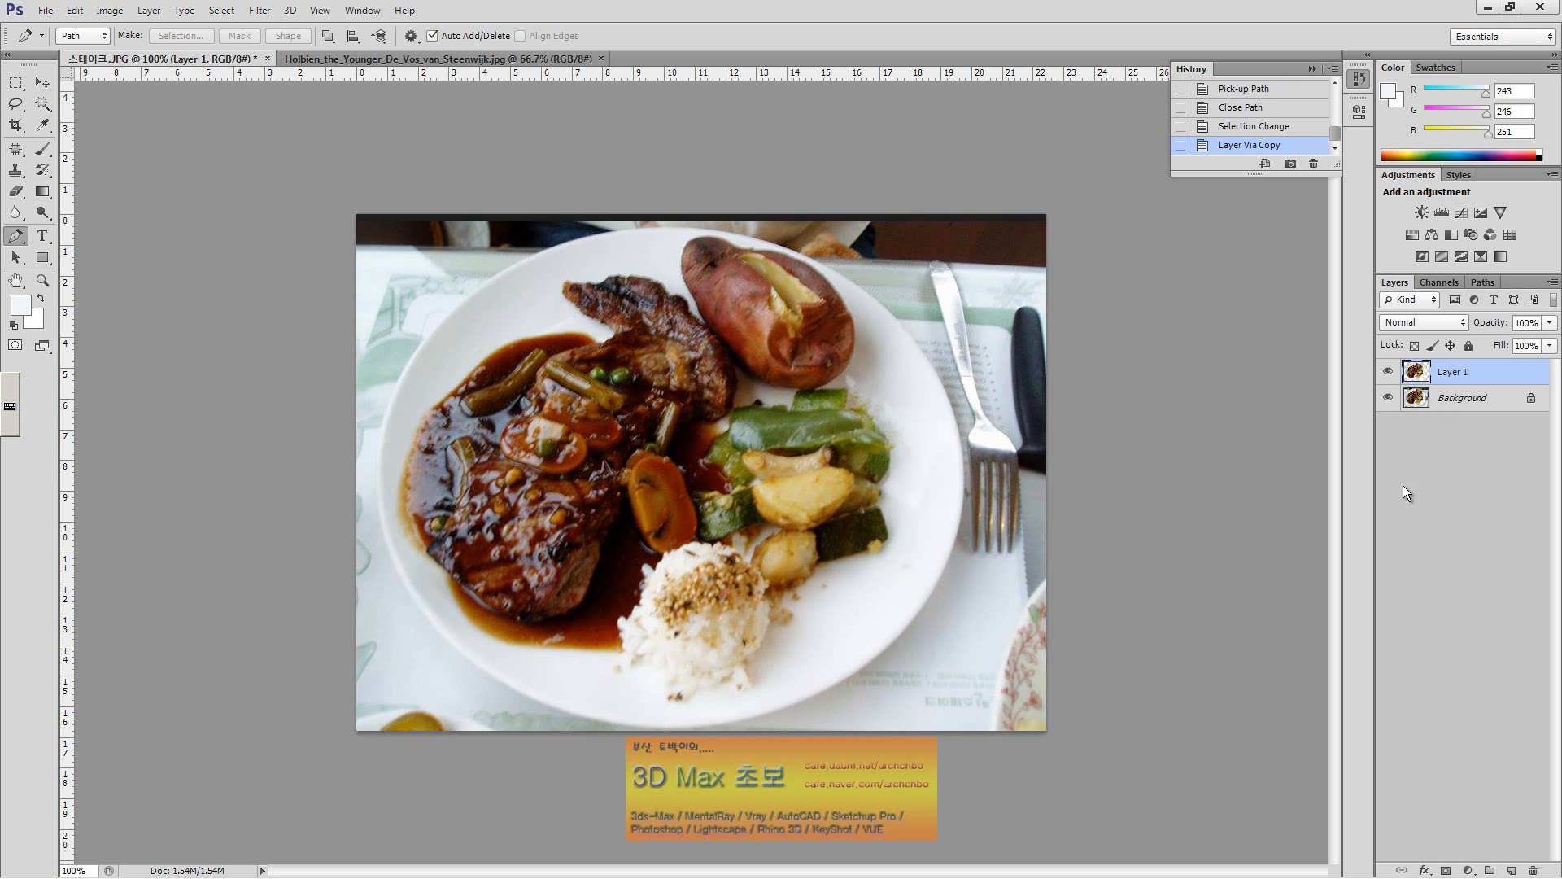
Step: Hide the Background layer and make the cut-out plate layer active
click(1388, 398)
click(1448, 404)
click(1388, 397)
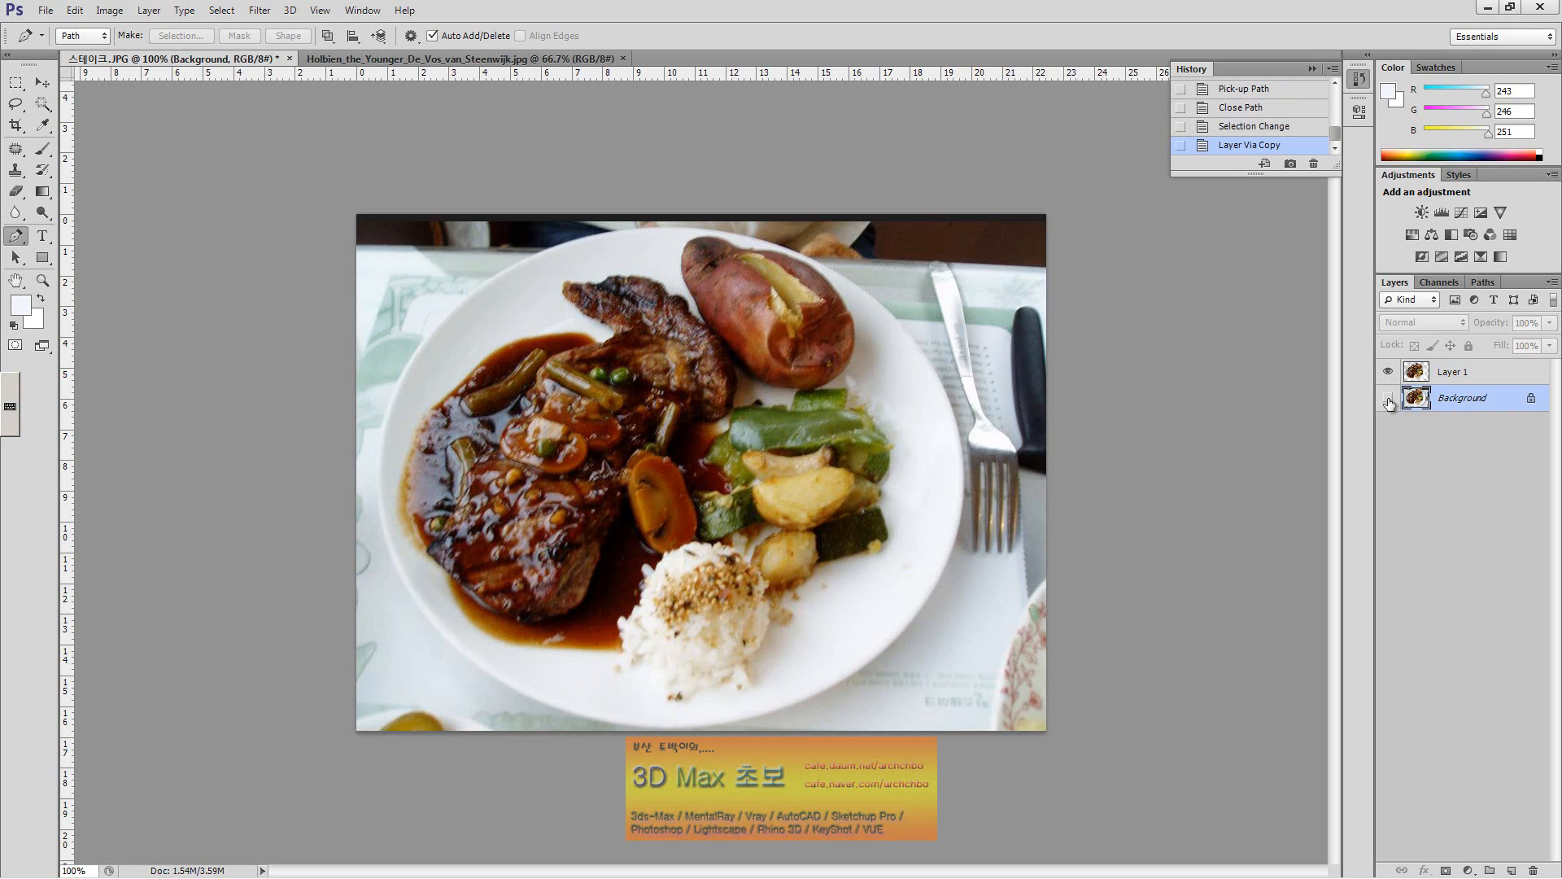
click(1388, 399)
click(1434, 371)
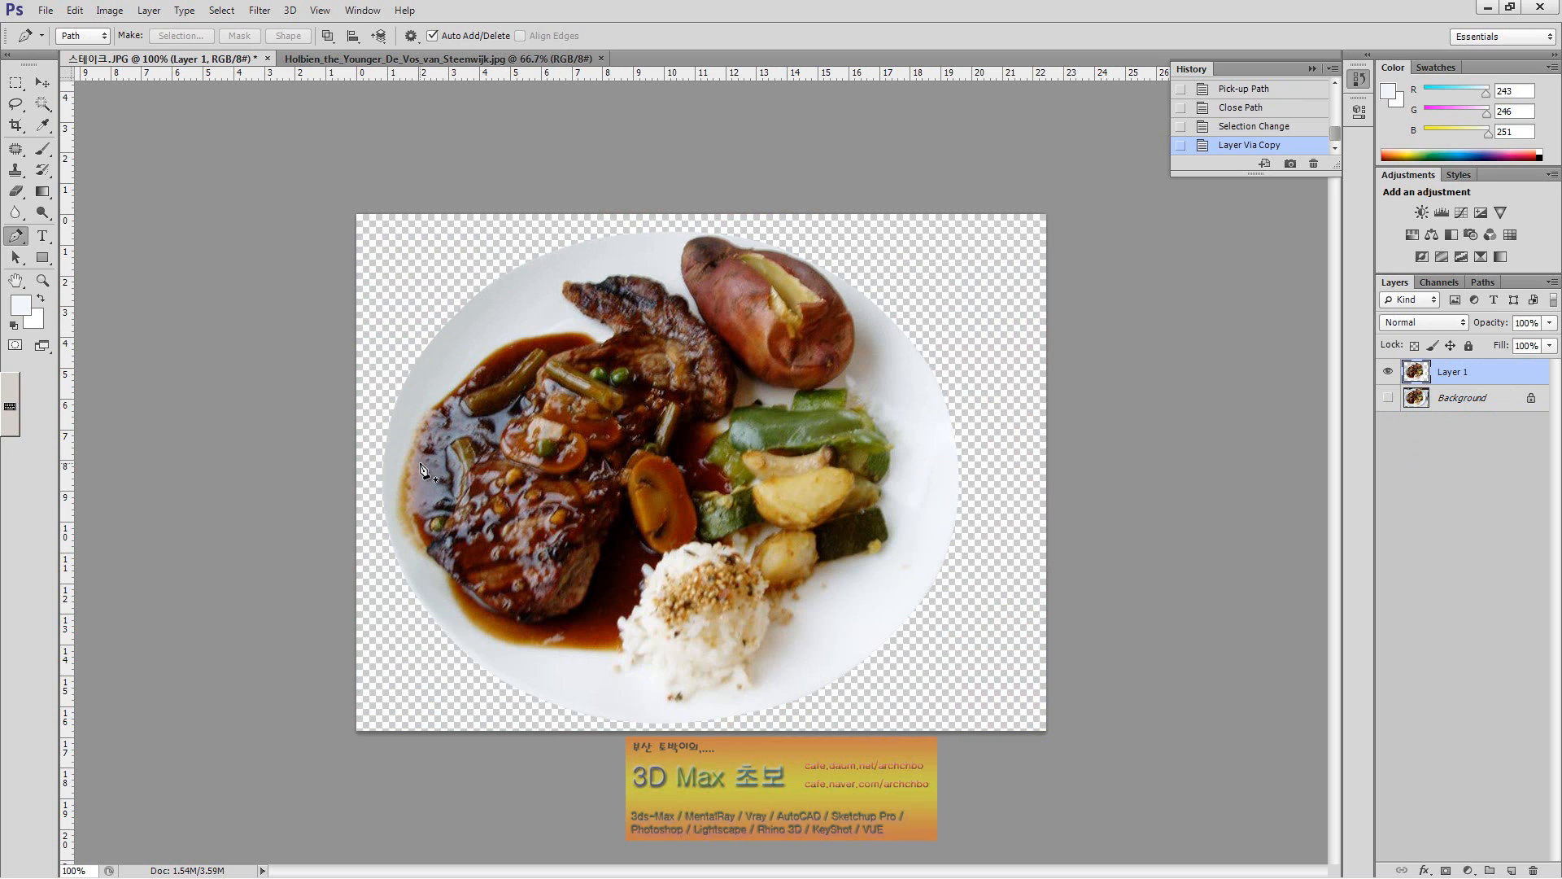
Step: Float the steak document, copy its plate layer into the portrait image, and position the plate over the man's lower torso
drag(200, 60, 49, 96)
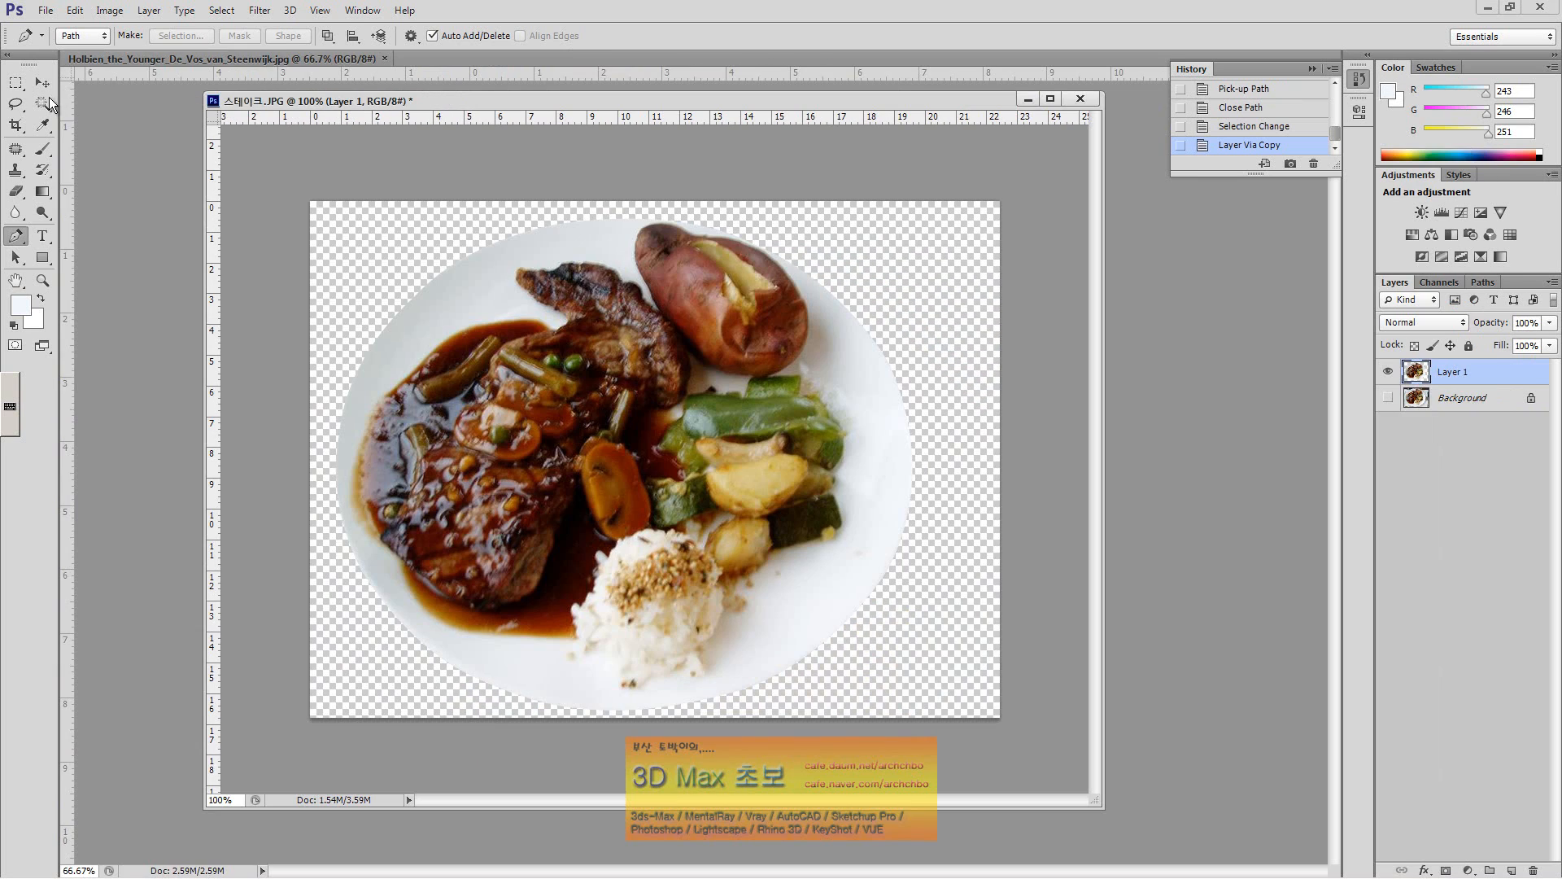
key(v)
drag(484, 98, 1001, 135)
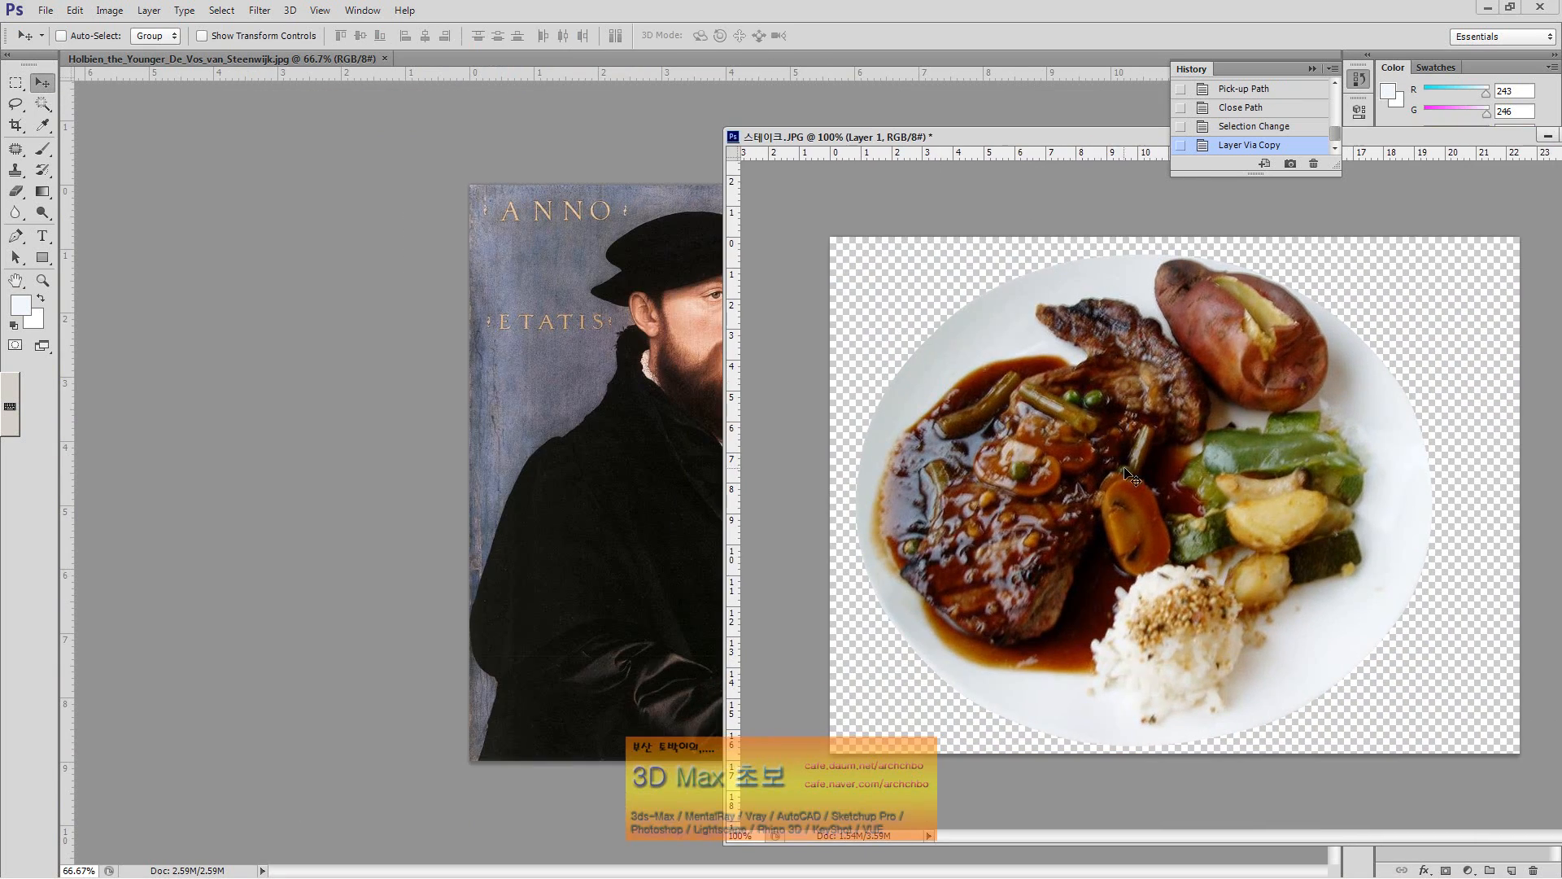
drag(1129, 477, 706, 587)
drag(1517, 130, 1360, 153)
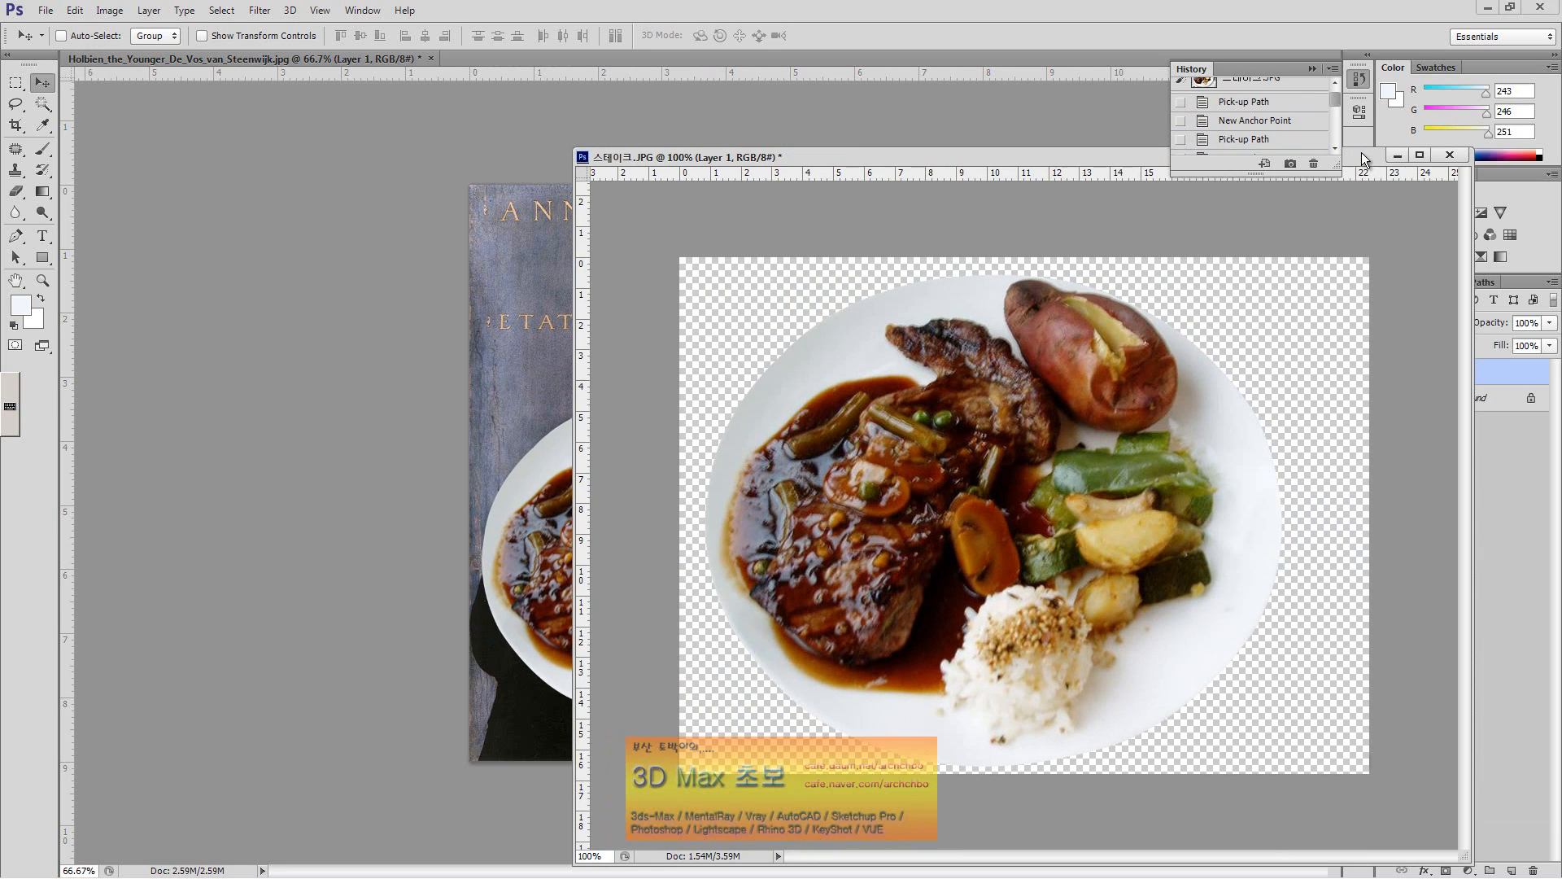
click(1361, 153)
drag(795, 529, 831, 583)
Step: Skew and scale the plate layer to about 71% width and 22% height and place it at the portrait's lower-right corner below the hands
key(ctrl+t)
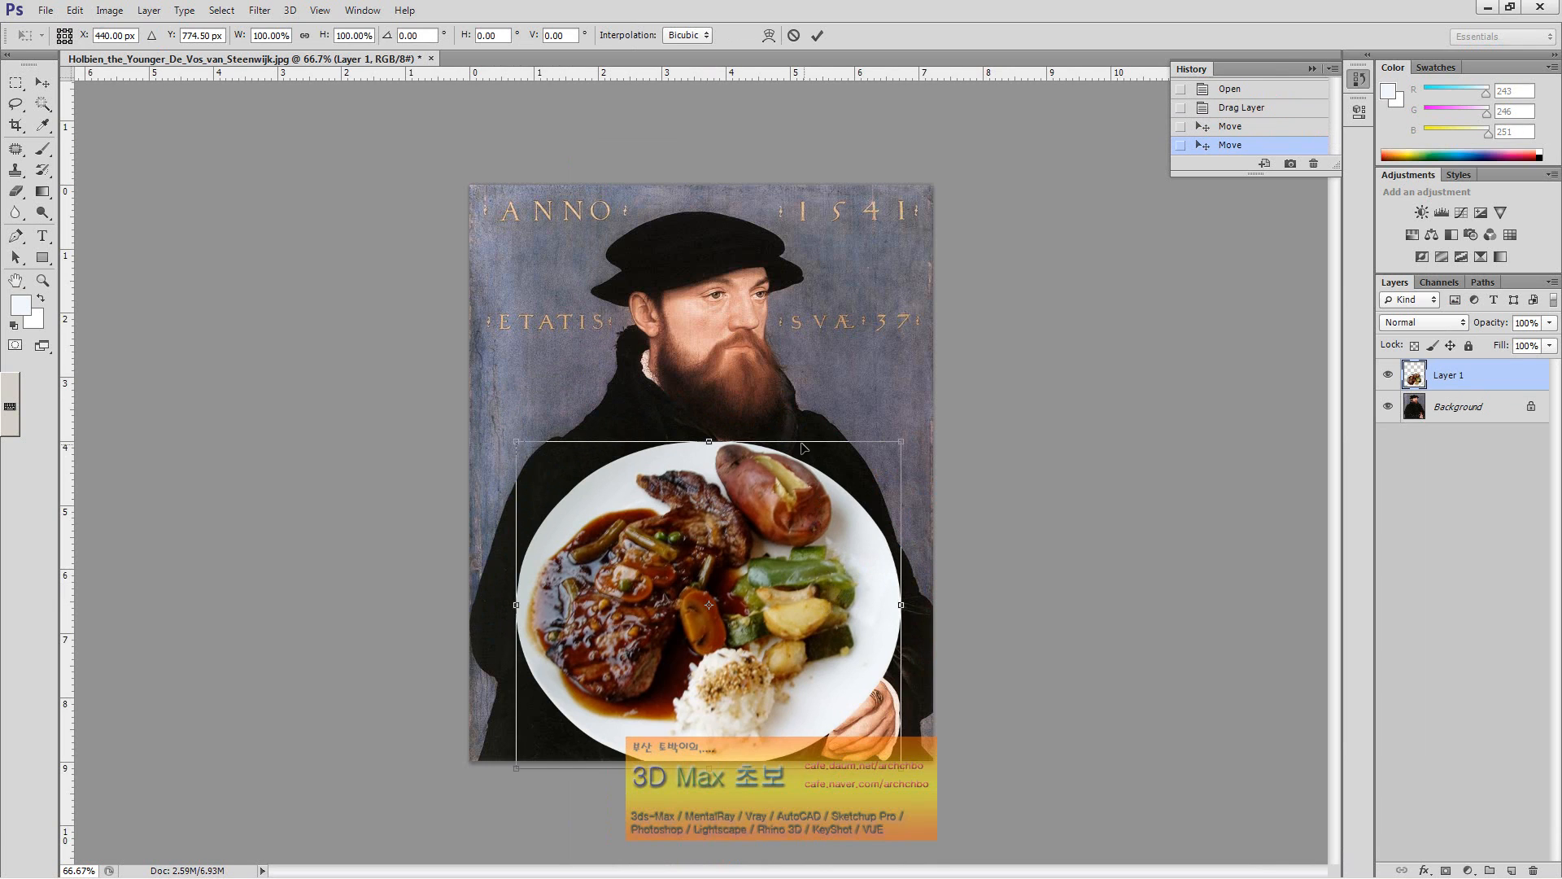
right_click(730, 456)
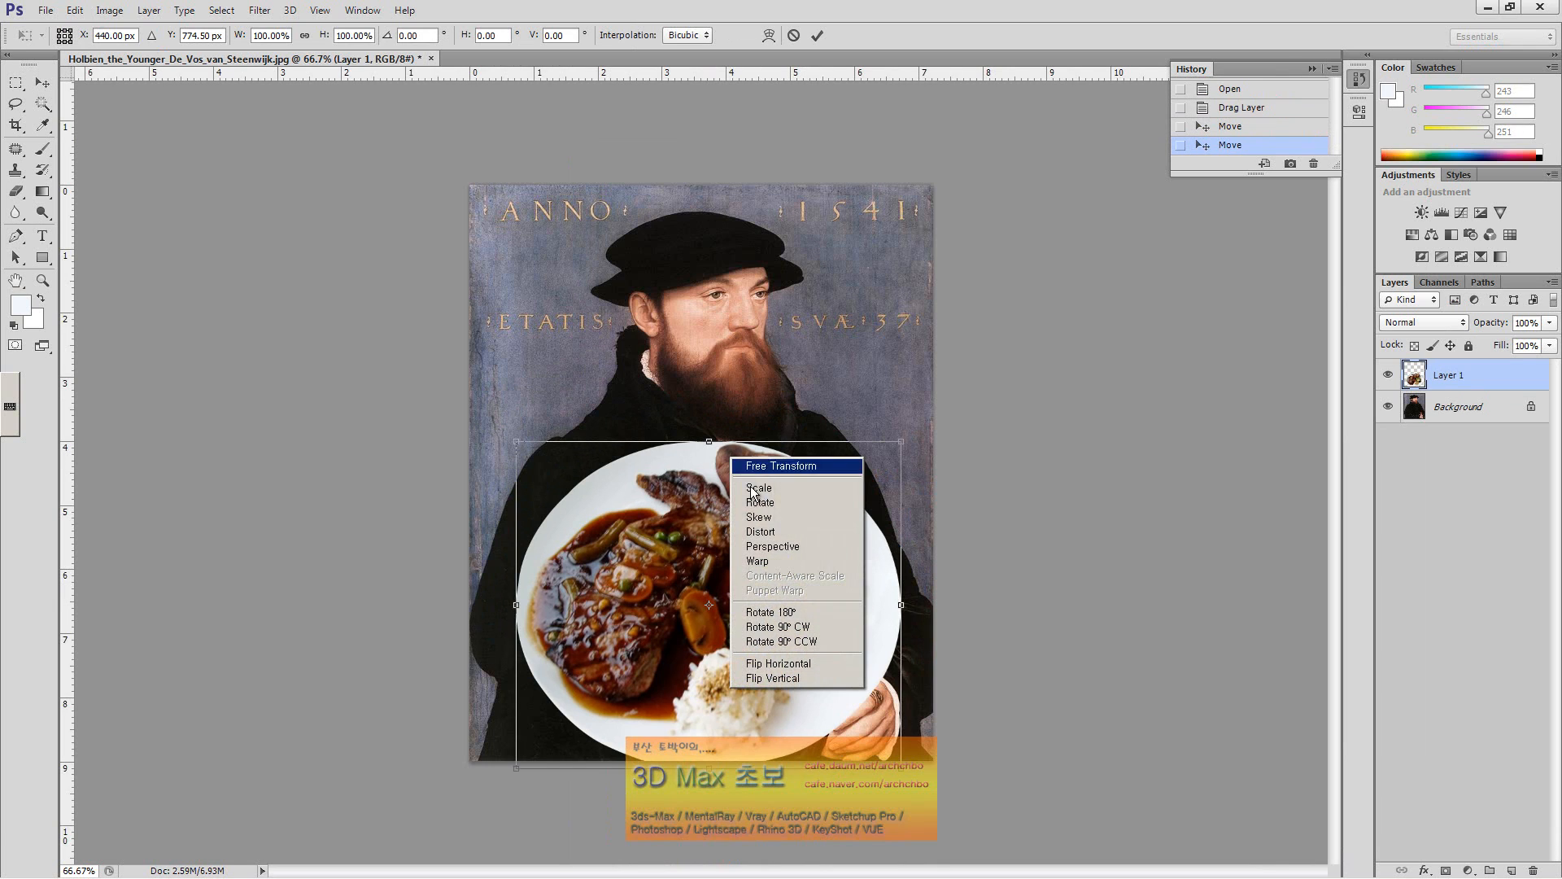
click(781, 521)
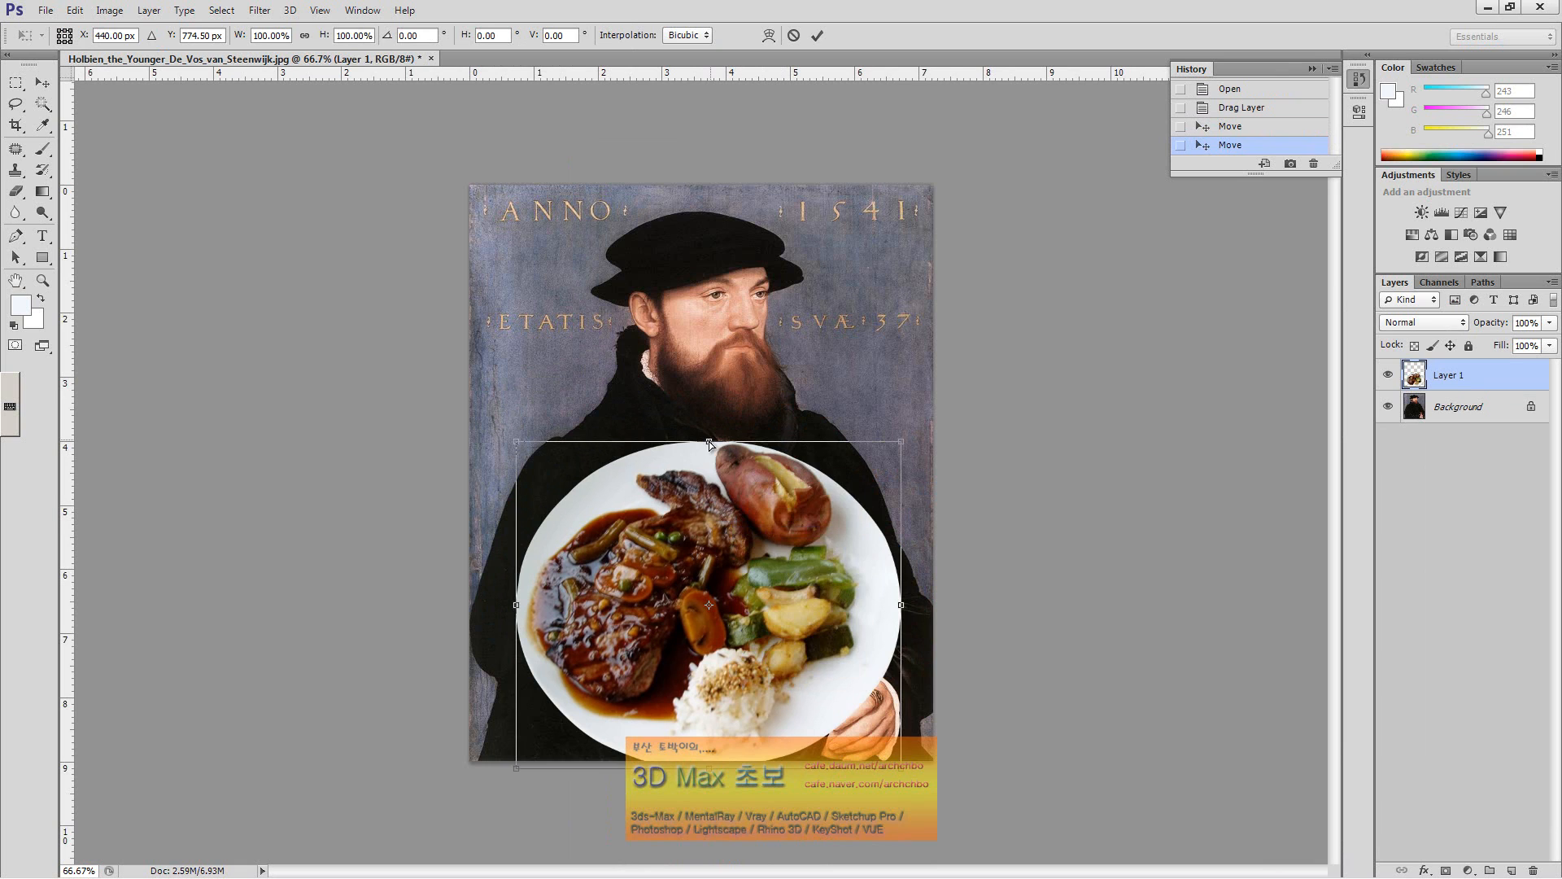
drag(709, 442, 692, 696)
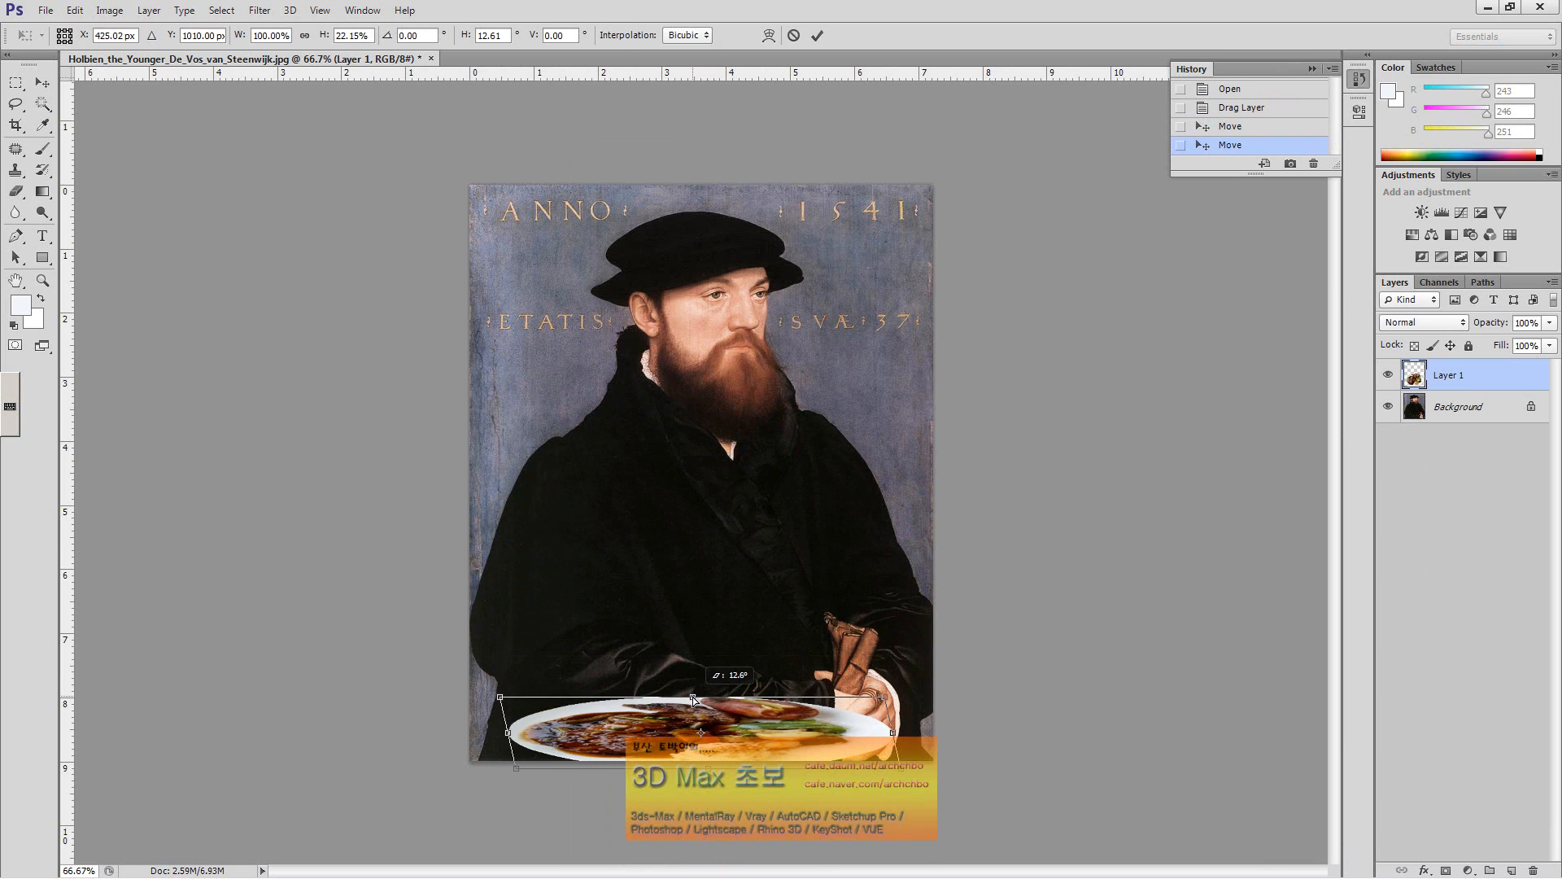
drag(580, 749, 677, 744)
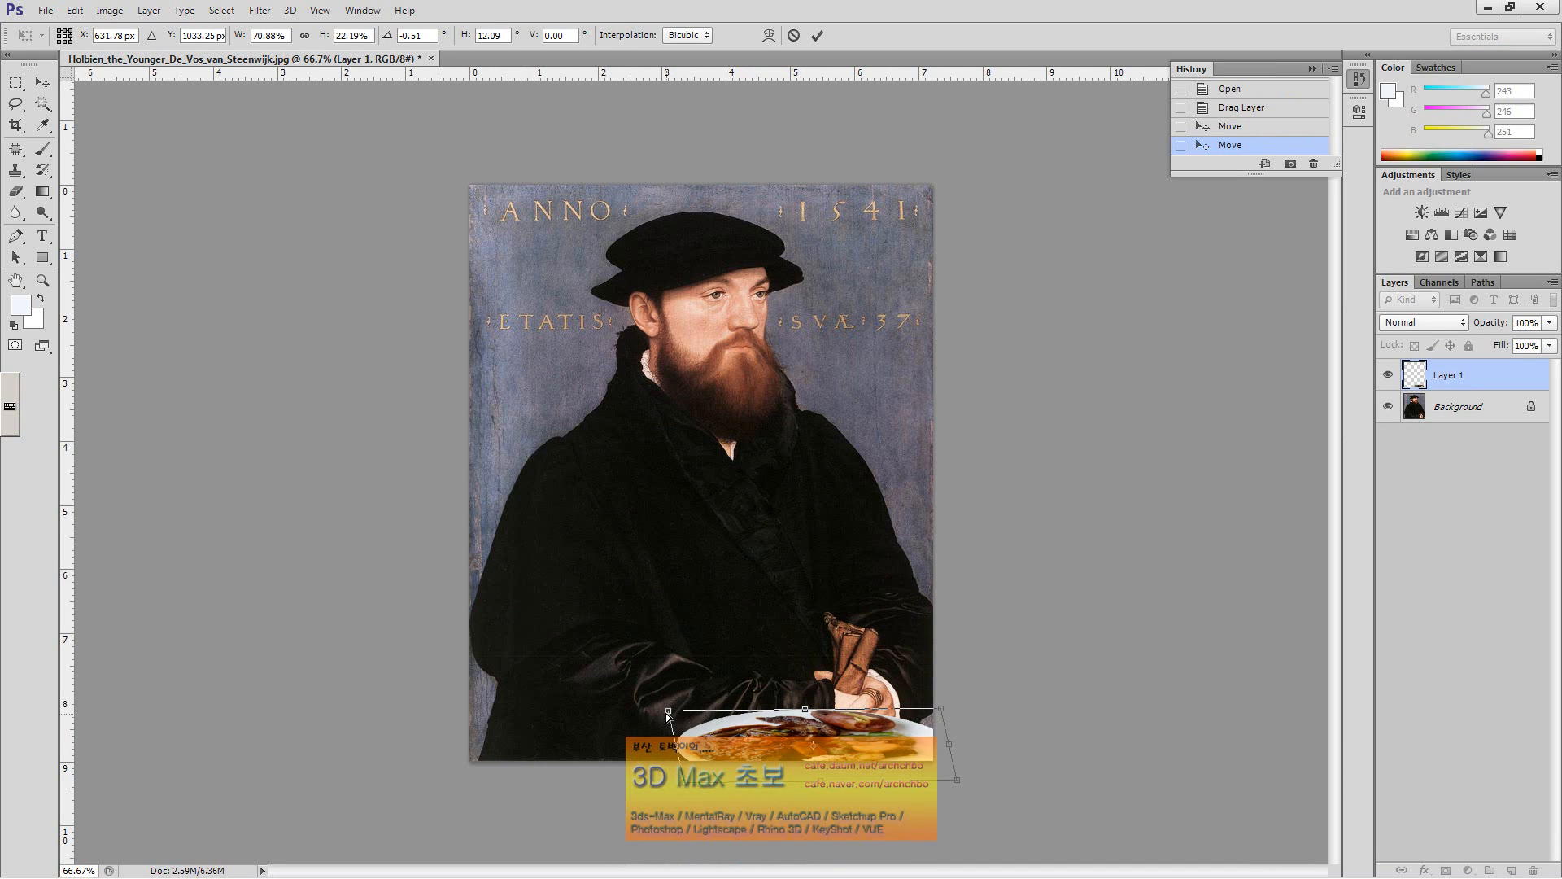
drag(895, 752, 952, 745)
drag(733, 718, 719, 720)
key(Return)
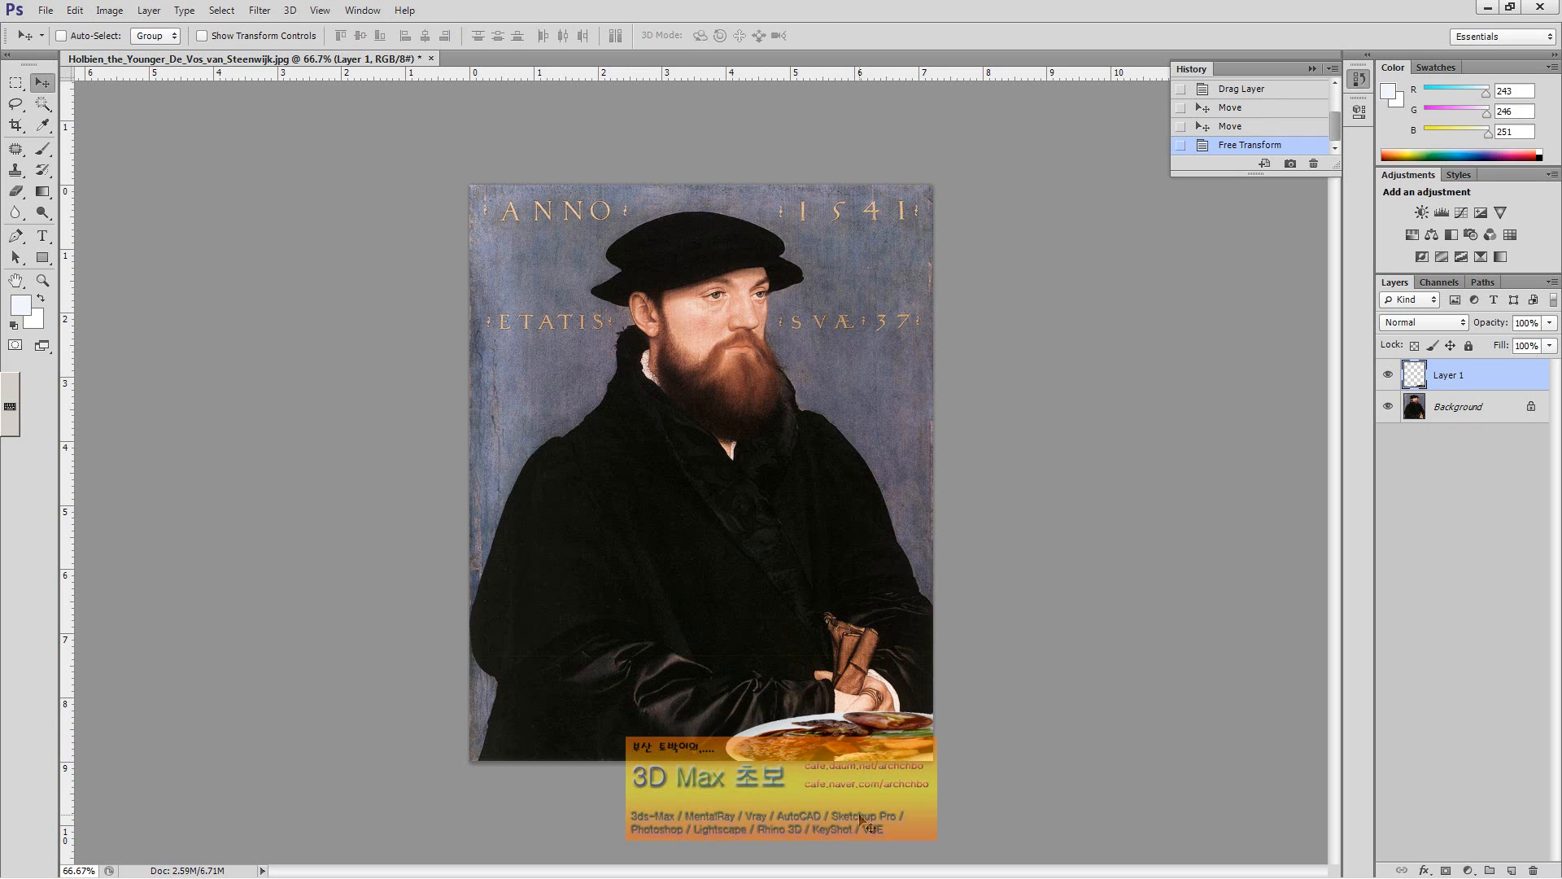
Step: Transform the plate again to flatten it further and shift it slightly down below the man's hands
key(ctrl+t)
right_click(883, 714)
click(935, 553)
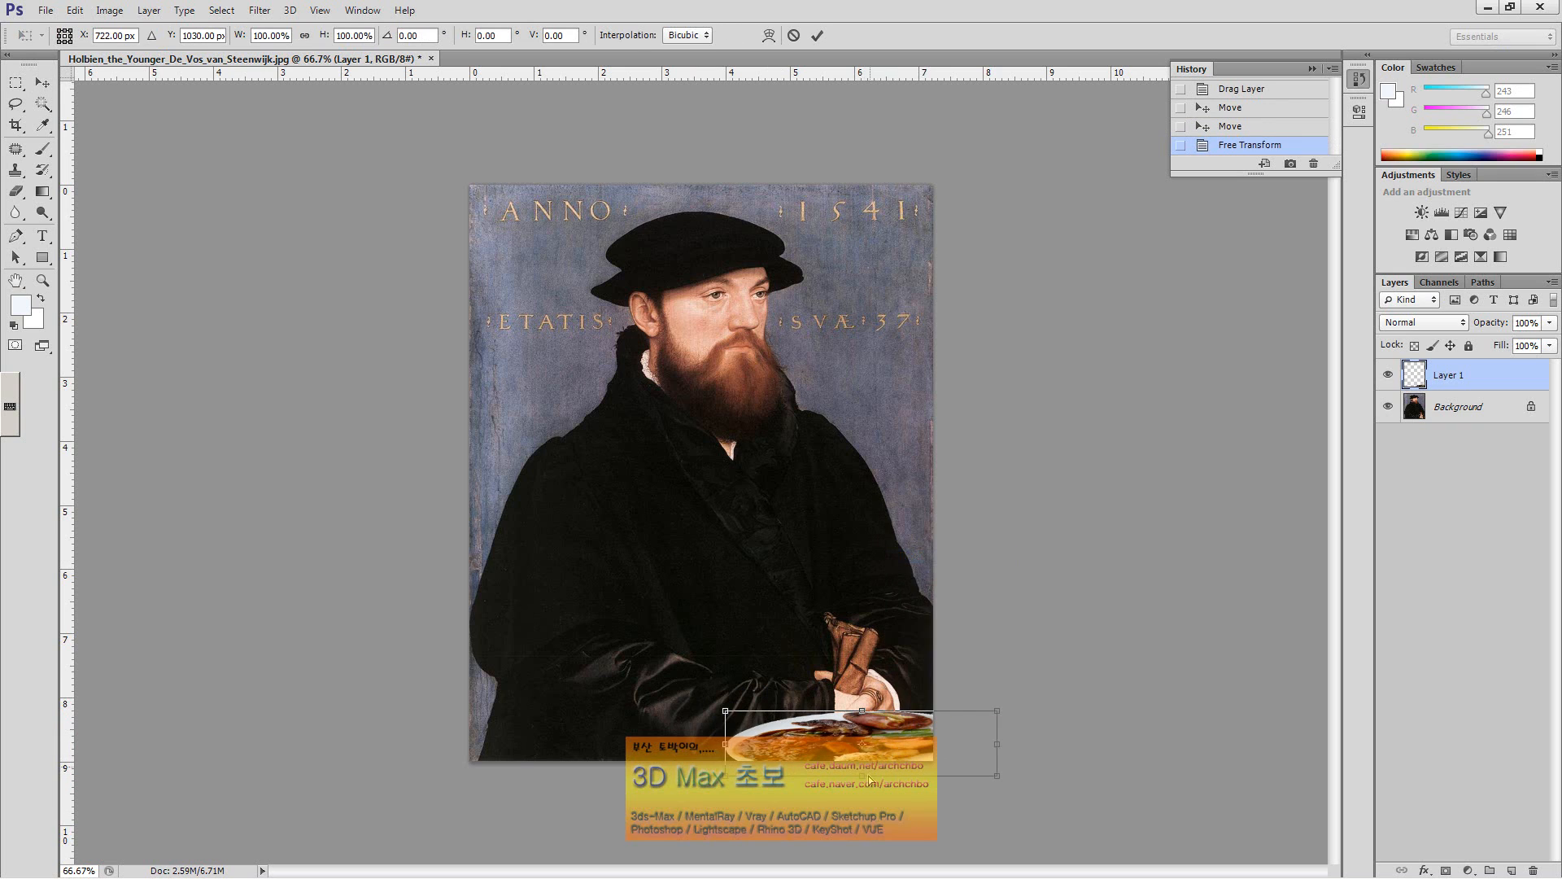
drag(867, 780, 864, 735)
key(Return)
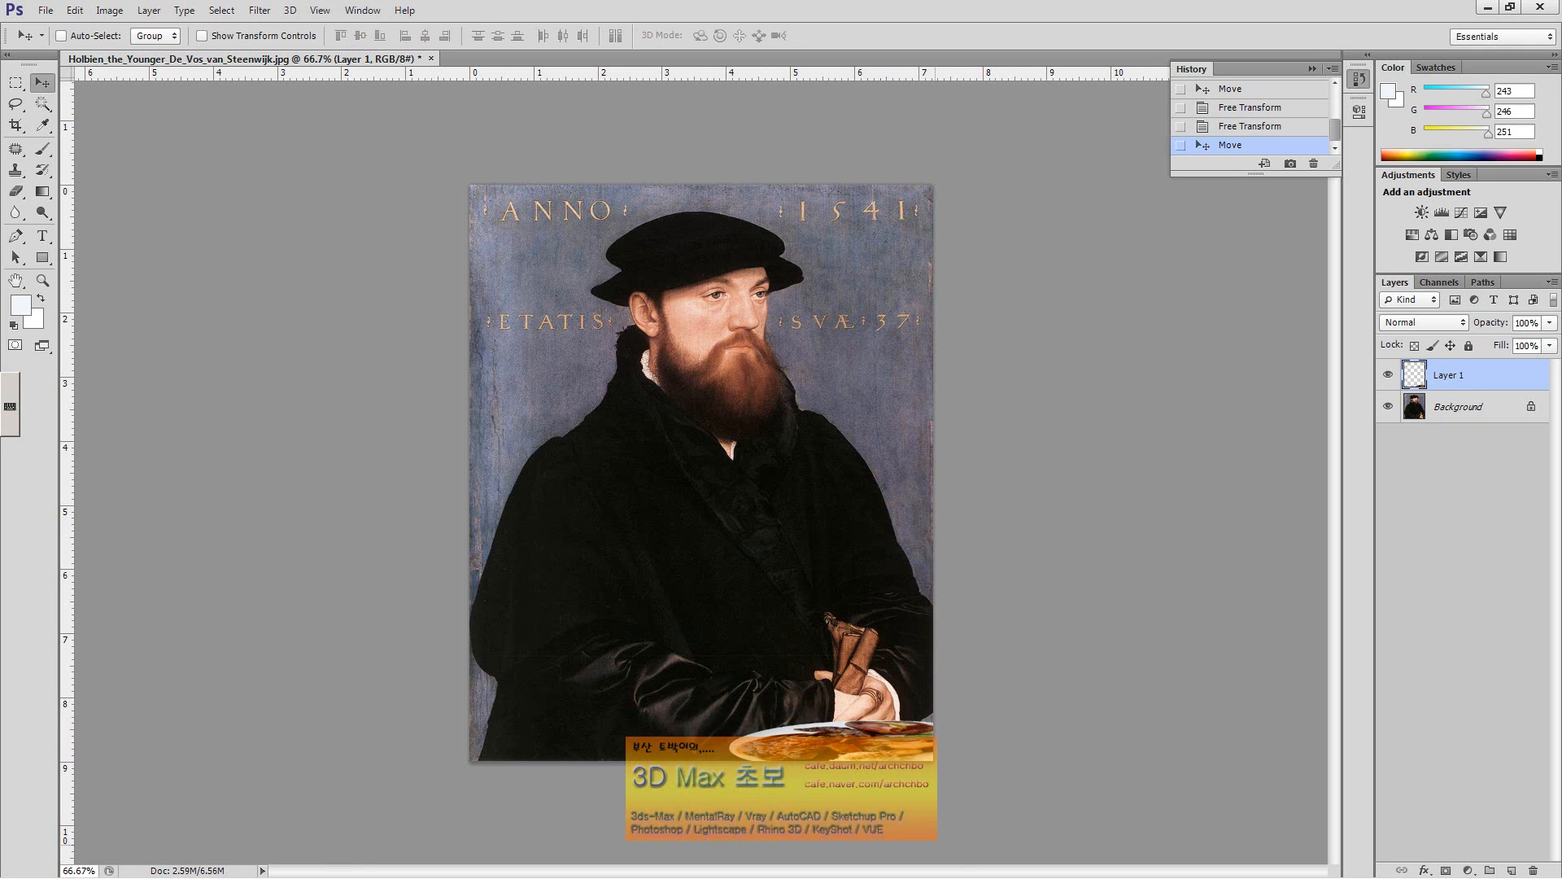
Step: Hide the plate layer and float the portrait document in its own enlarged window
mouse_move(994, 872)
click(1388, 374)
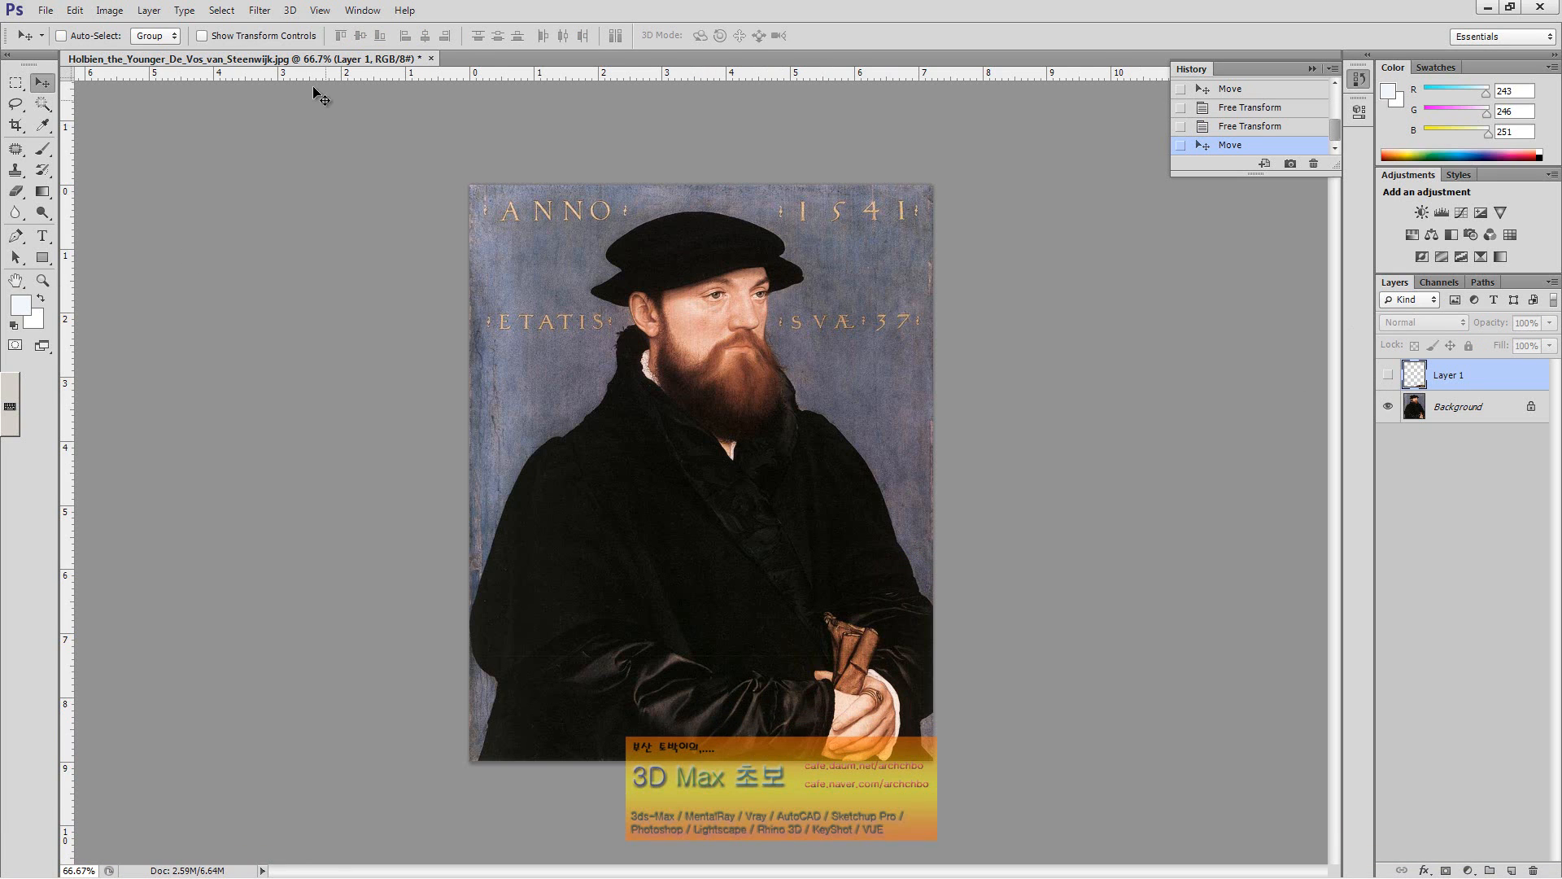
drag(315, 70, 350, 103)
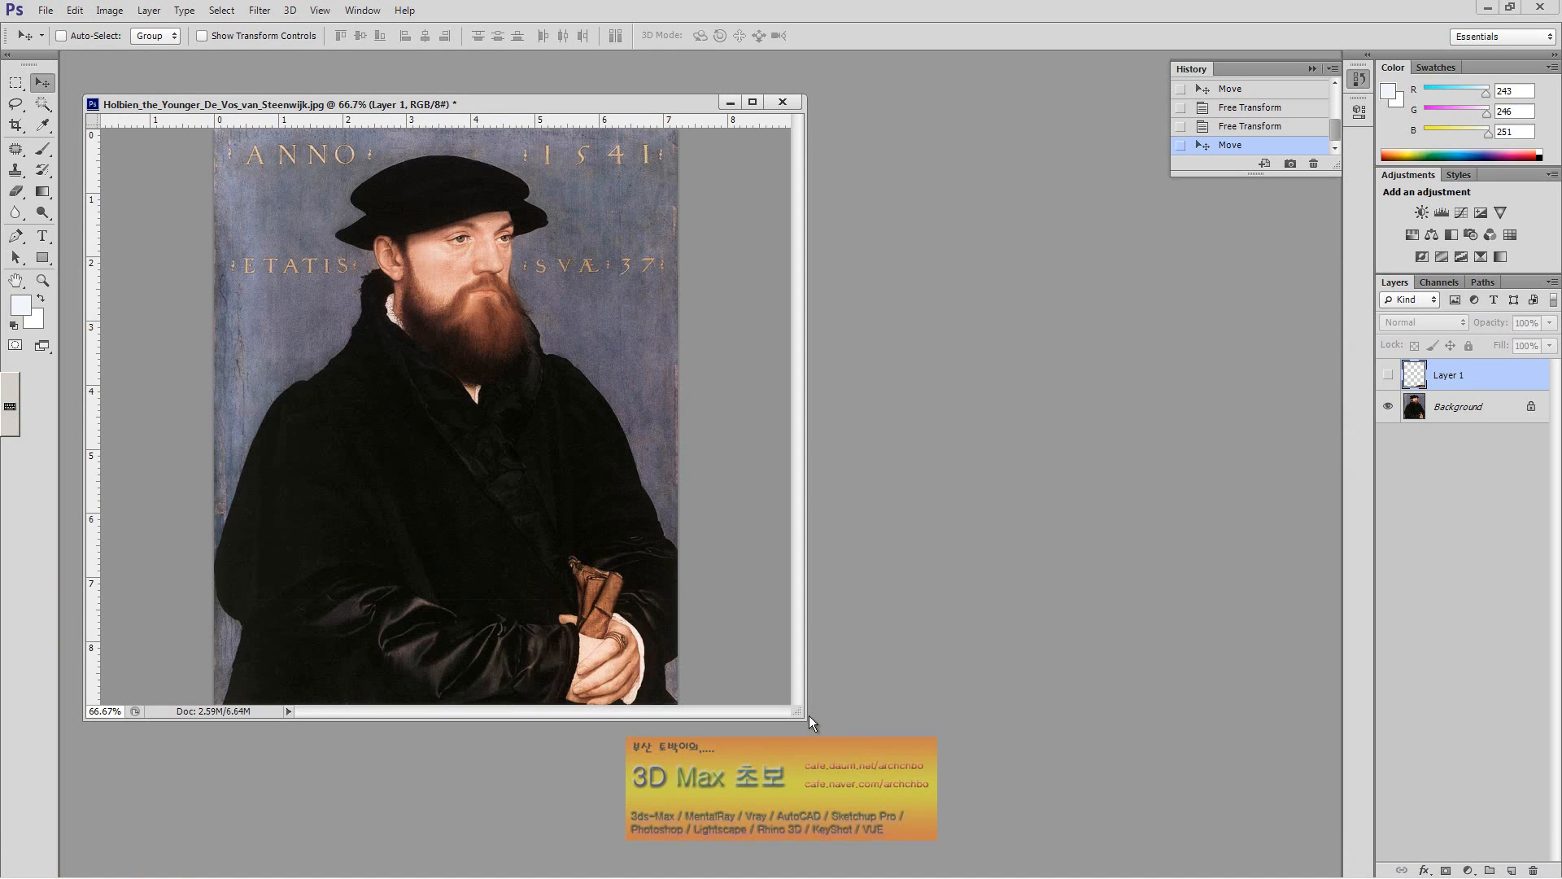
drag(808, 715, 941, 777)
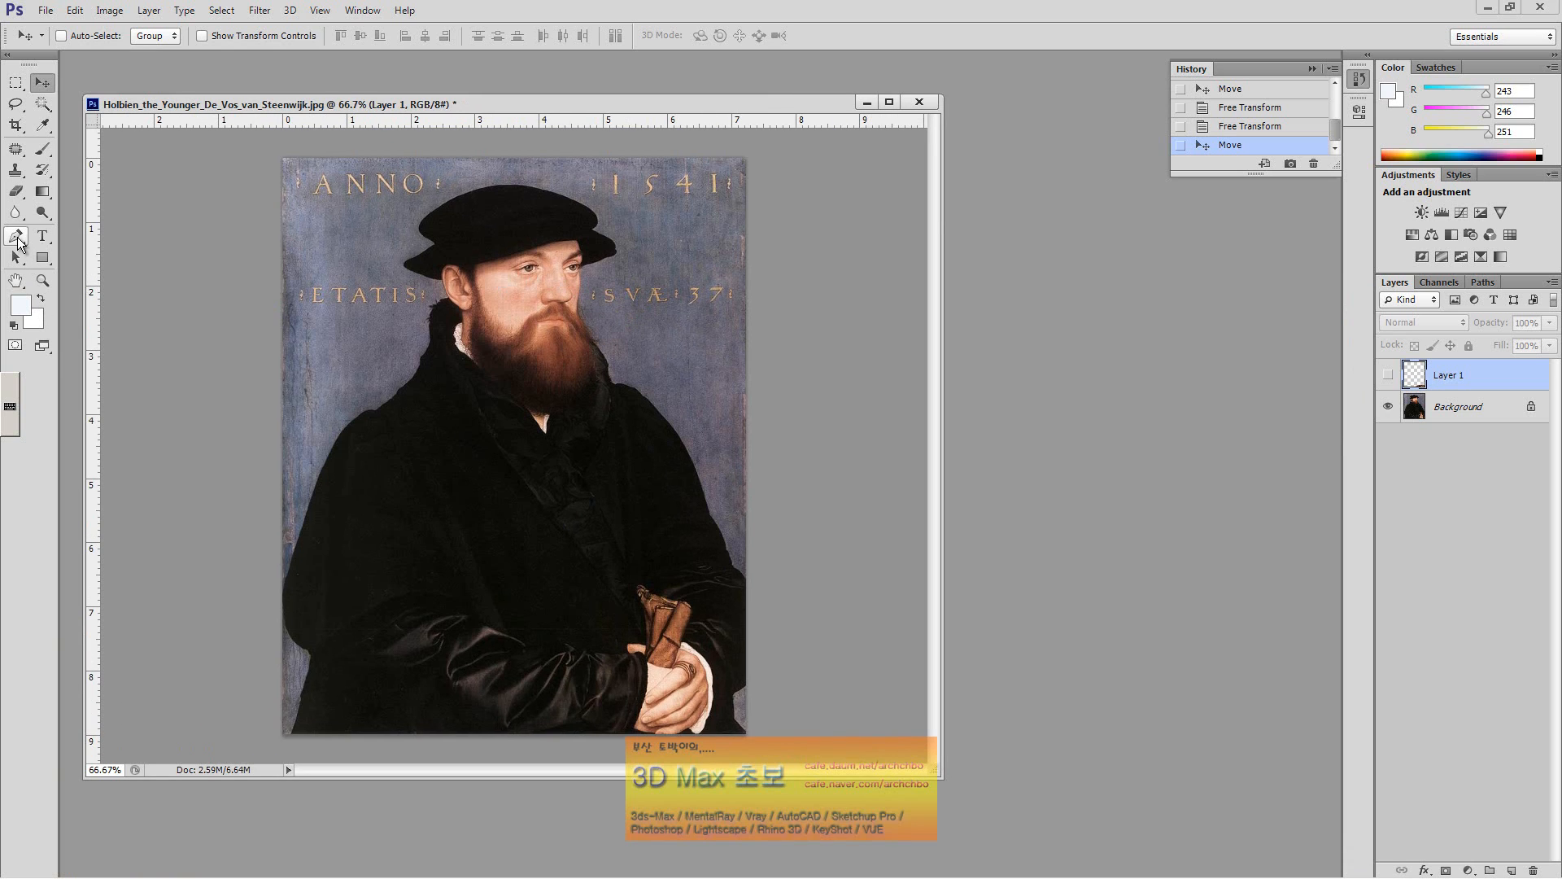
Step: Start a Pen tool path at the top of the man's hat and trace the crown's left edge down to the brim
click(42, 282)
click(430, 348)
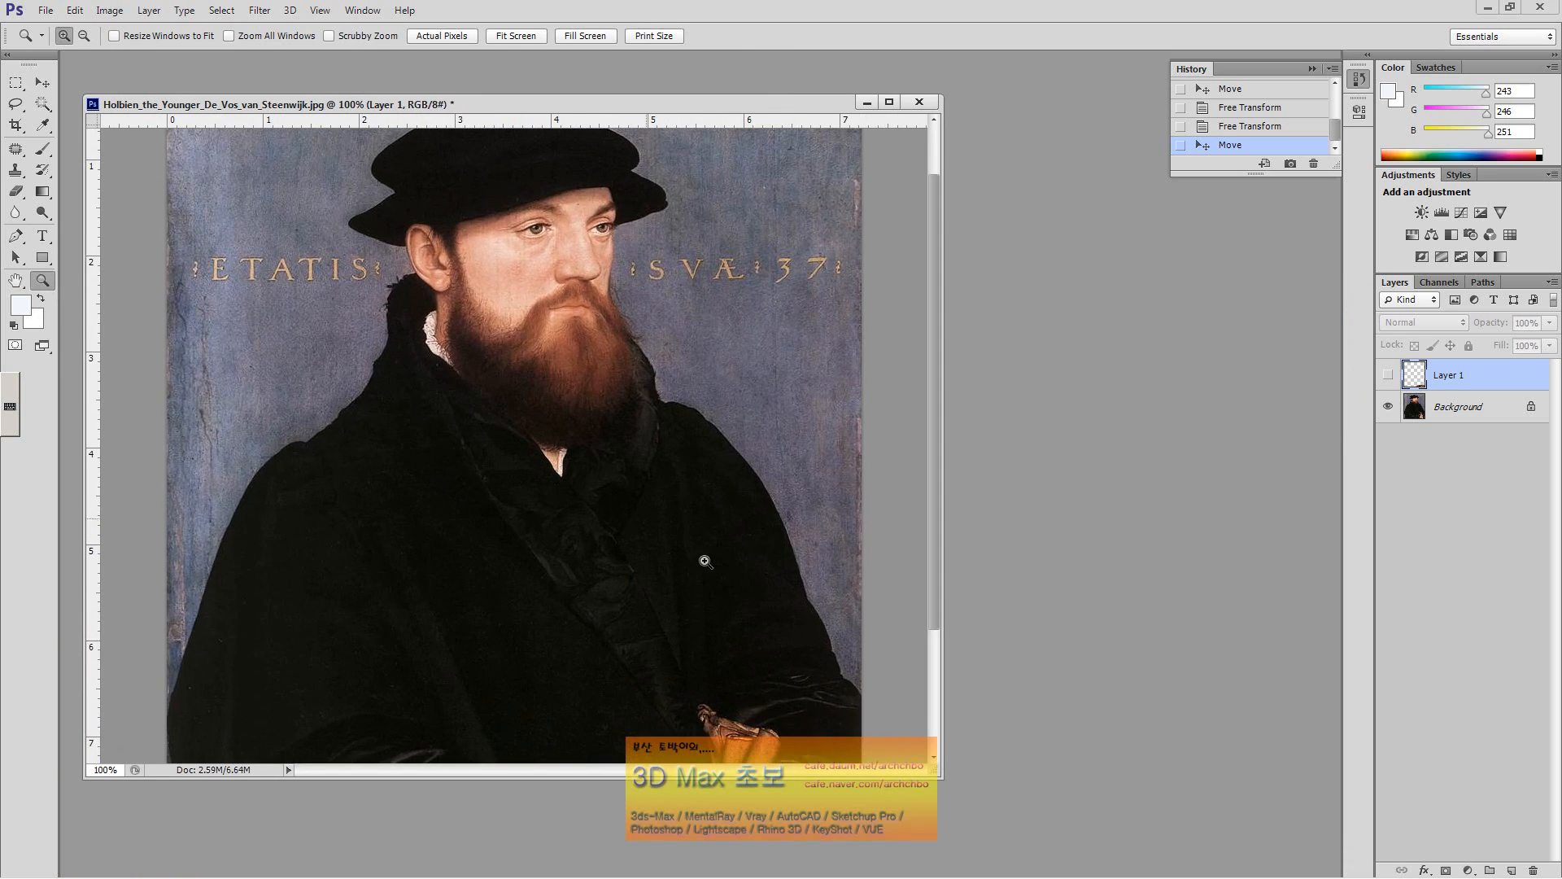
drag(932, 769, 1155, 875)
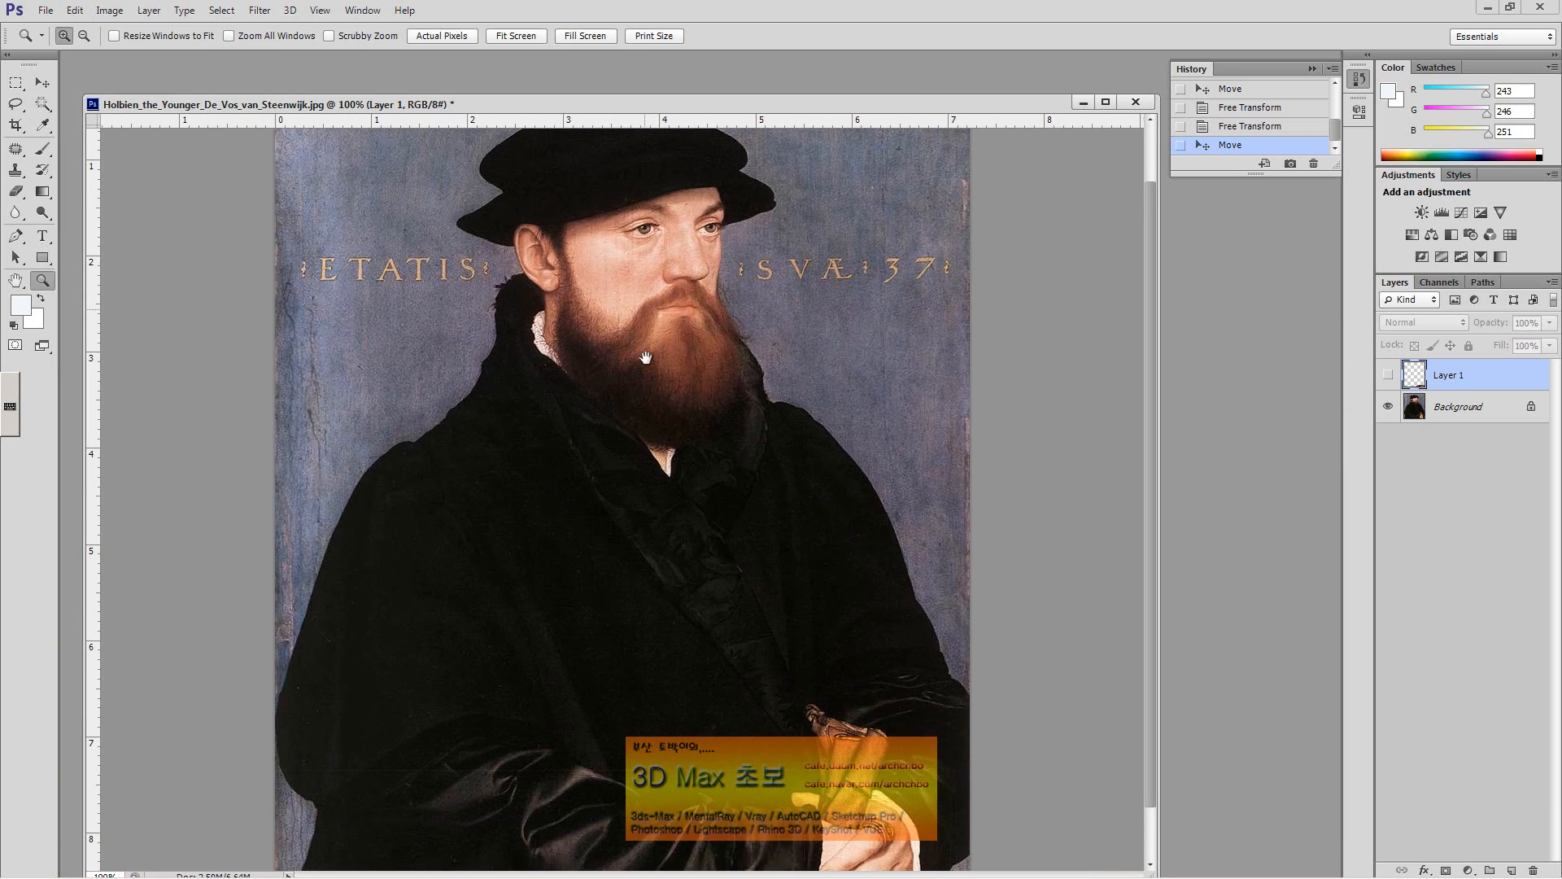
scroll(467, 340, up, 2)
click(15, 236)
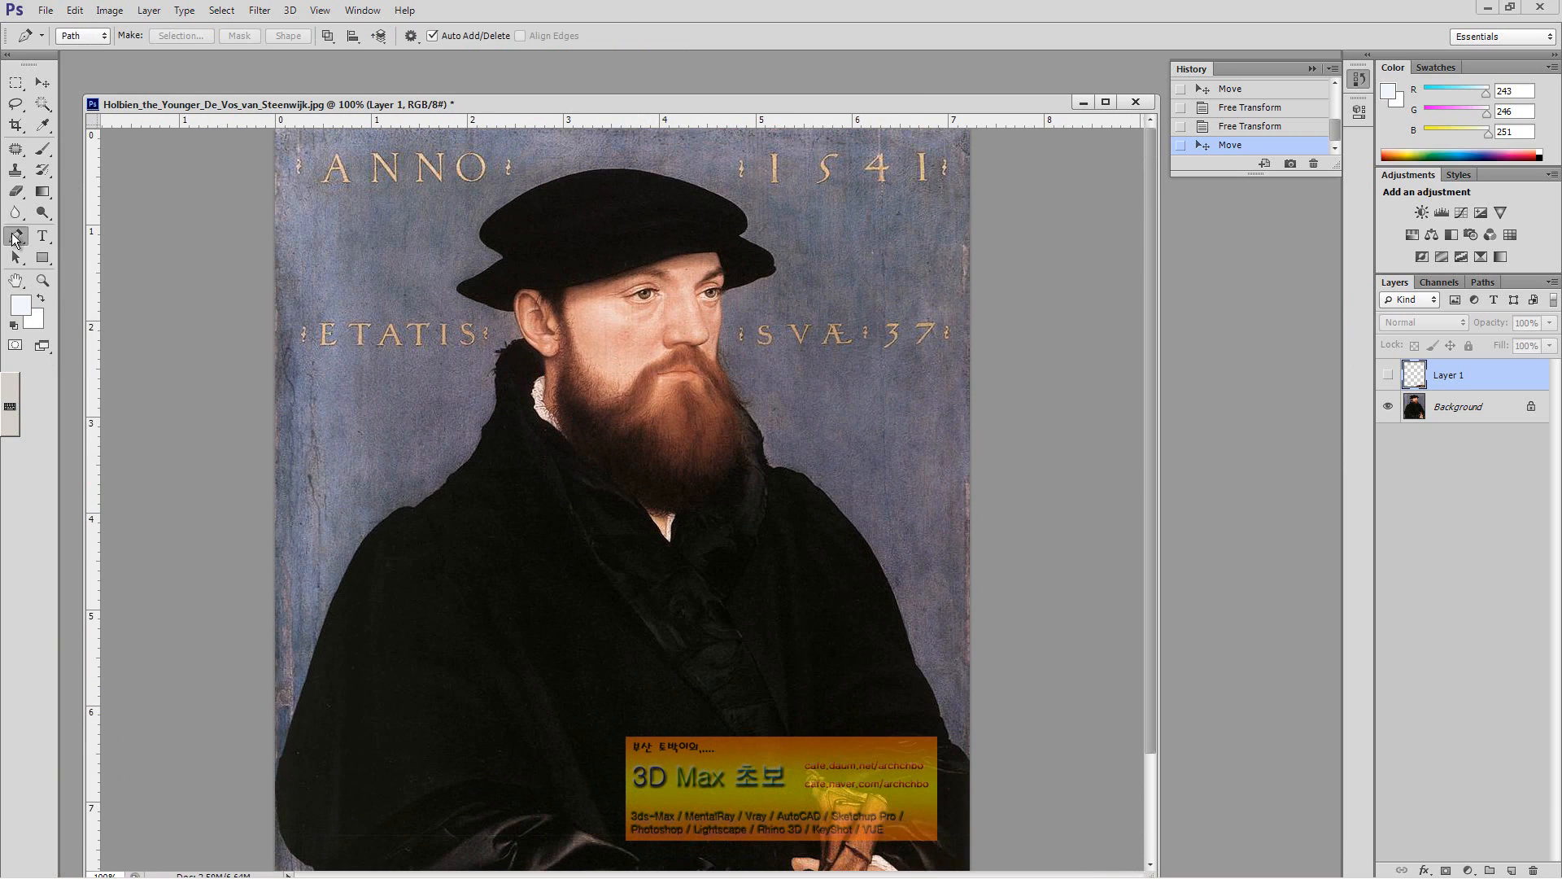
click(600, 172)
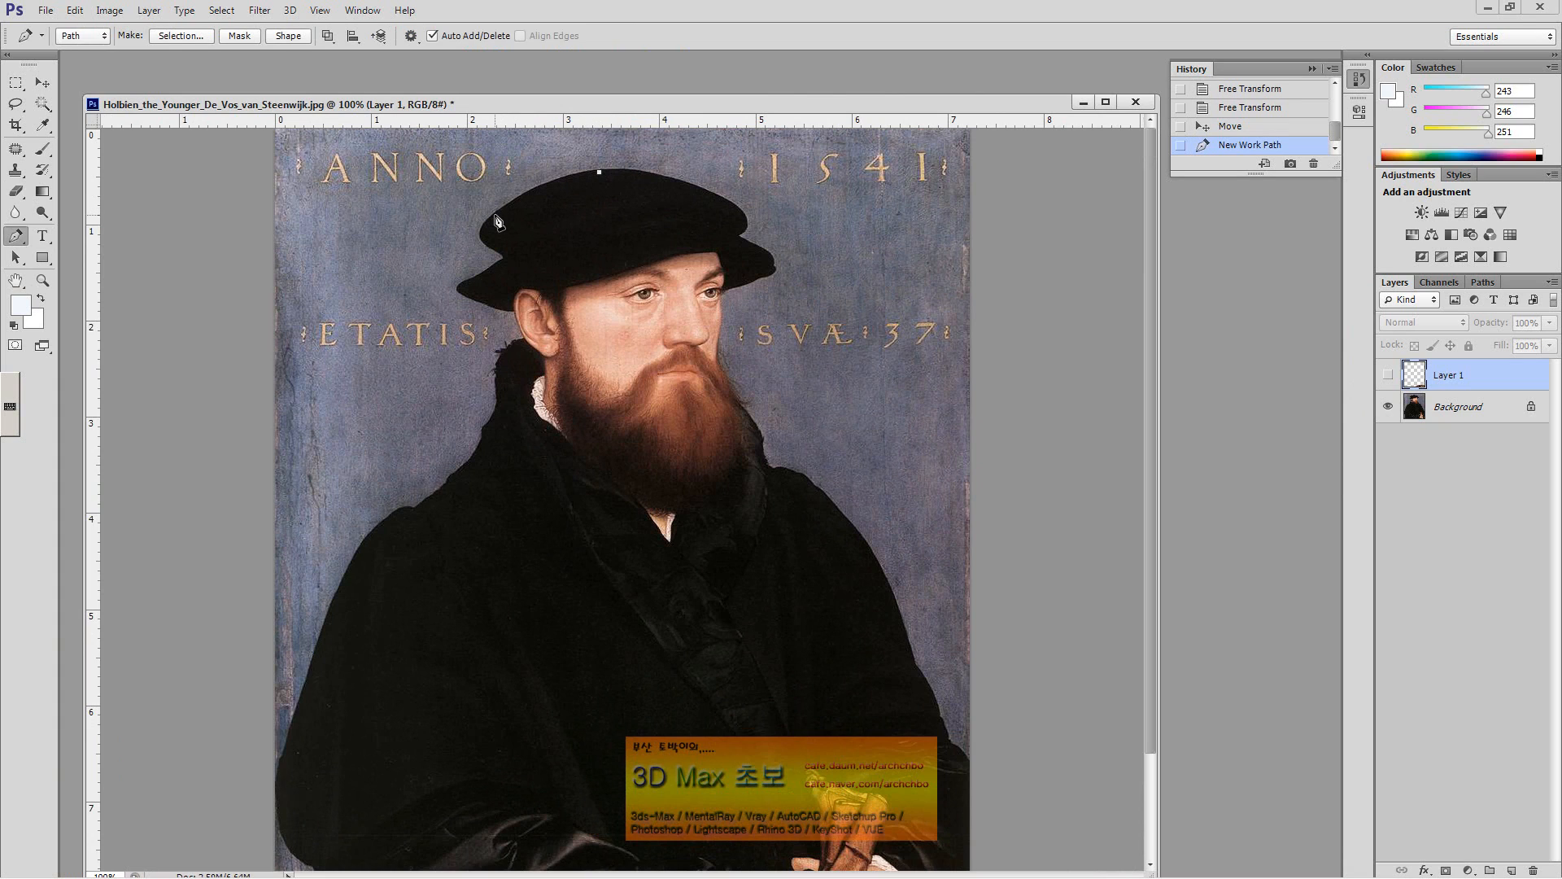
drag(495, 215, 441, 258)
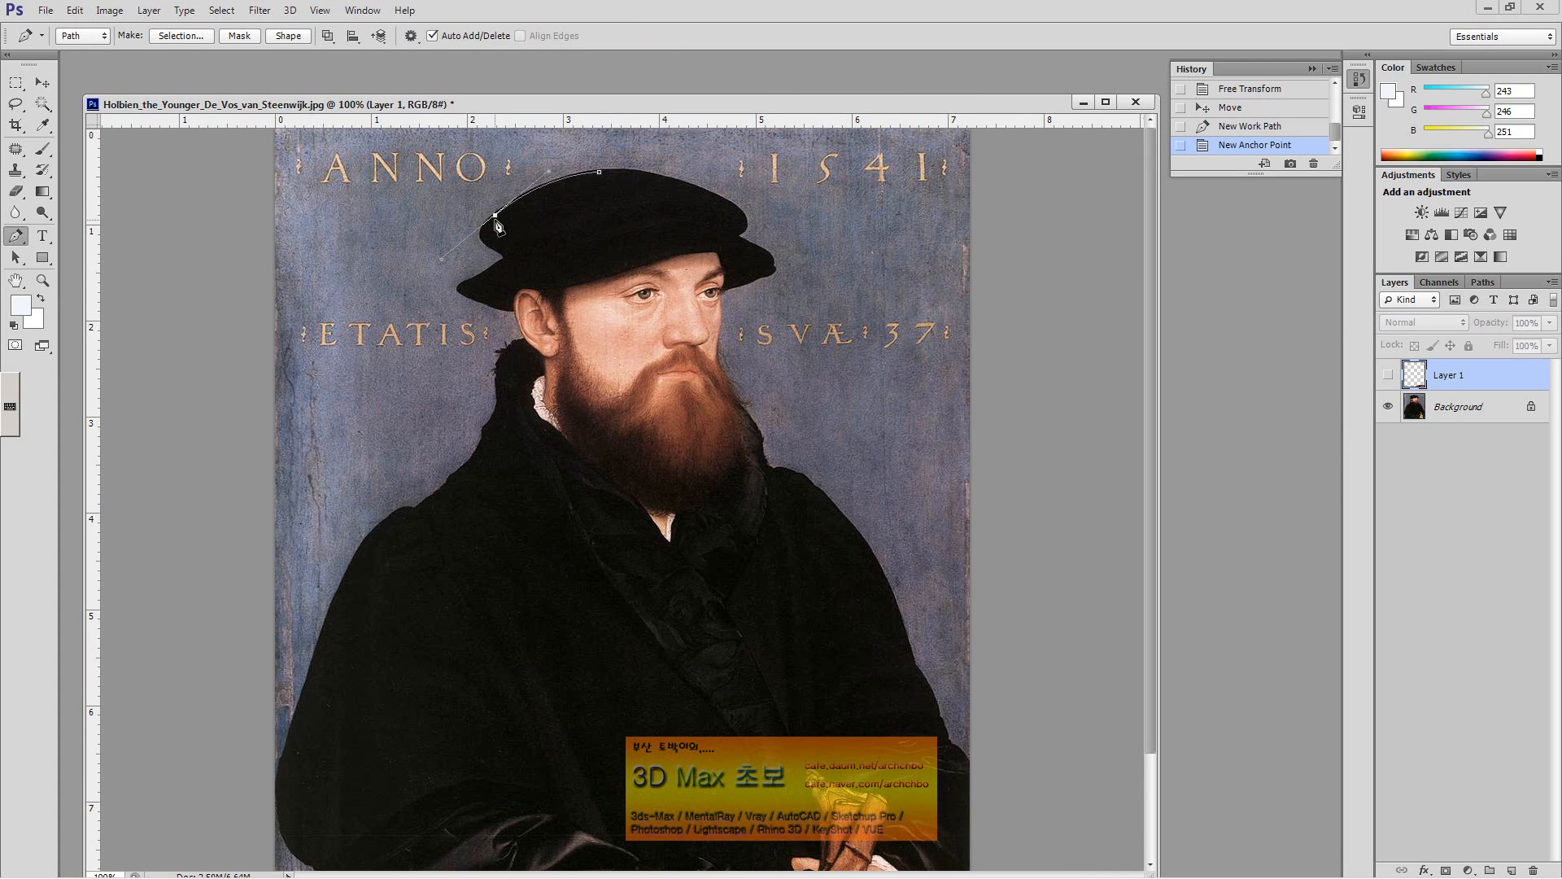
click(496, 220)
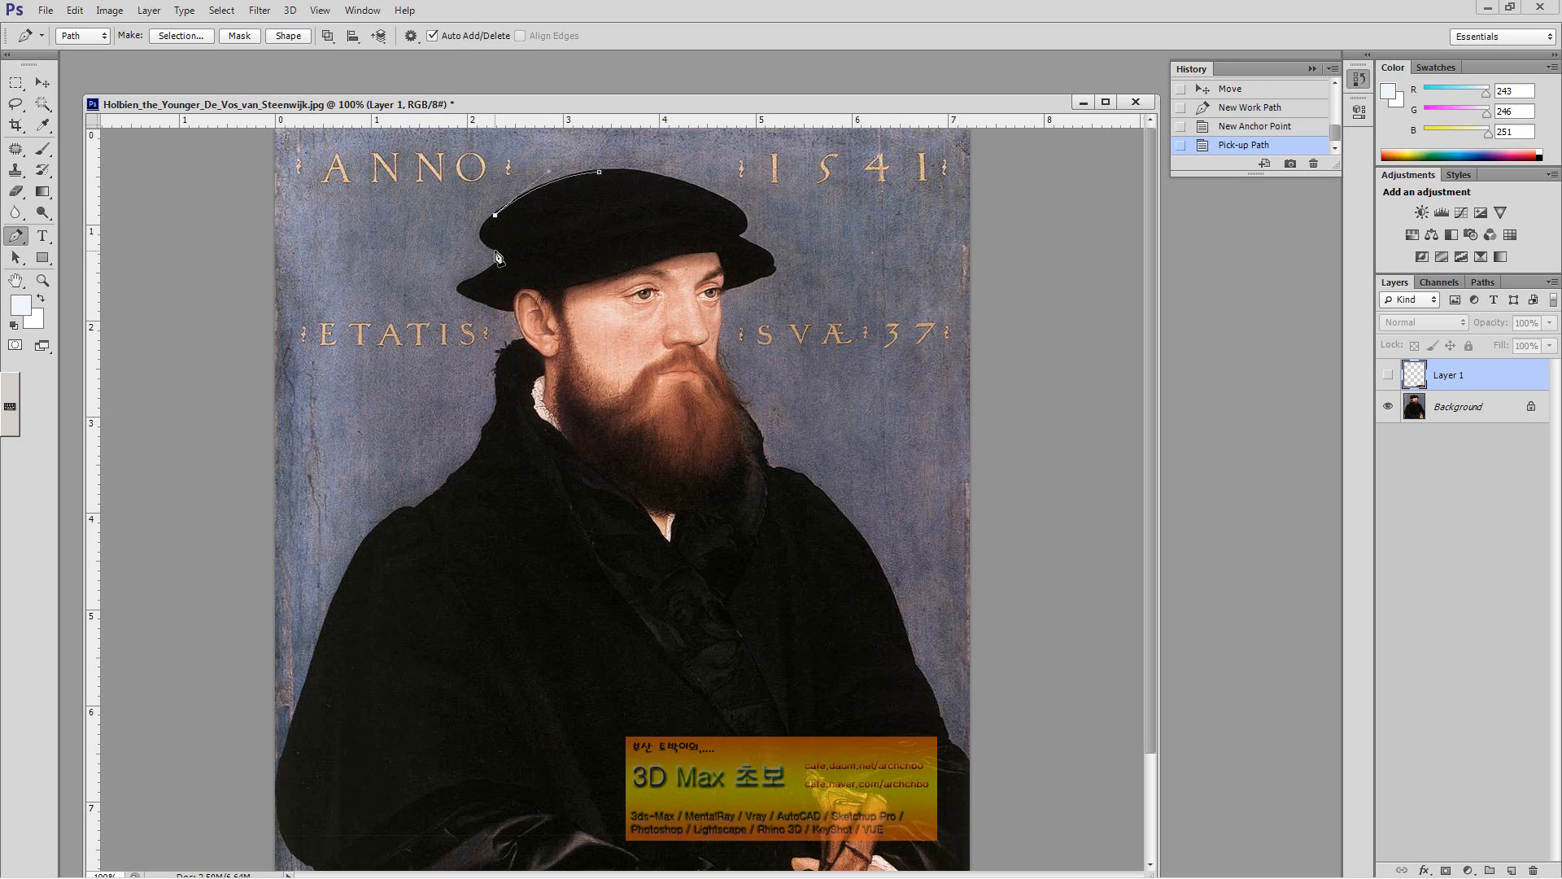
drag(495, 251, 527, 269)
click(498, 253)
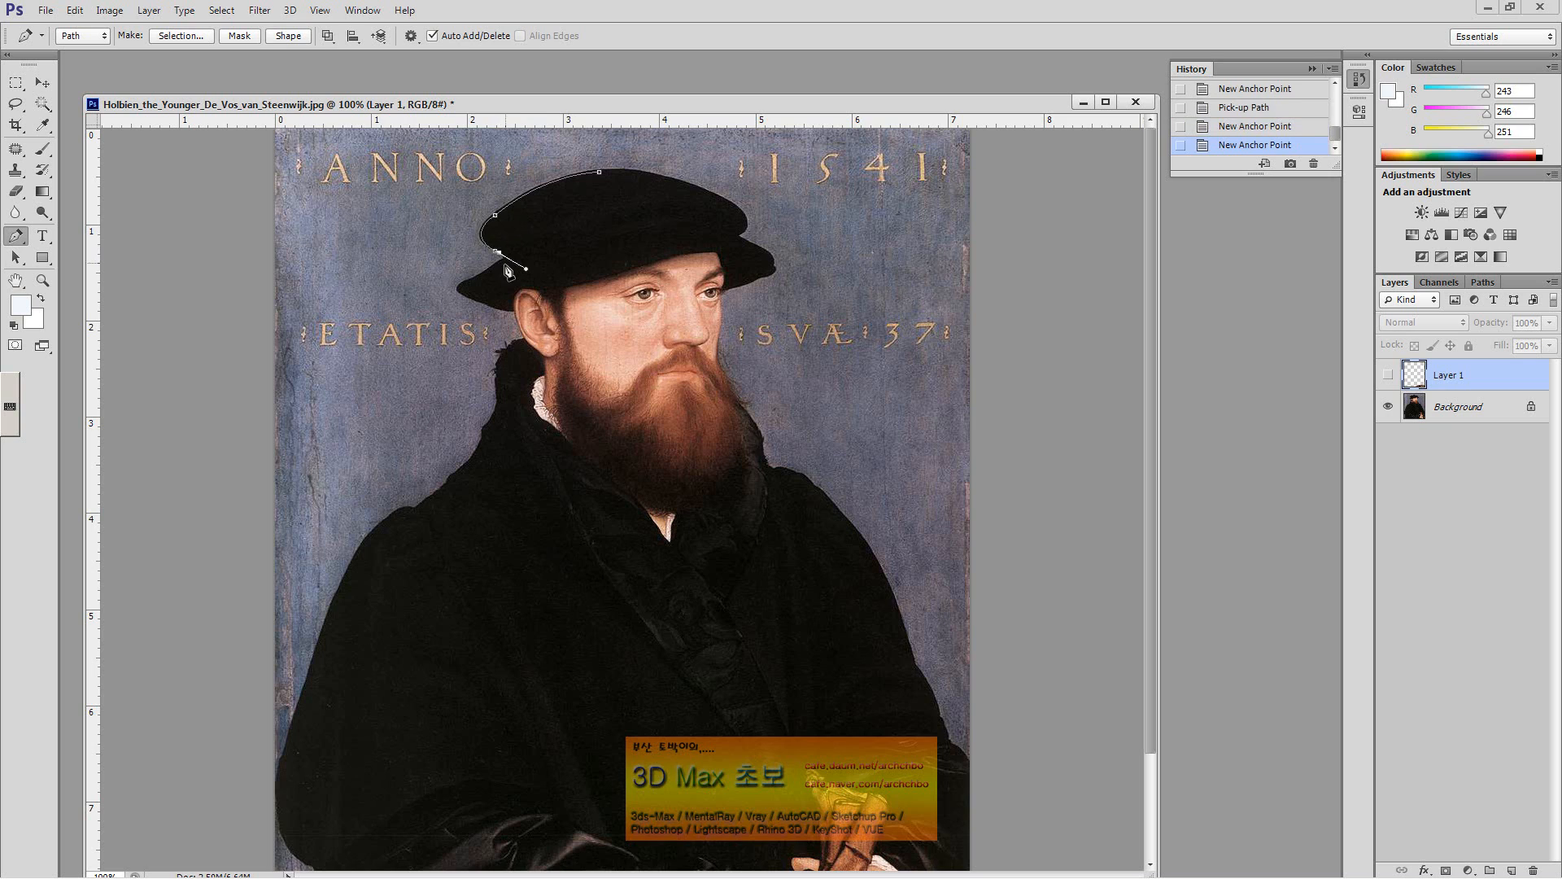
Step: Continue the path around the left tip of the hat brim, ending on the brim's underside with a corner anchor
drag(496, 266, 474, 280)
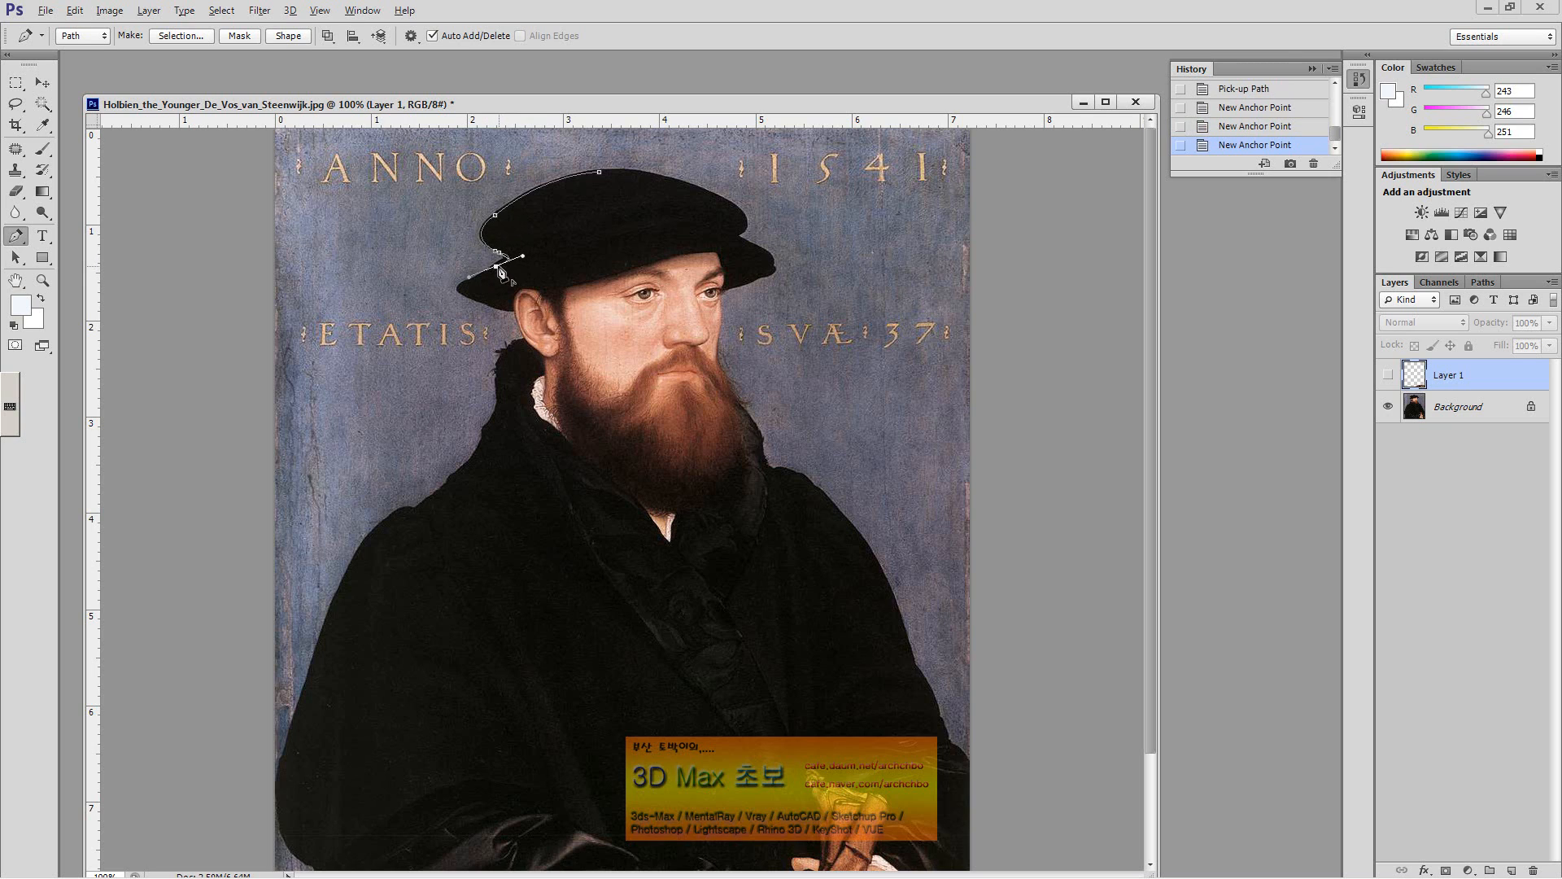
alt+click(496, 266)
mouse_move(473, 281)
mouse_down()
mouse_move(454, 294)
mouse_move(477, 303)
mouse_up()
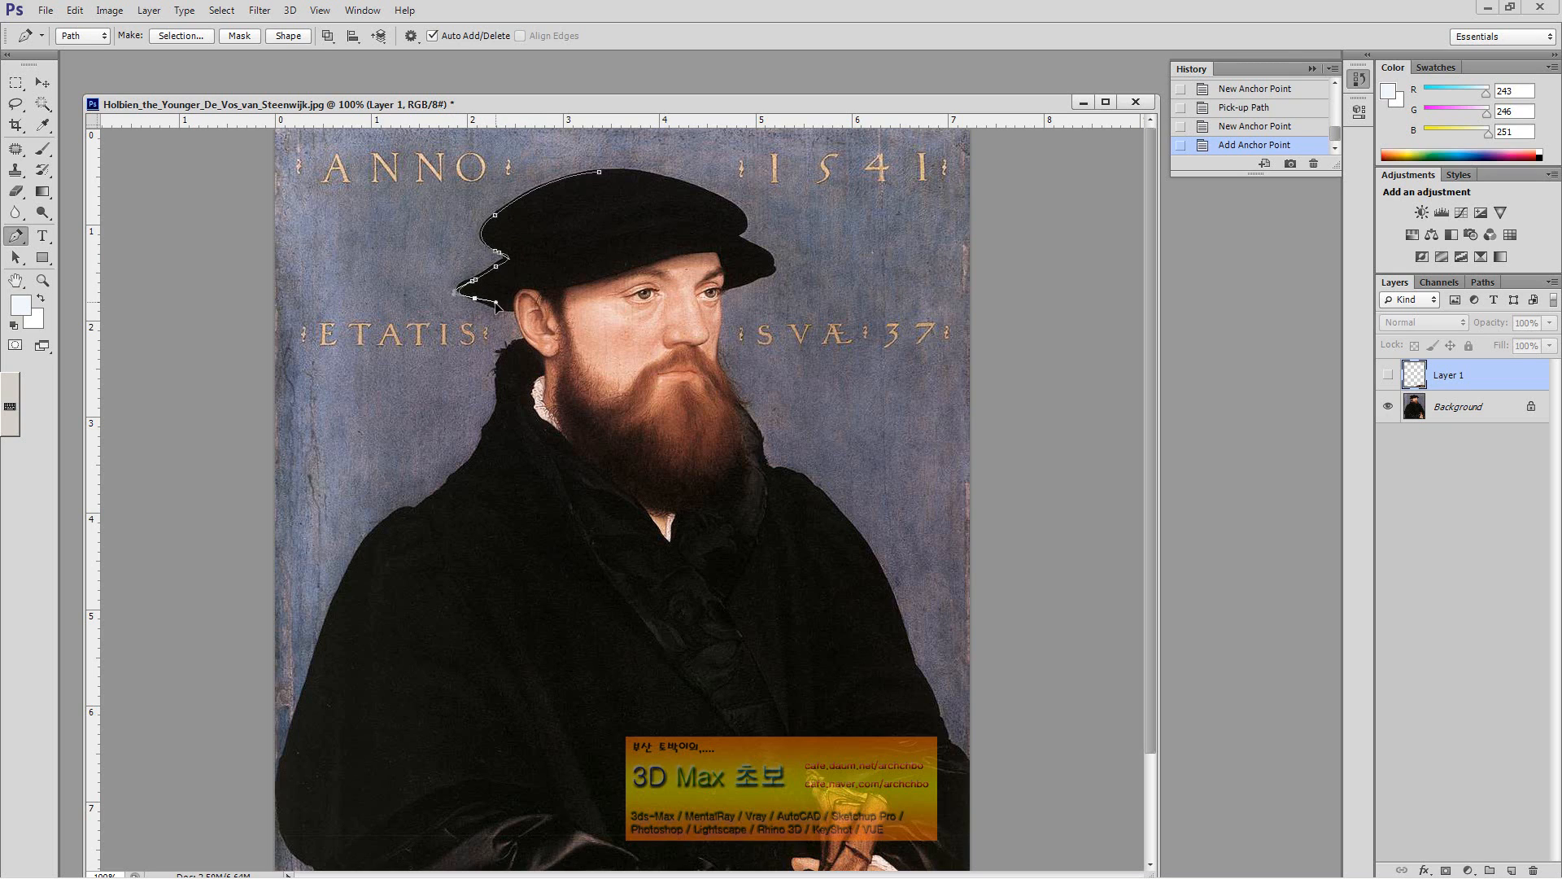
click(497, 307)
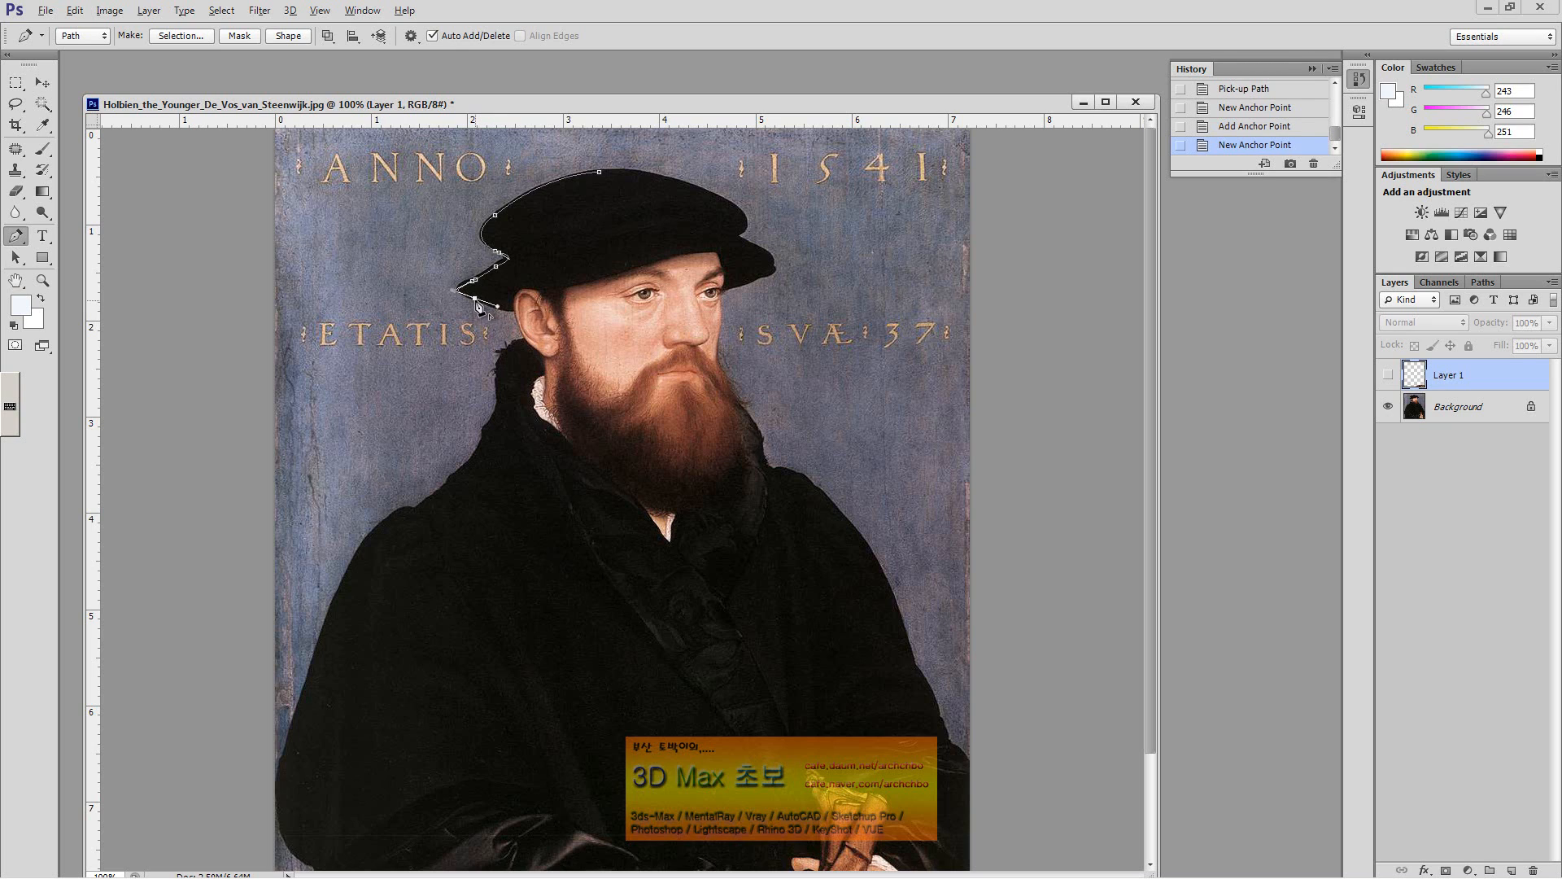
click(475, 299)
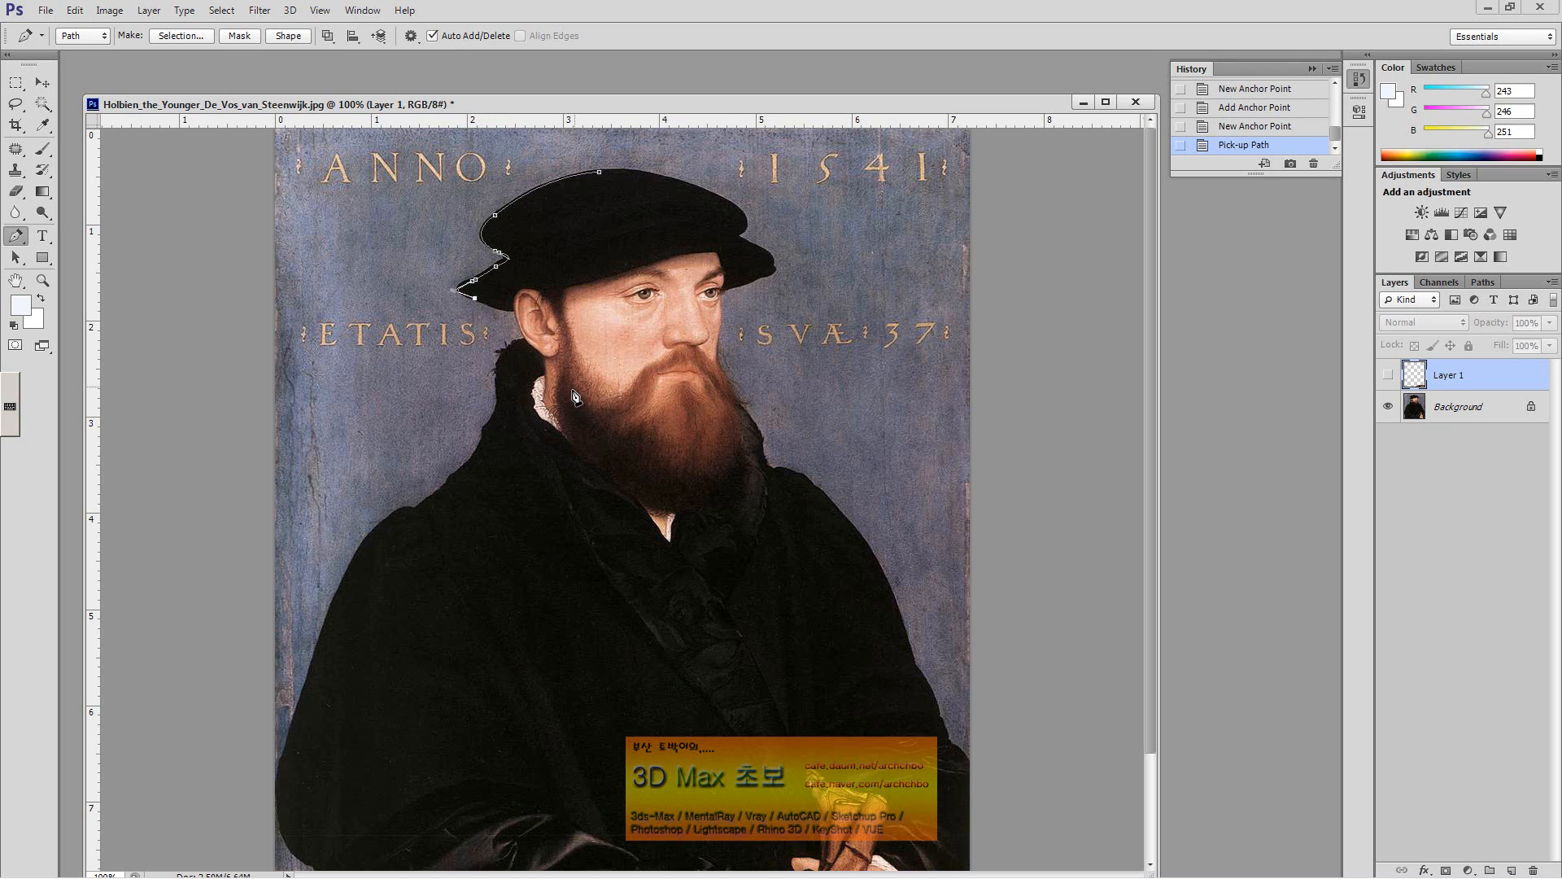
Step: Extend the path past the ear and around the back of the fur collar
click(515, 310)
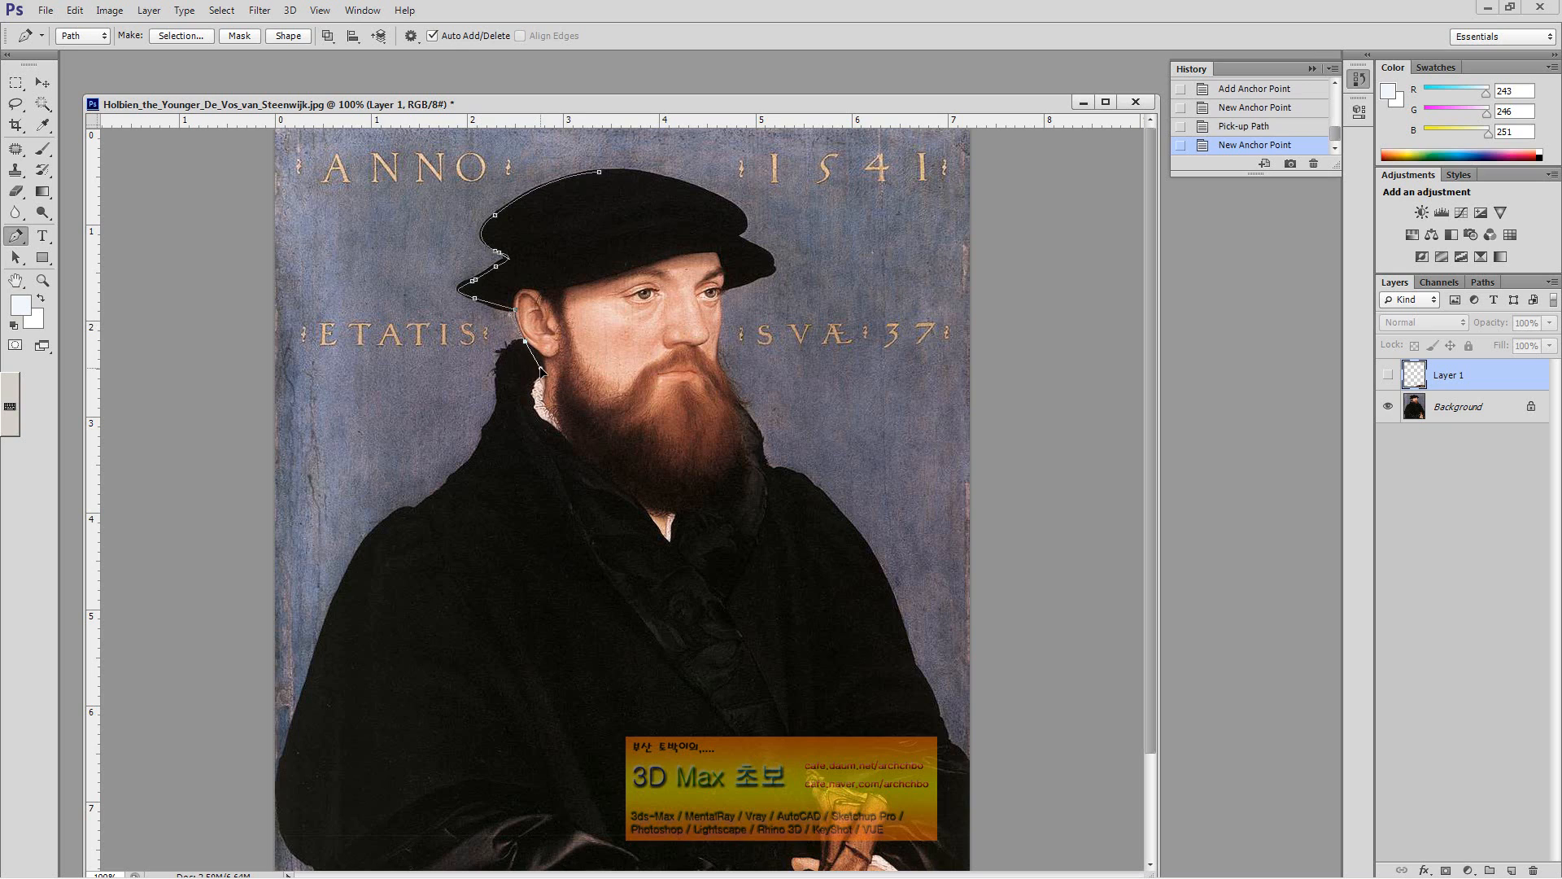
click(541, 367)
click(525, 341)
drag(499, 377, 506, 422)
click(501, 380)
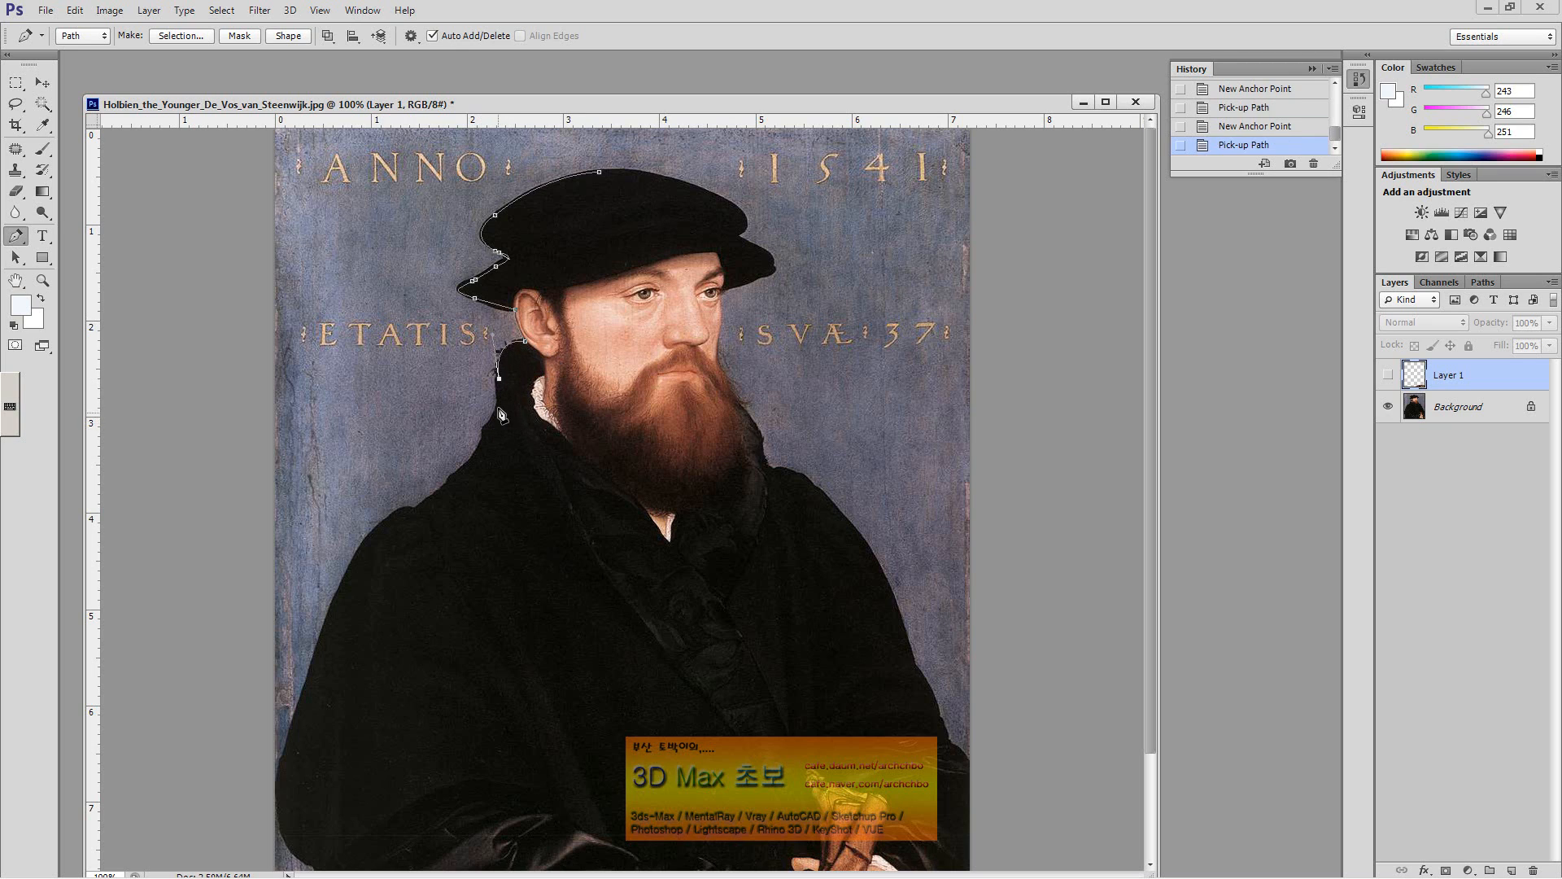
click(498, 399)
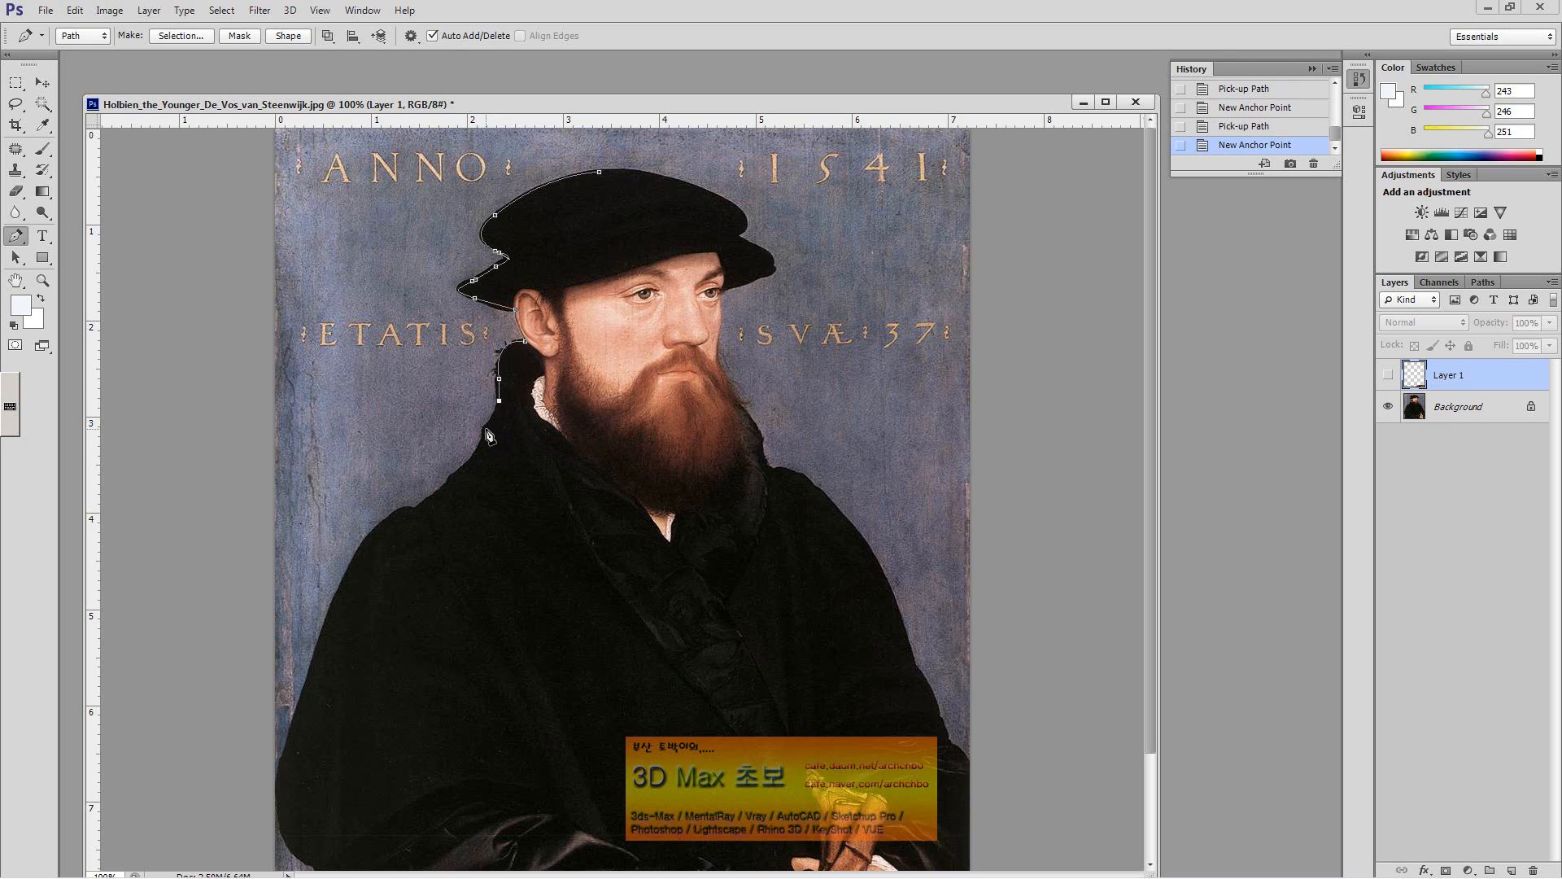
Step: Trace the coat from the lower collar along the left shoulder to the upper arm with straight and curved segments
click(485, 428)
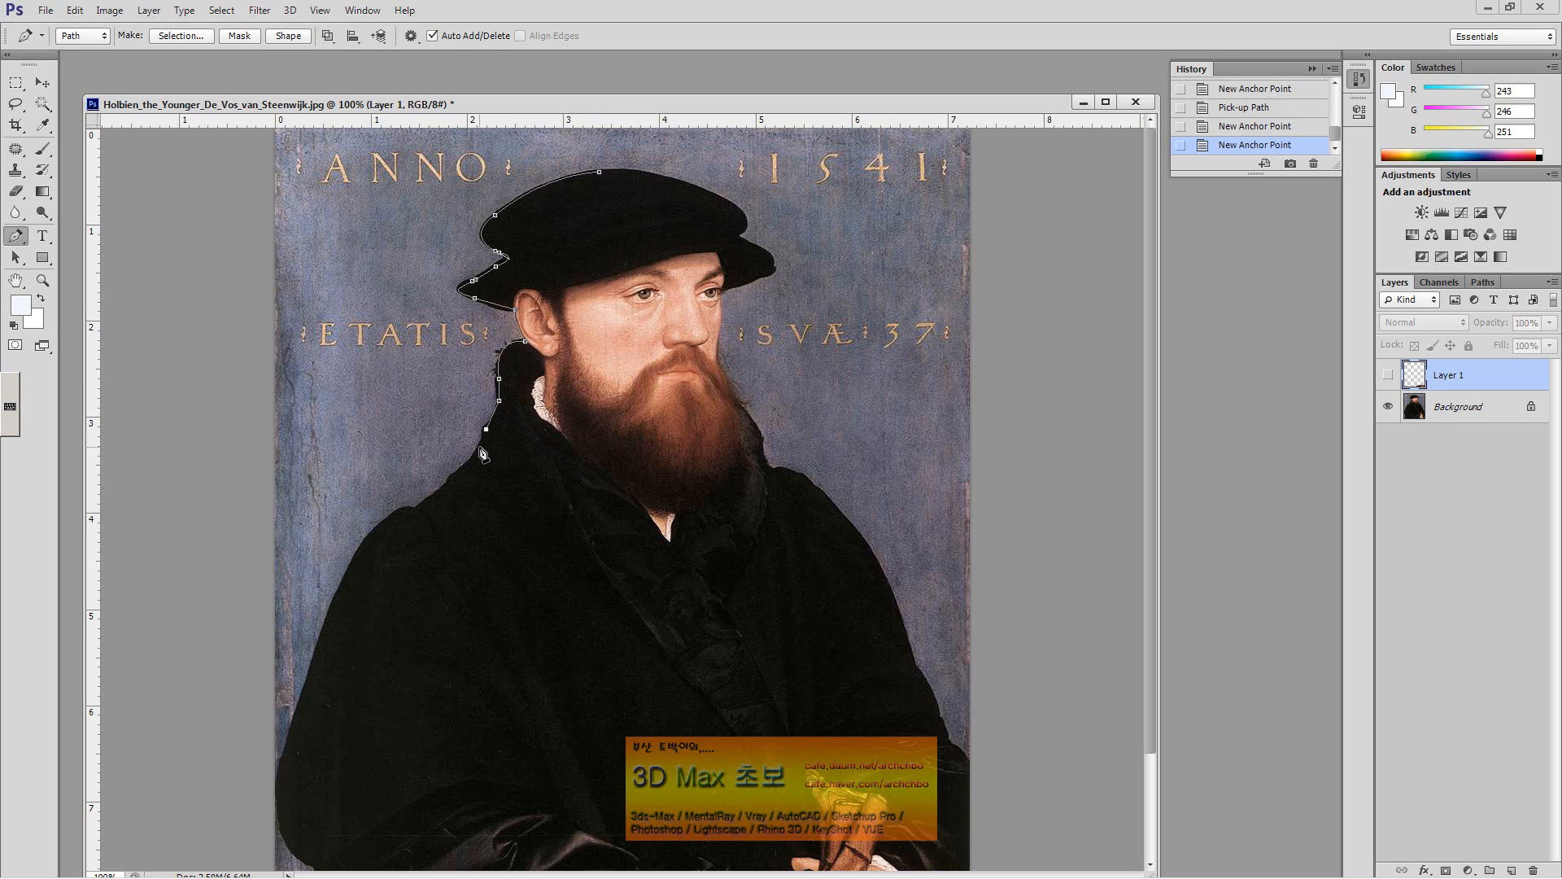
click(479, 447)
click(453, 475)
click(417, 506)
drag(390, 521, 380, 530)
click(392, 520)
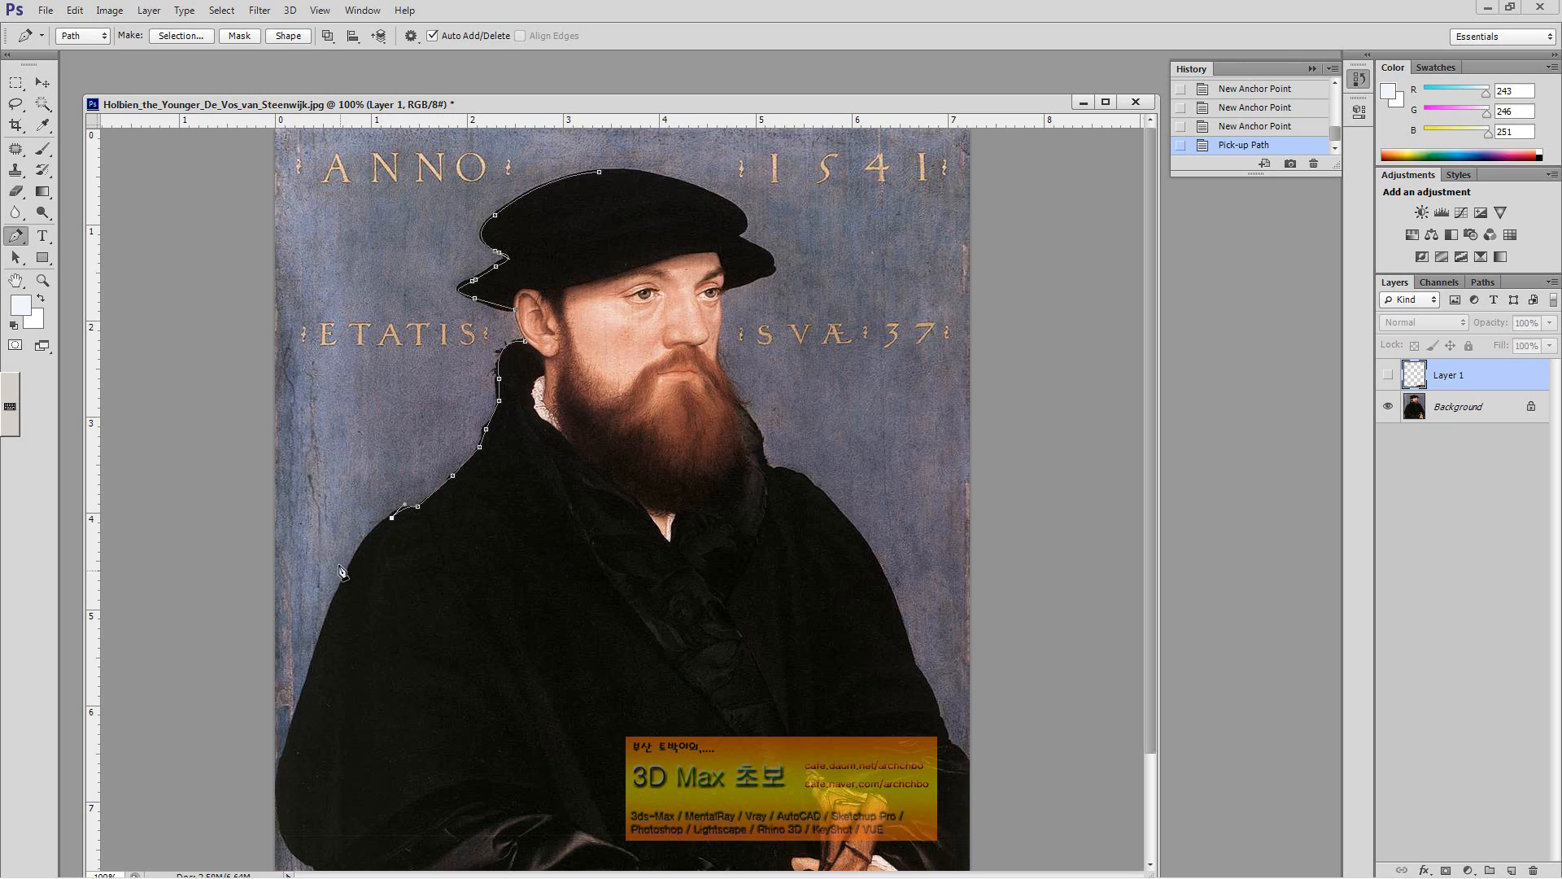
drag(359, 556, 349, 577)
click(359, 558)
Step: Trace the left sleeve's outer curve down to the image's bottom edge and run the path straight across to the right corner
scroll(318, 737, down, 3)
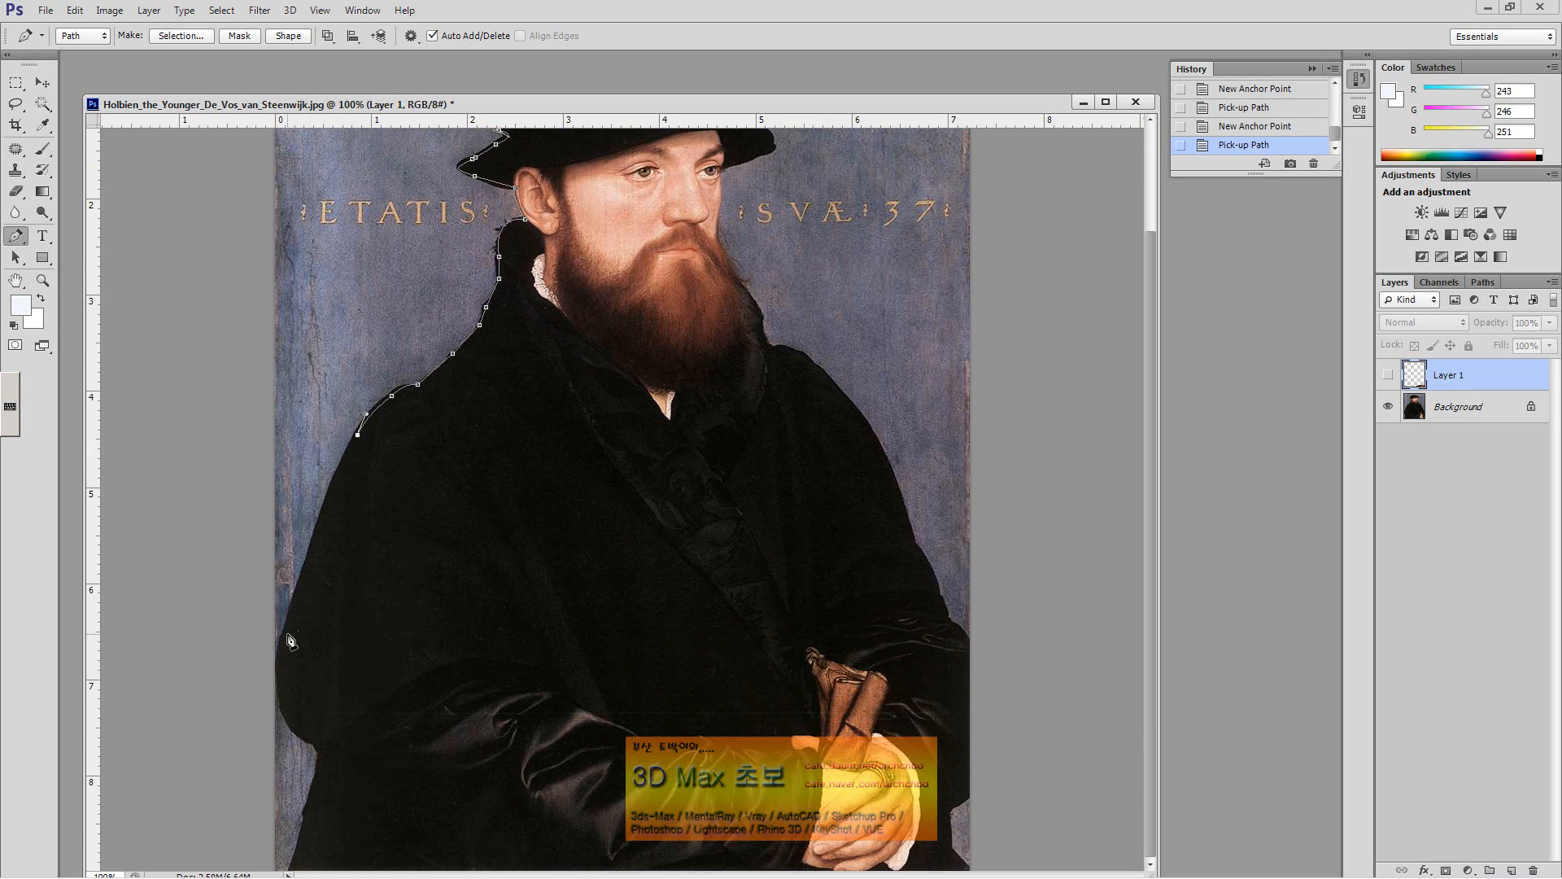
drag(288, 633, 334, 785)
click(288, 633)
click(316, 745)
click(320, 758)
click(302, 832)
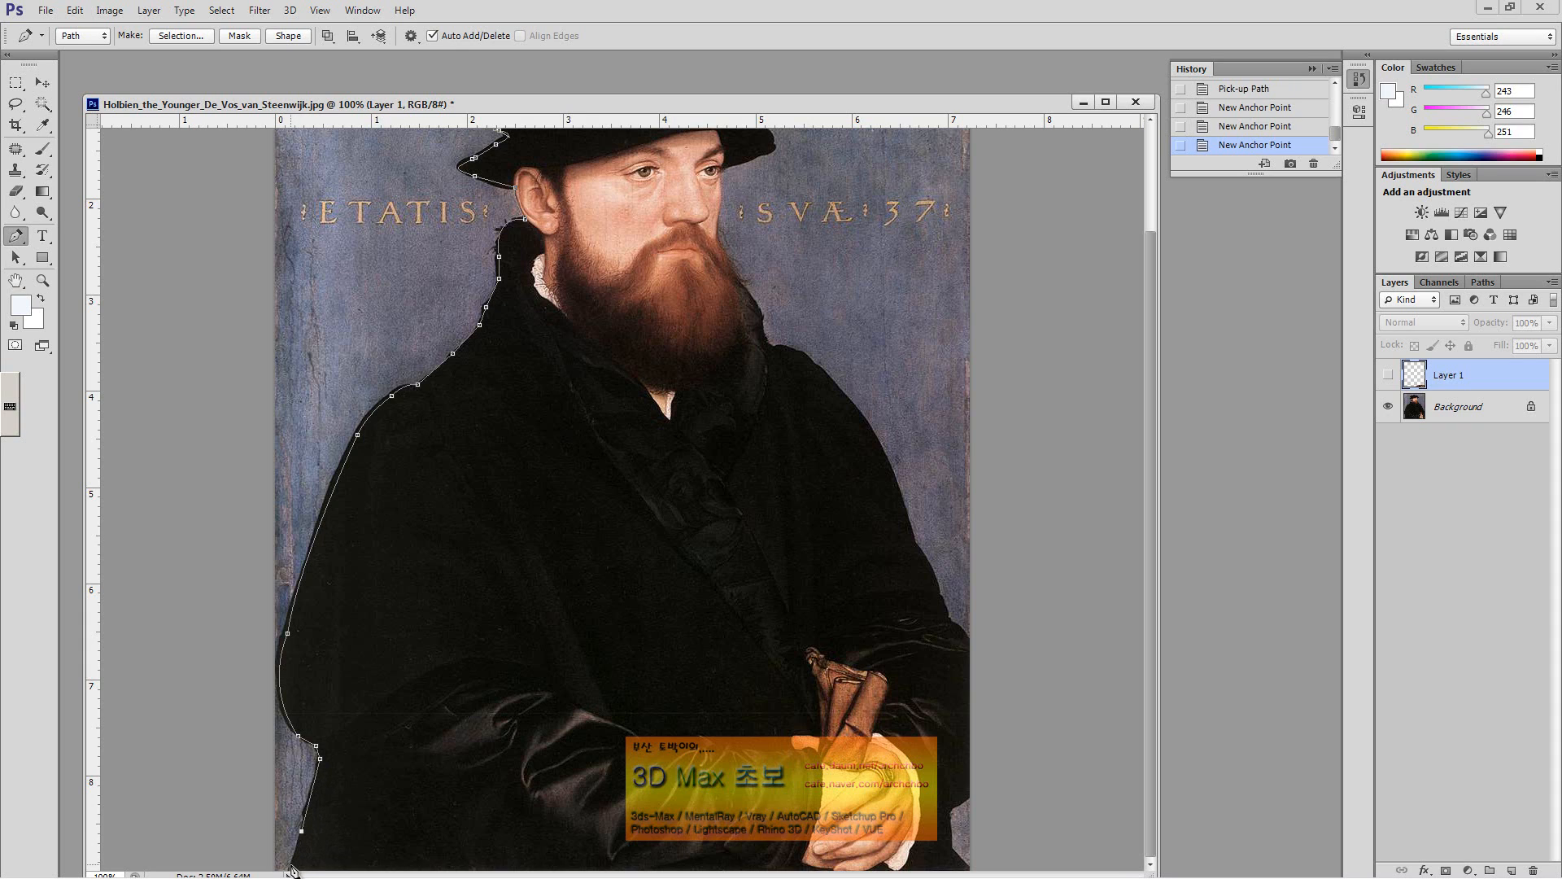
click(291, 865)
click(967, 867)
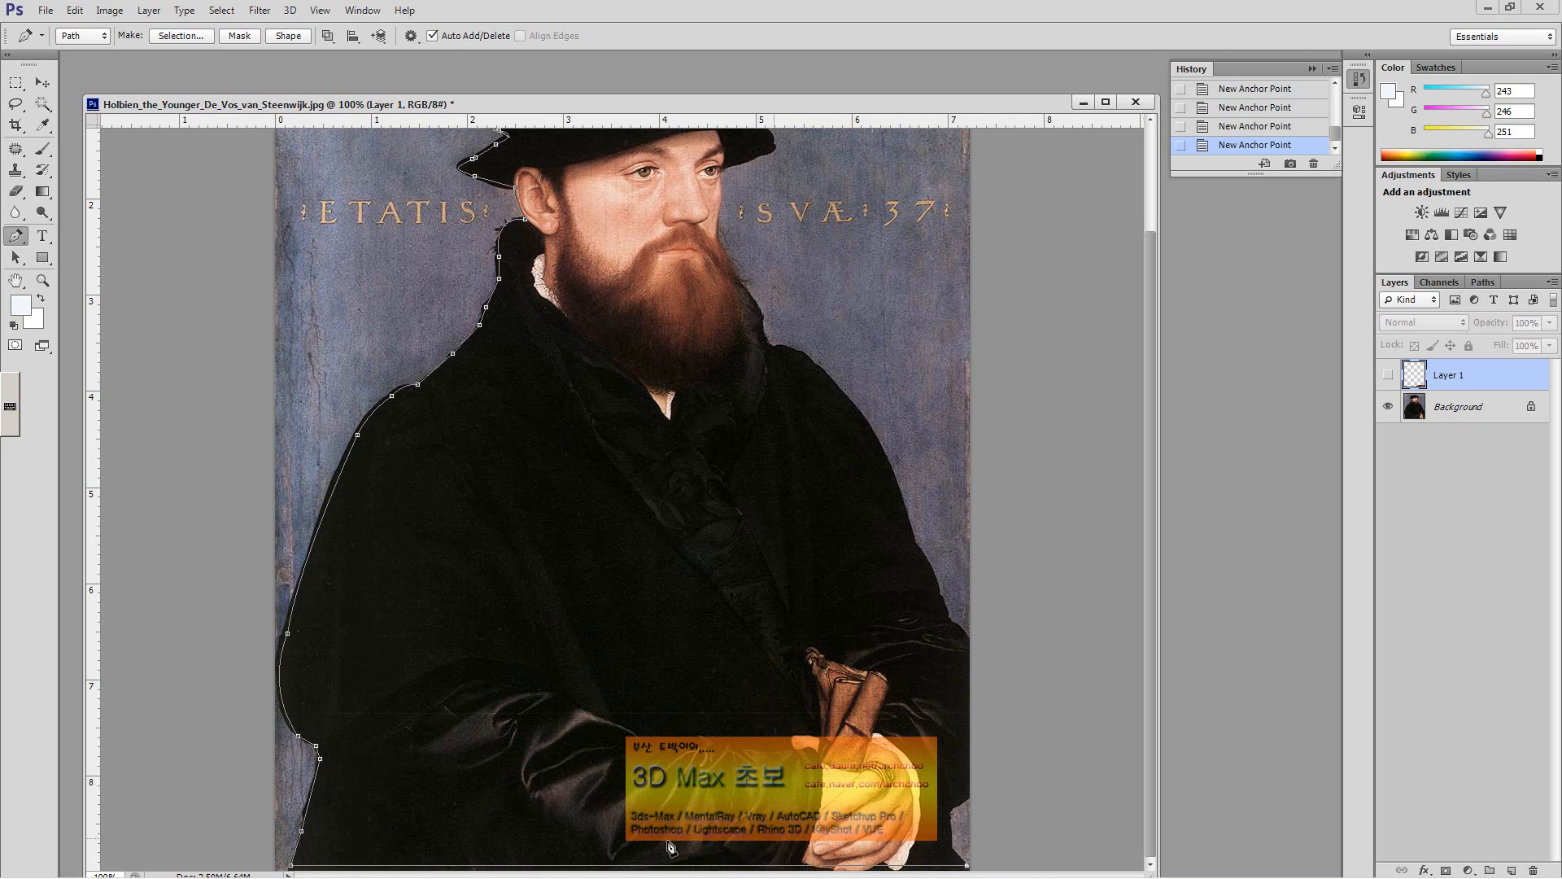
Step: Continue the path up the image's right edge and along the outer edge of the man's right-hand sleeve
click(948, 814)
click(968, 798)
click(968, 640)
click(950, 622)
click(938, 592)
click(916, 544)
click(916, 545)
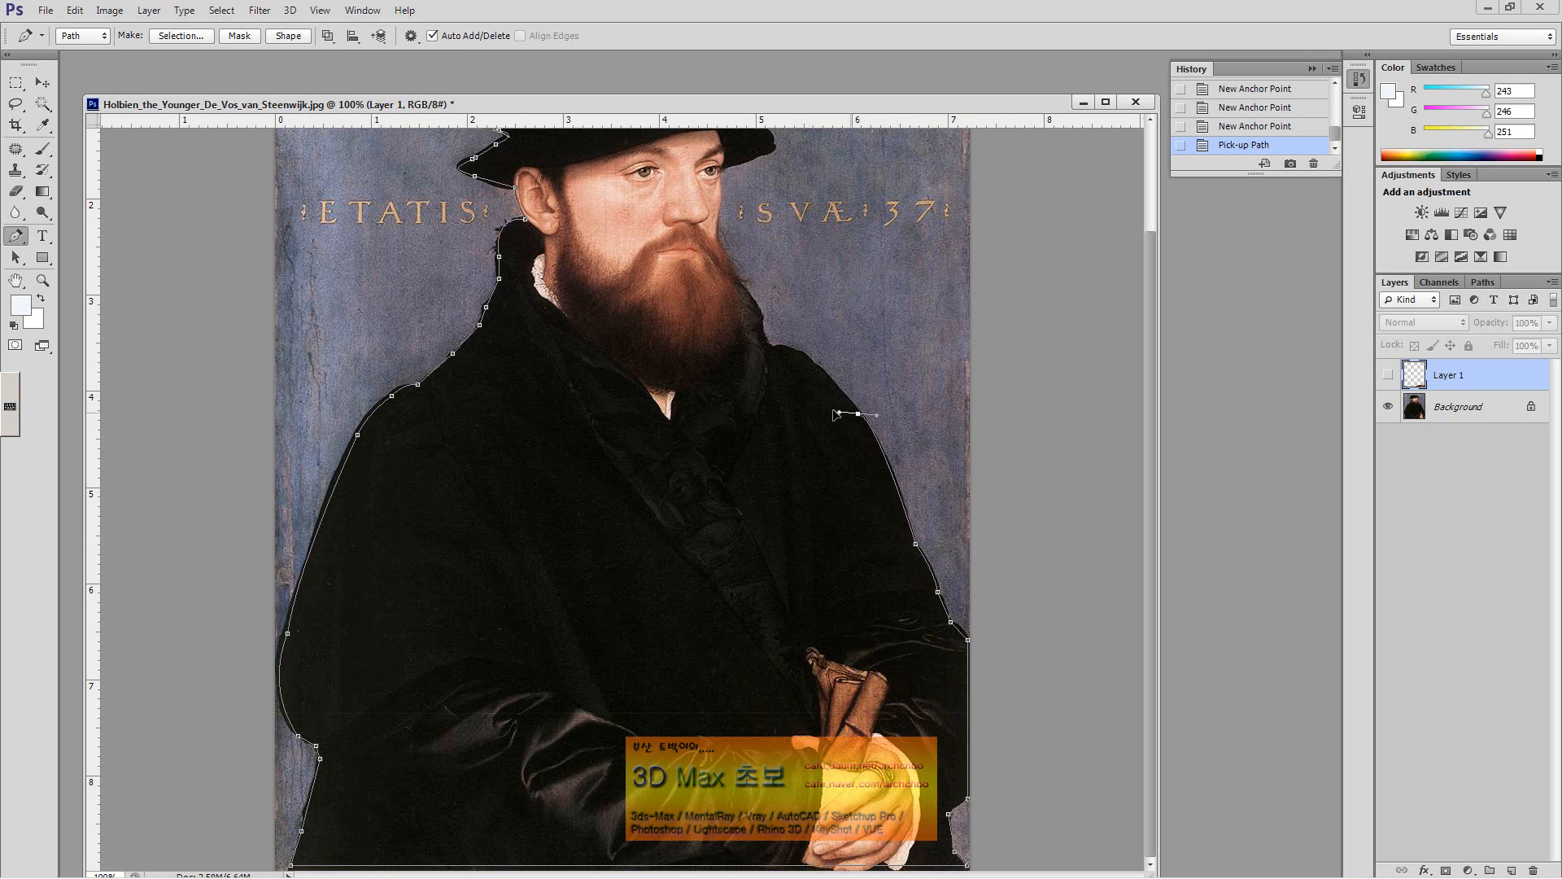
Step: Trace the right-hand shoulder with a curved segment and carry the path up to the collar beside the beard
drag(858, 413, 826, 360)
click(858, 414)
click(793, 352)
click(772, 345)
drag(763, 318, 774, 308)
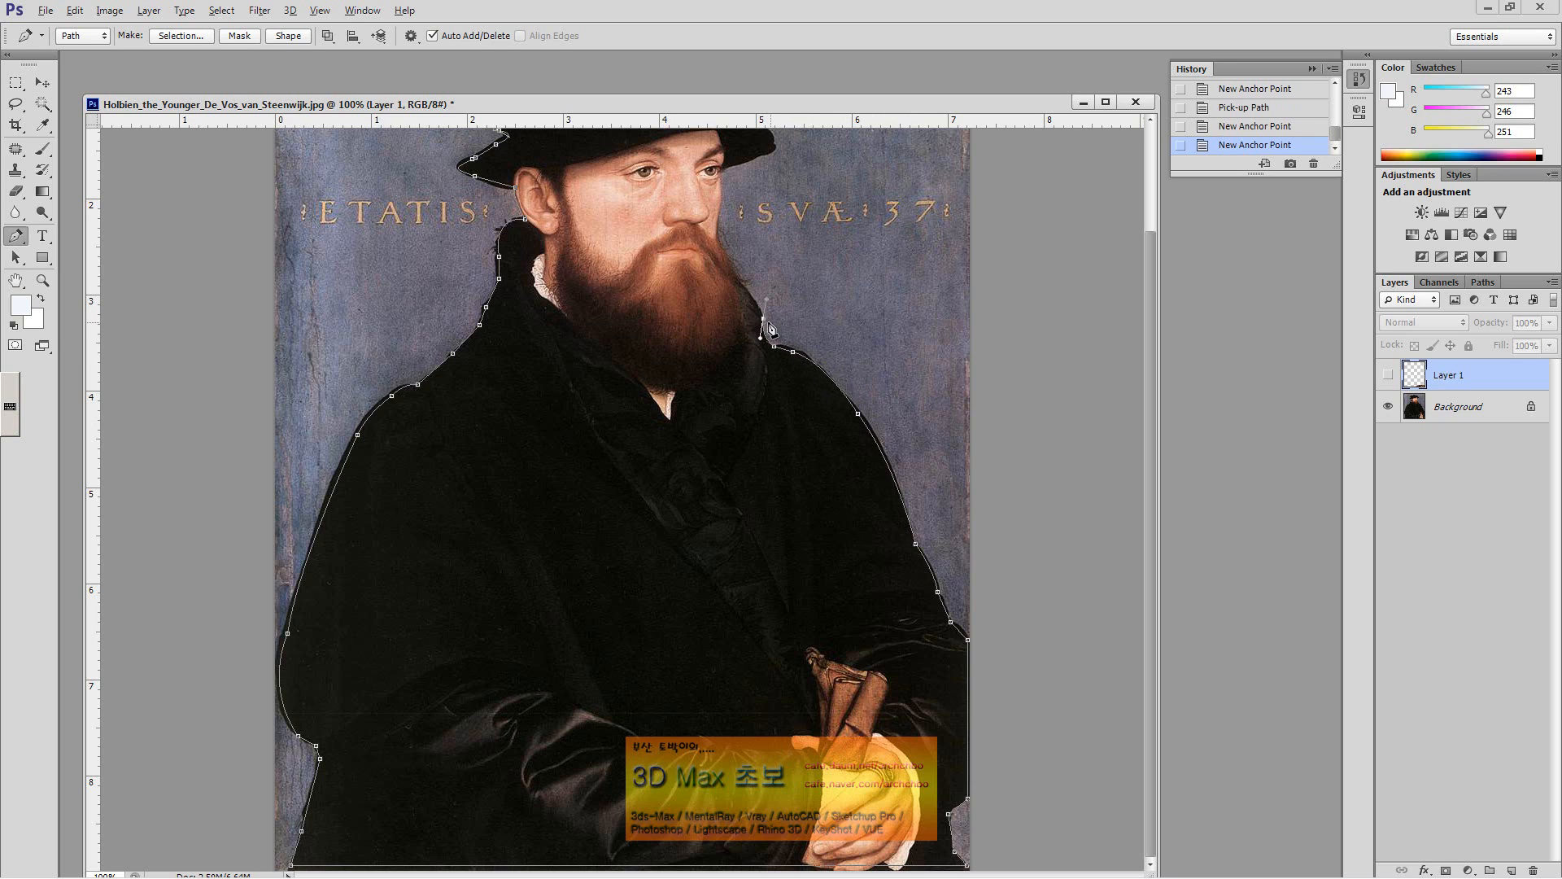
click(763, 318)
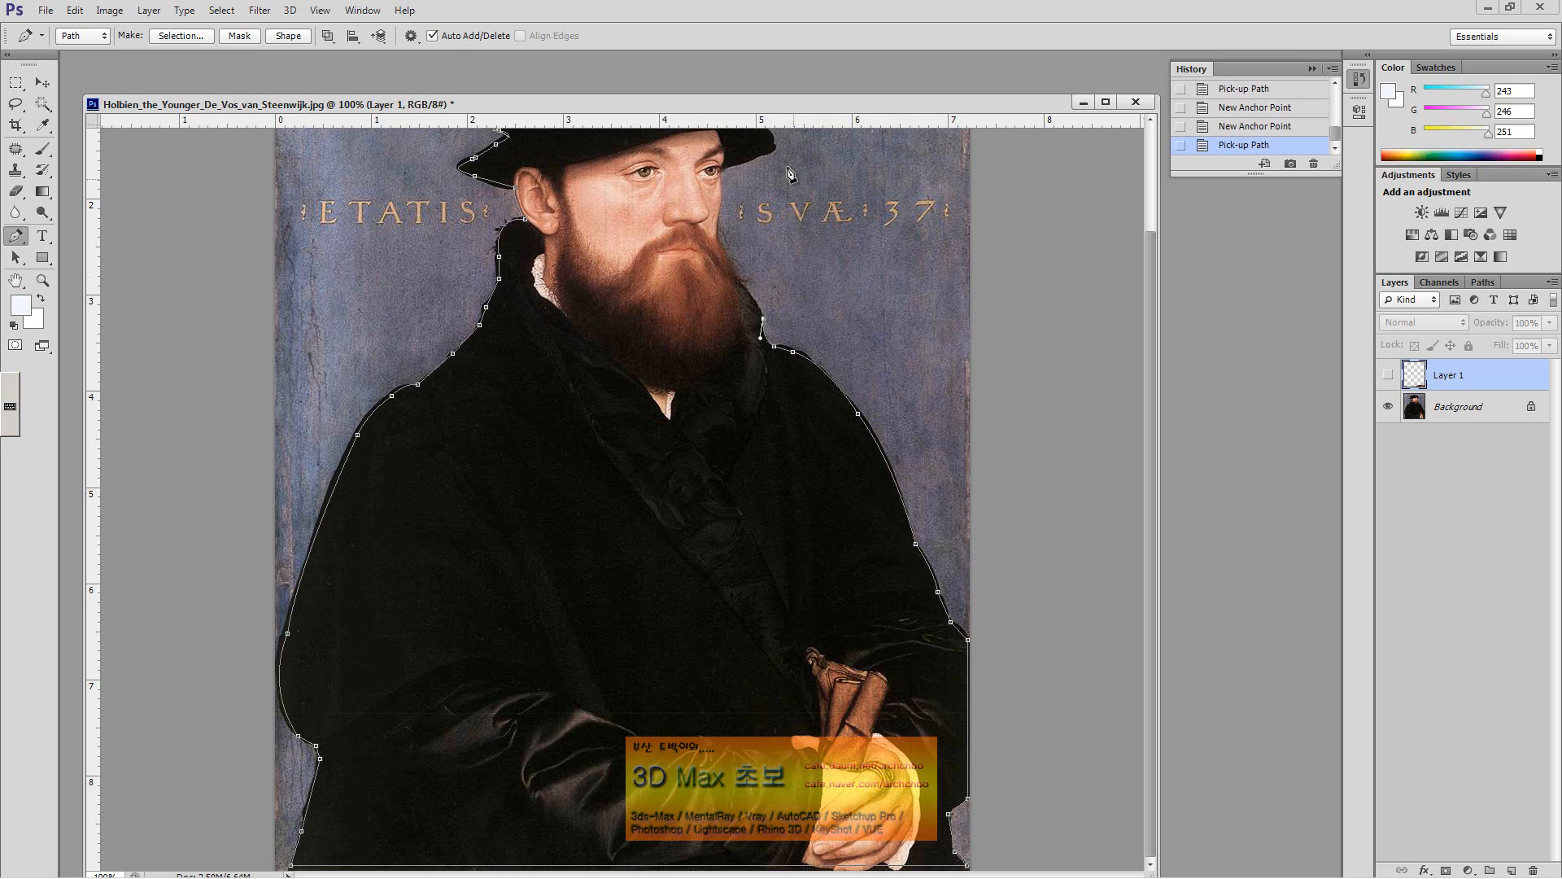
Step: Trace the path up the beard and the face's right edge to the right tip of the hat brim
click(734, 282)
click(716, 242)
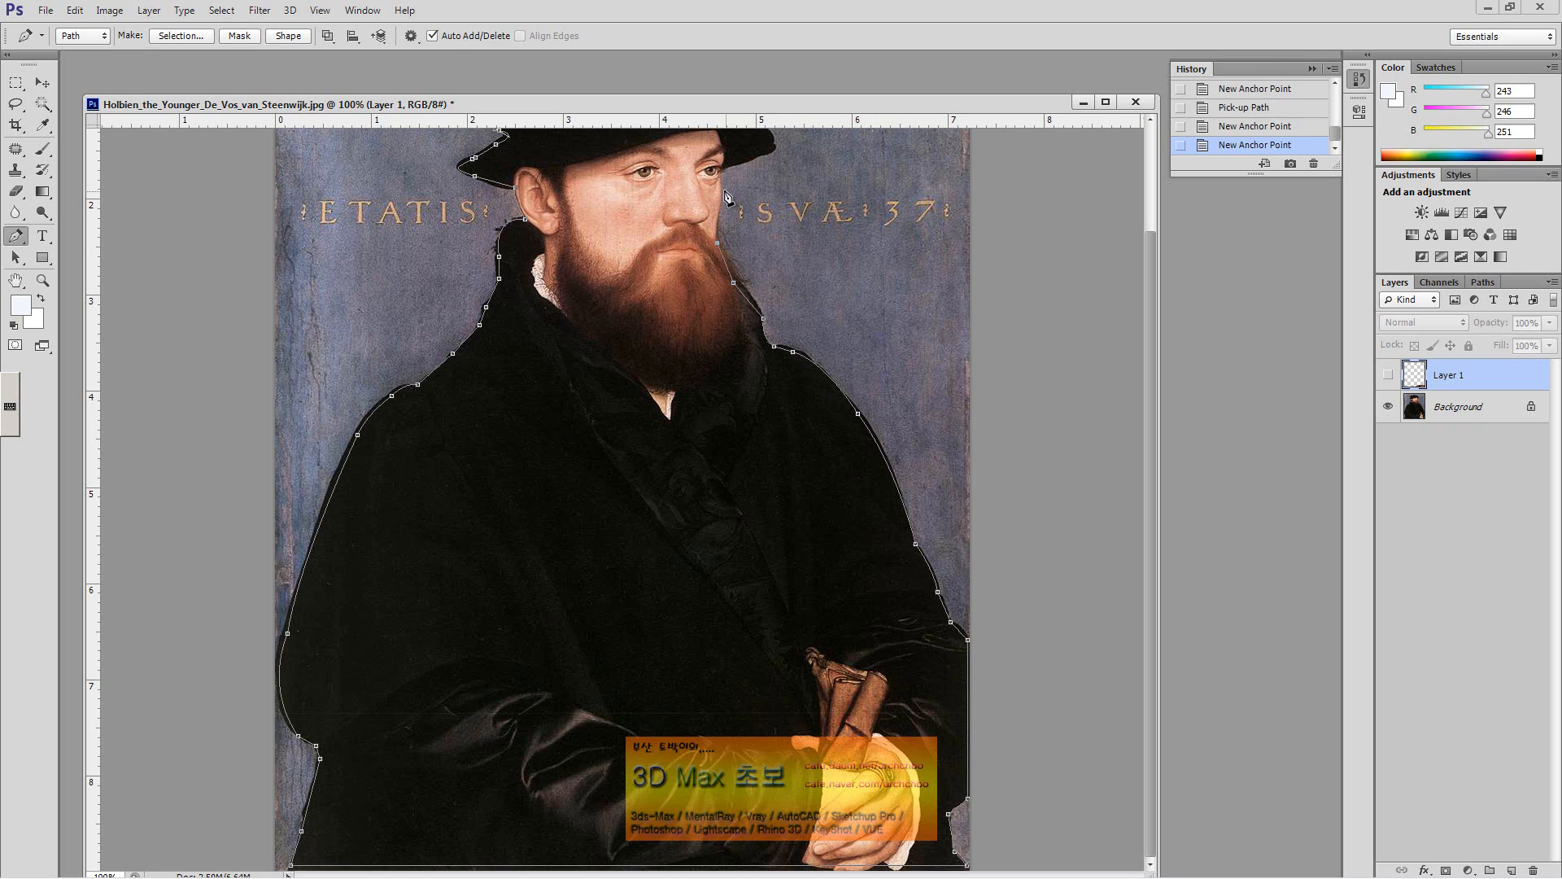
click(723, 202)
click(723, 167)
click(757, 157)
scroll(773, 156, up, 3)
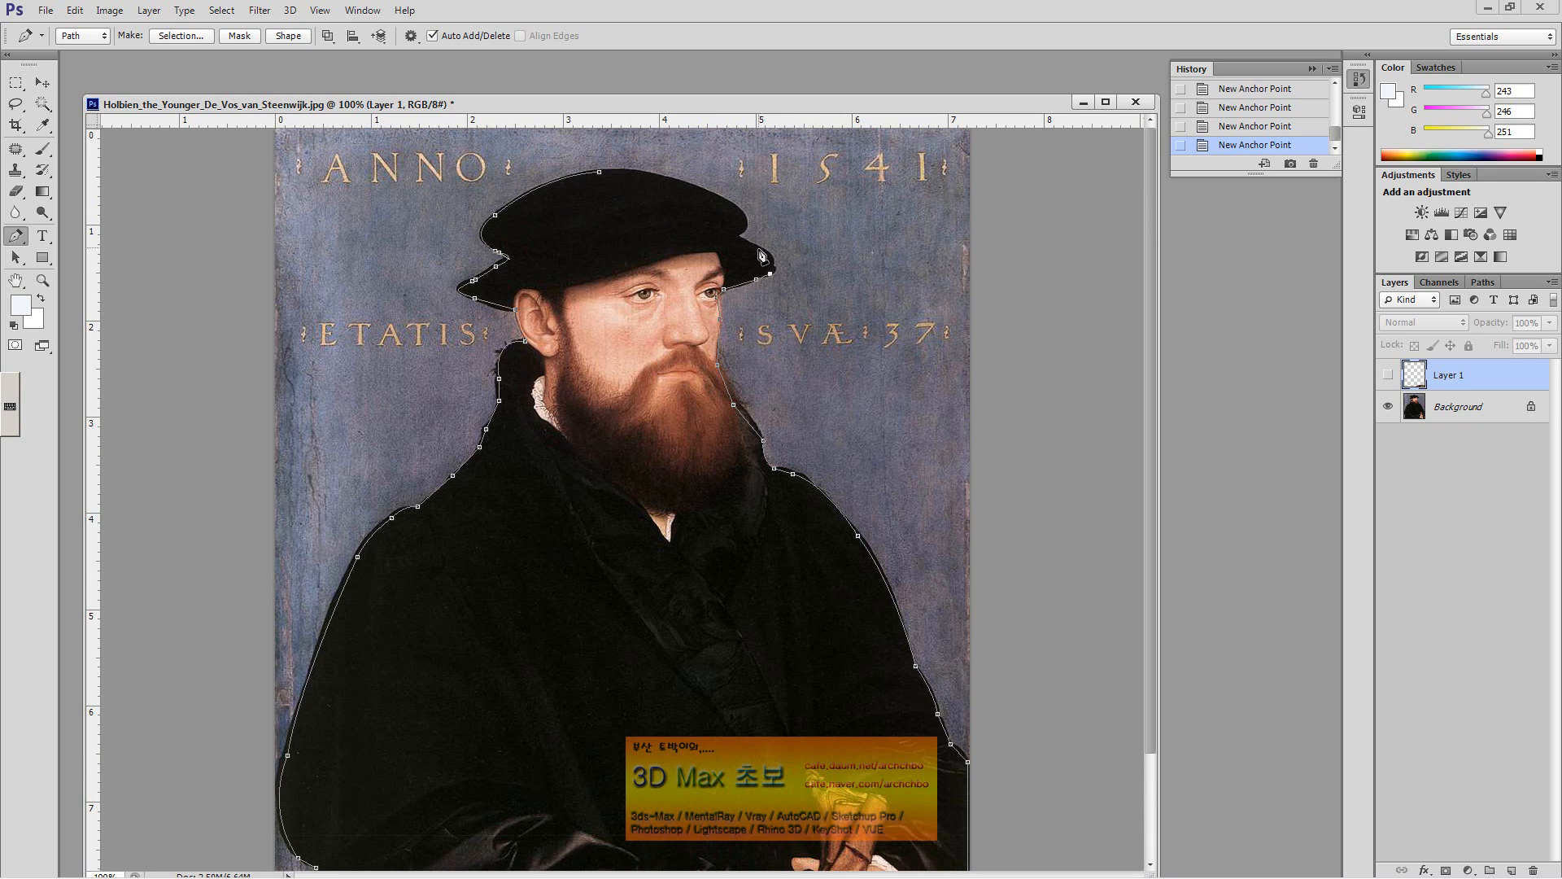
Step: Continue the path from the hat brim's right tip along its upper edge and up the right side of the crown
drag(762, 250, 742, 233)
click(763, 252)
click(740, 238)
mouse_move(734, 209)
mouse_down()
mouse_move(714, 206)
mouse_move(734, 213)
mouse_up()
click(734, 211)
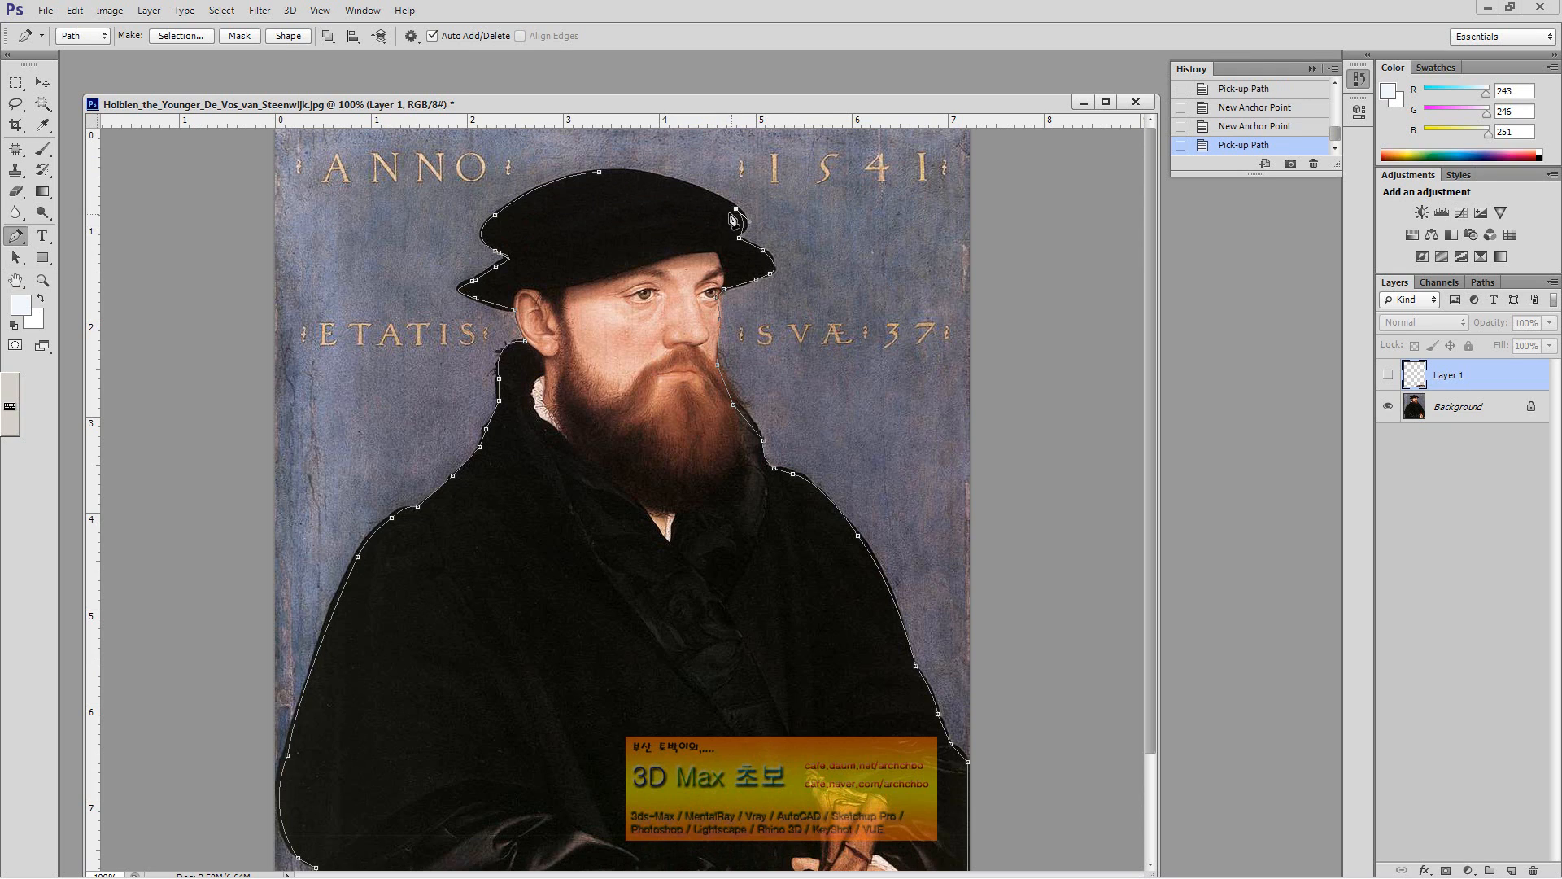
Step: Trace the curved top of the hat crown and close the path at its starting anchor point
click(670, 179)
mouse_move(670, 186)
mouse_down()
mouse_move(724, 203)
mouse_move(674, 189)
mouse_up()
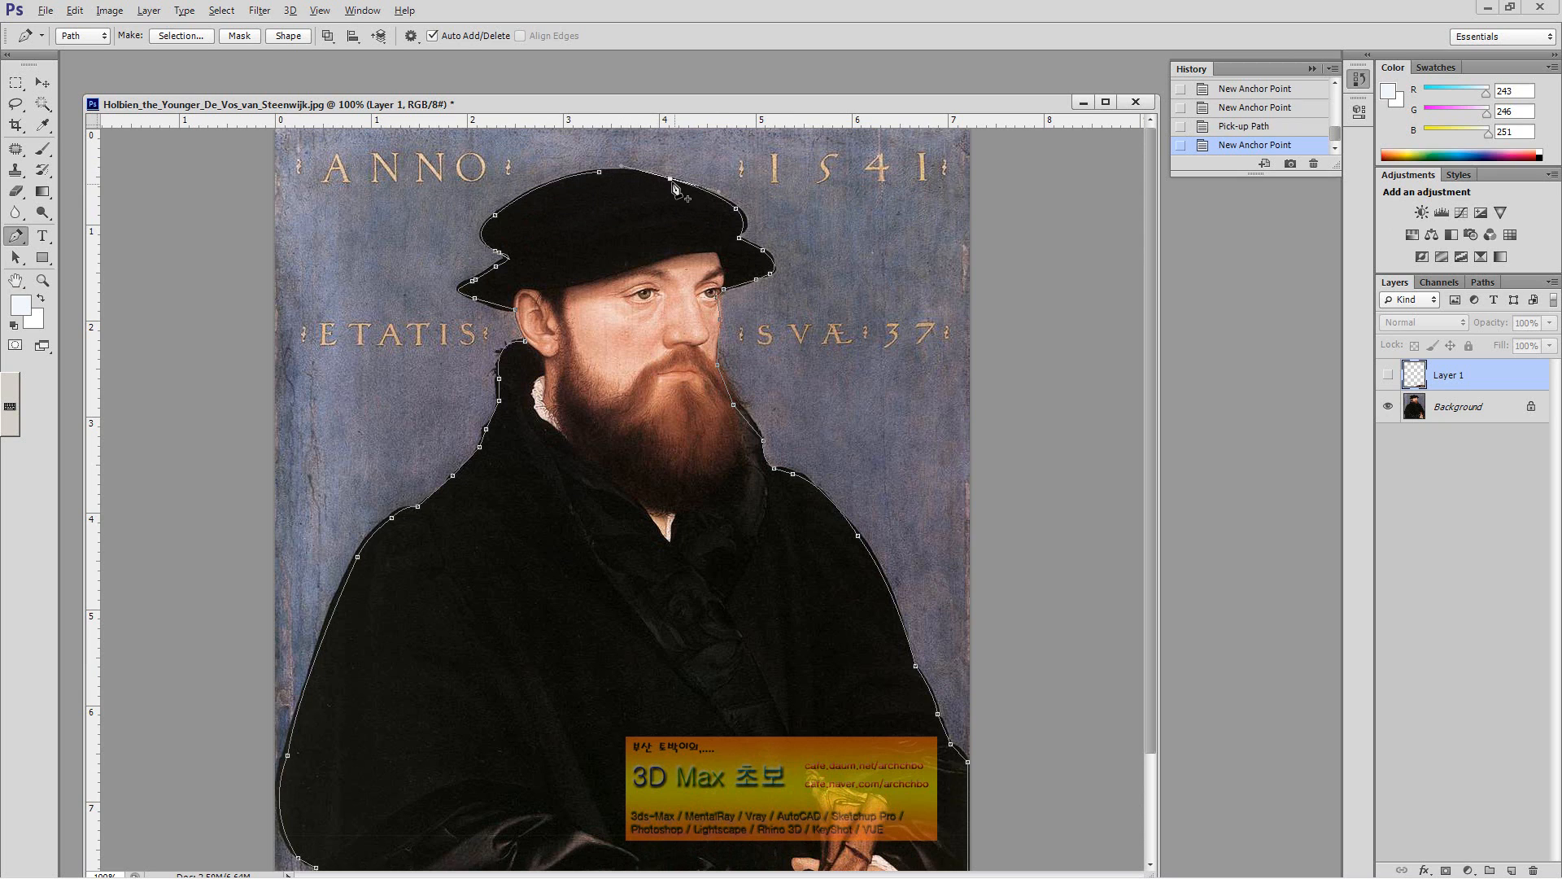
click(670, 181)
click(601, 174)
click(614, 193)
click(602, 177)
scroll(693, 402, down, 3)
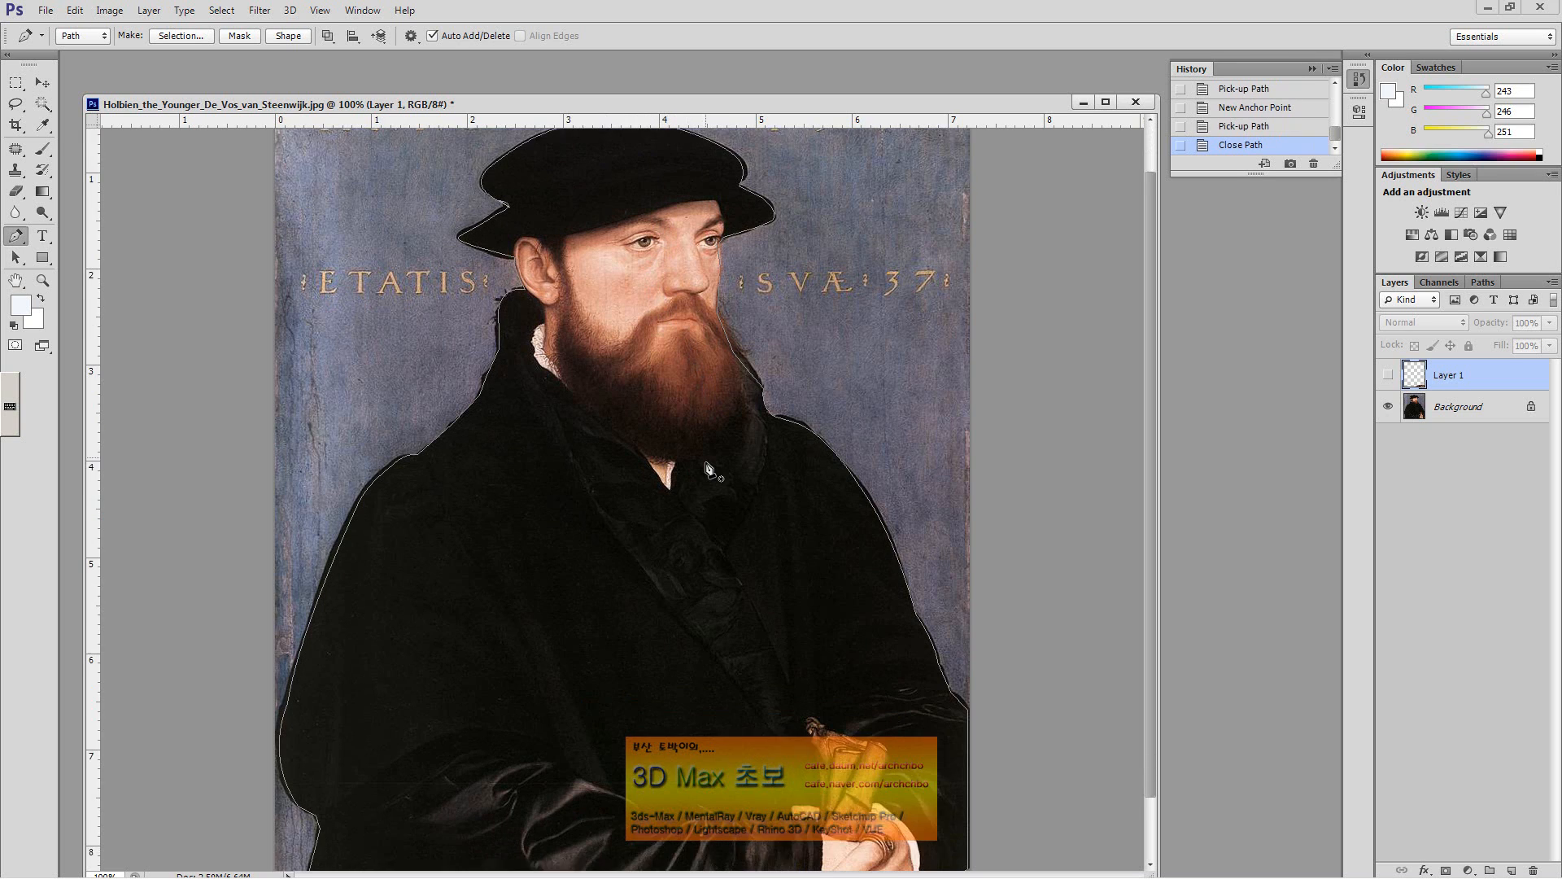
Step: Load the work path as a selection and copy the man from the Background layer onto a new layer
click(1475, 282)
ctrl+click(1390, 306)
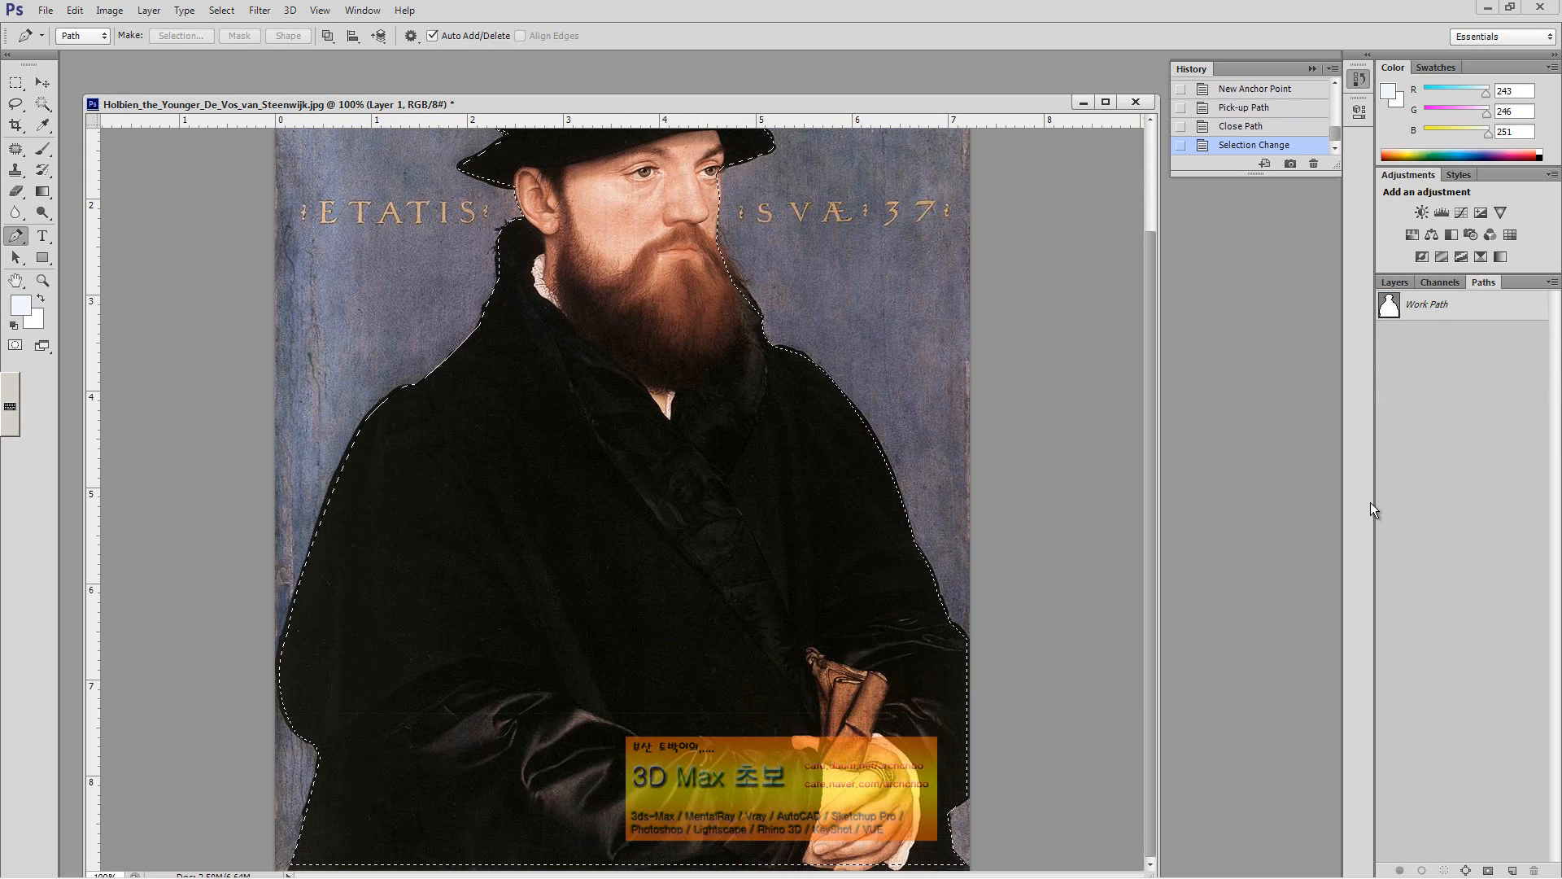
click(1394, 282)
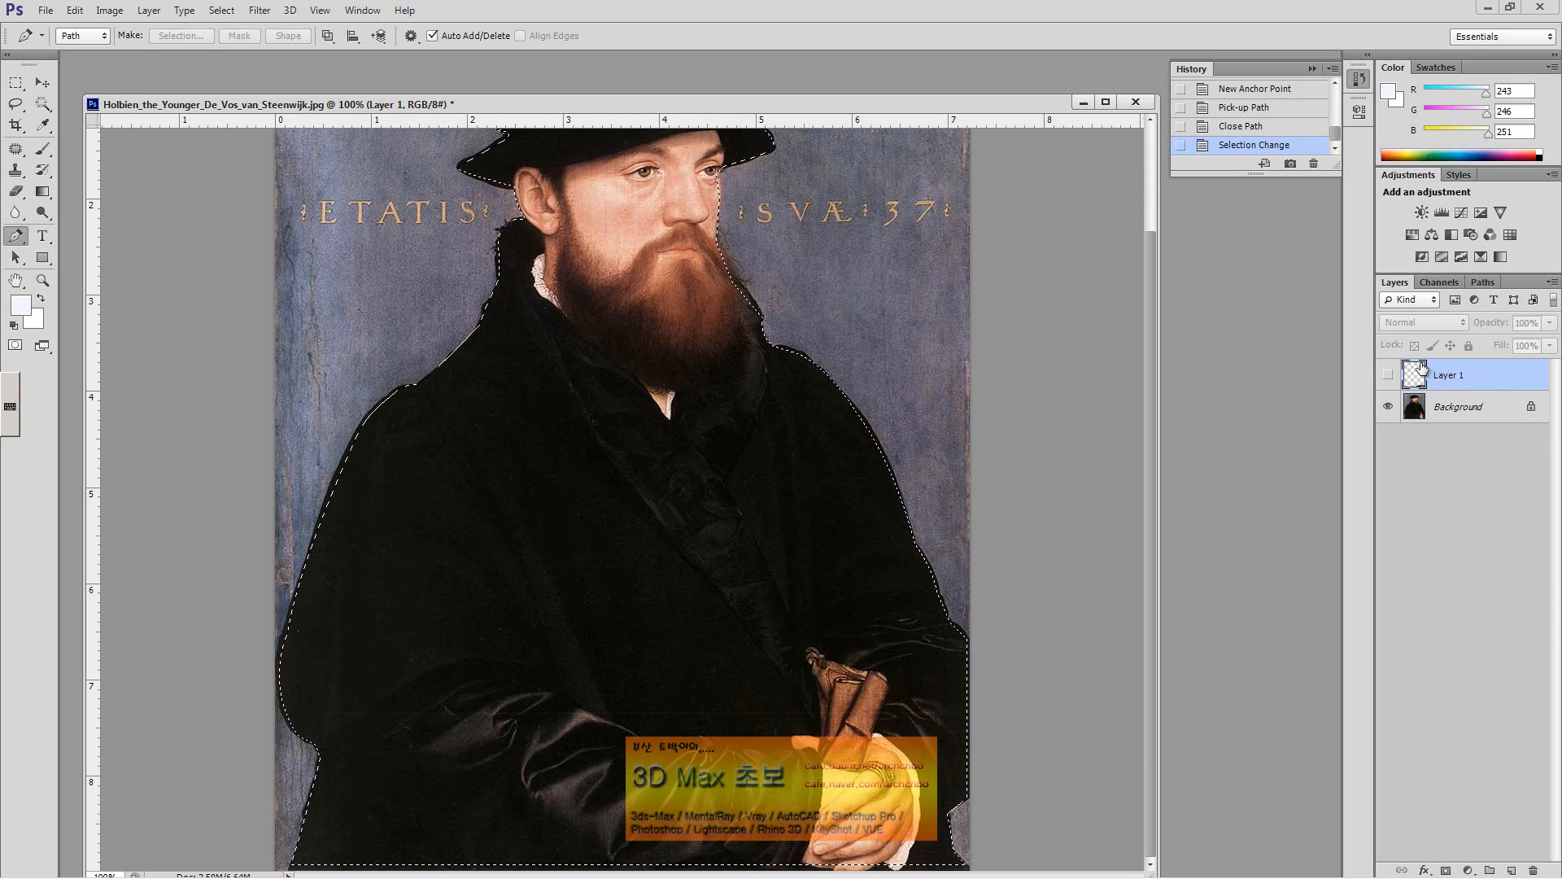
click(1446, 415)
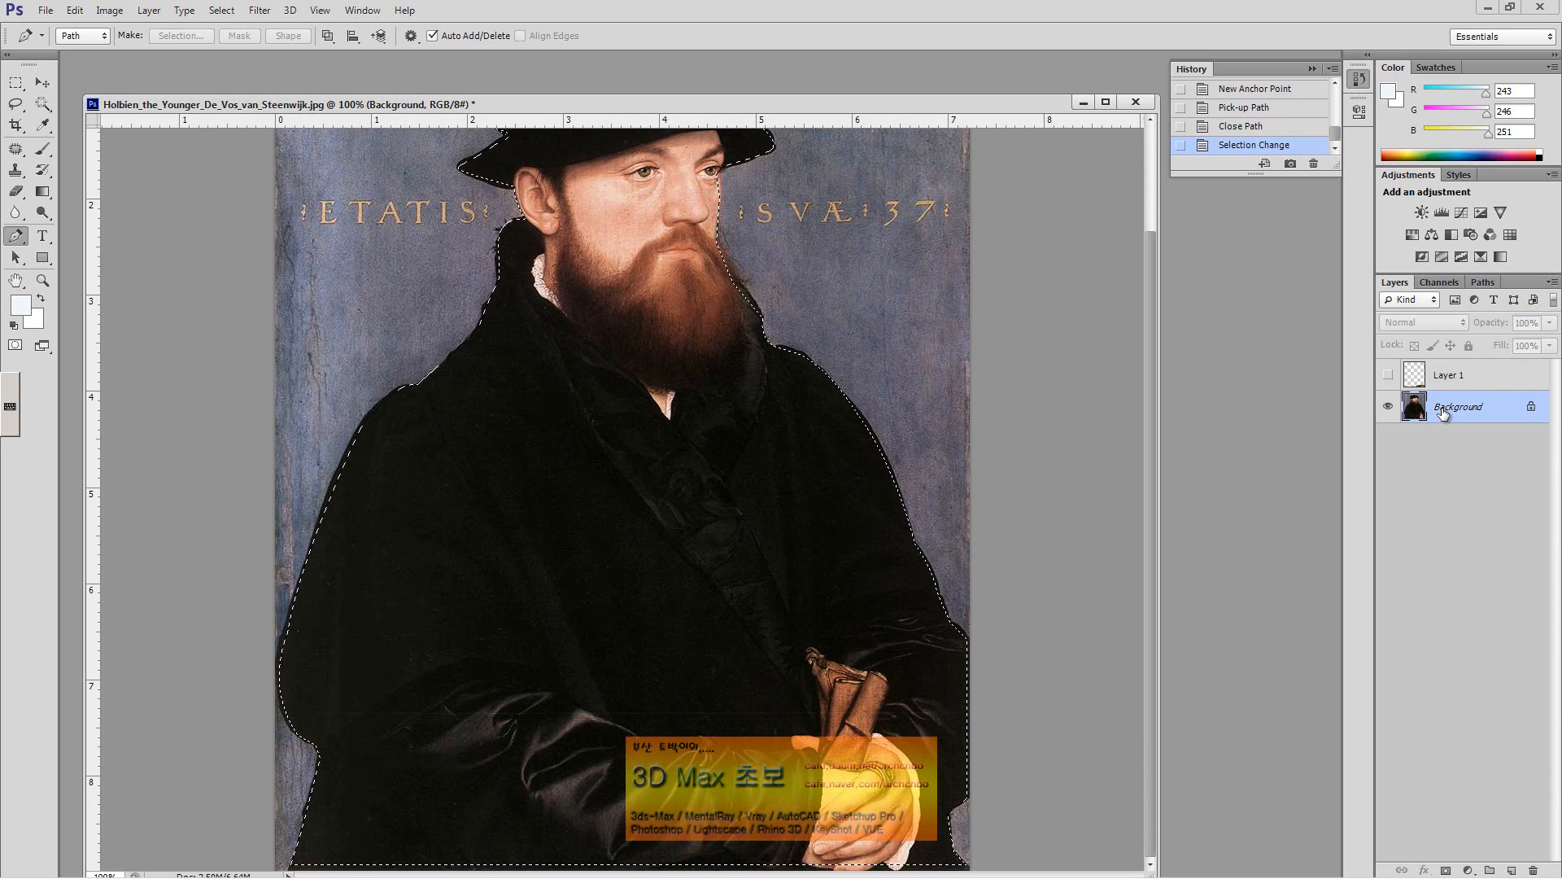
key(ctrl+j)
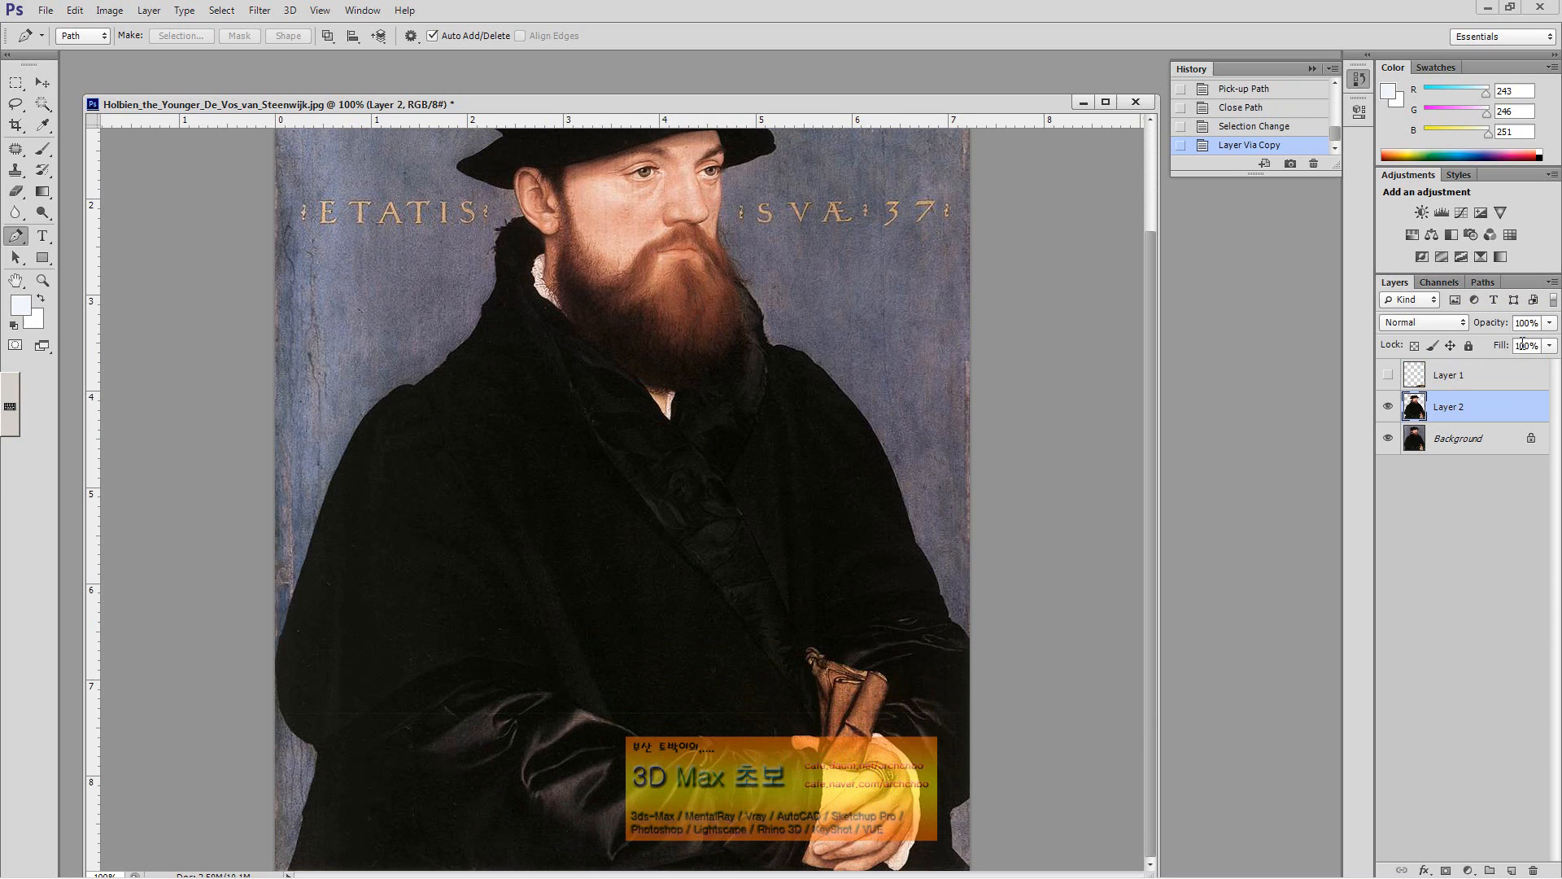
Step: Hide the Background layer and inspect the cut-out man's edges against transparency
click(1388, 437)
scroll(599, 244, up, 2)
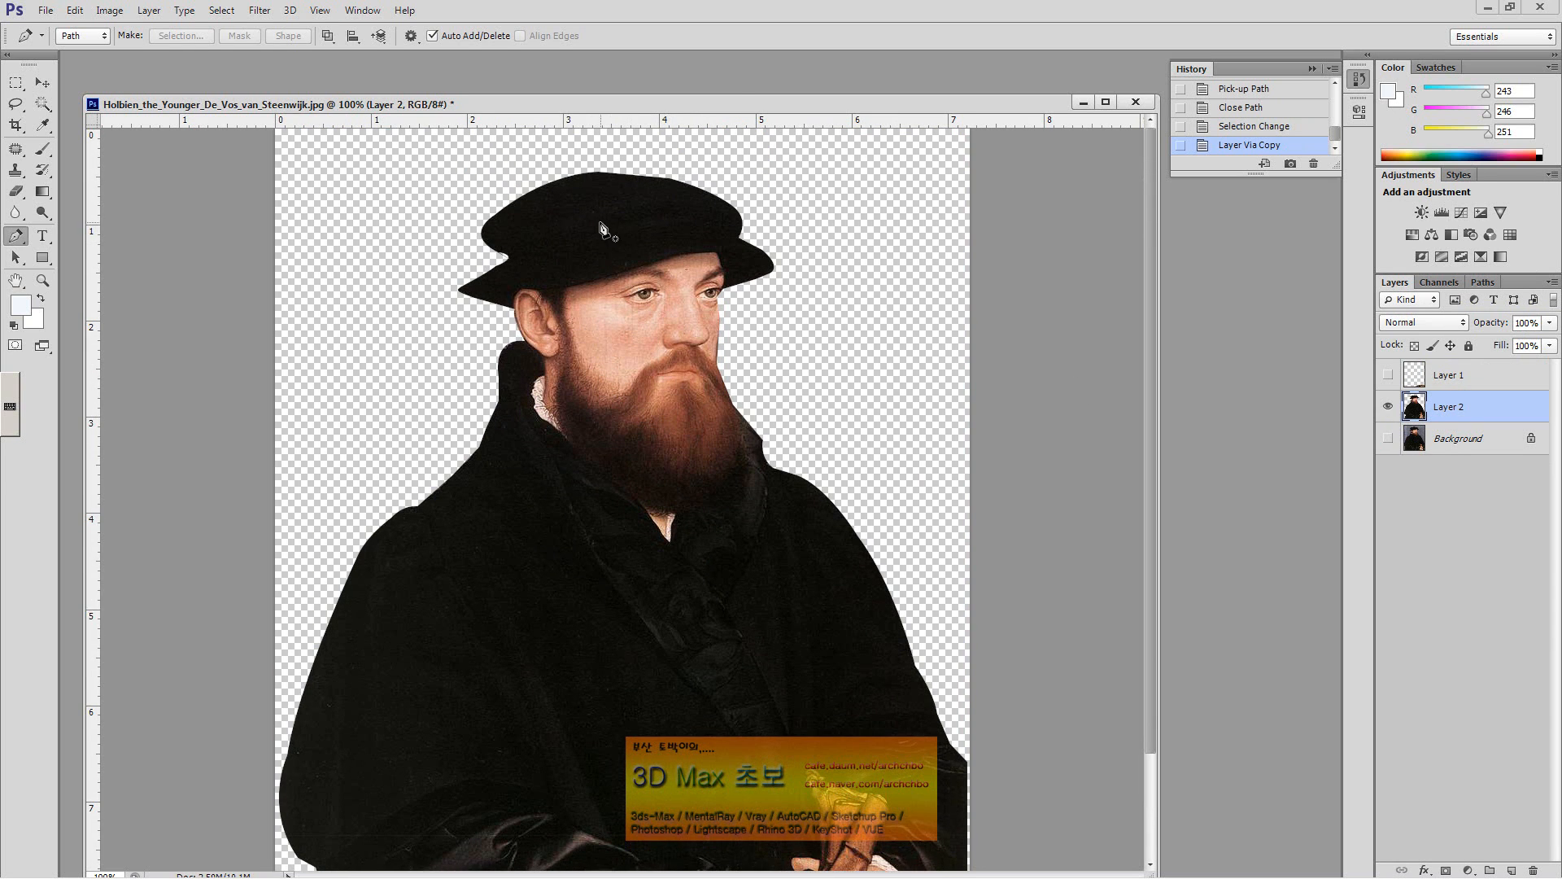
scroll(880, 447, down, 4)
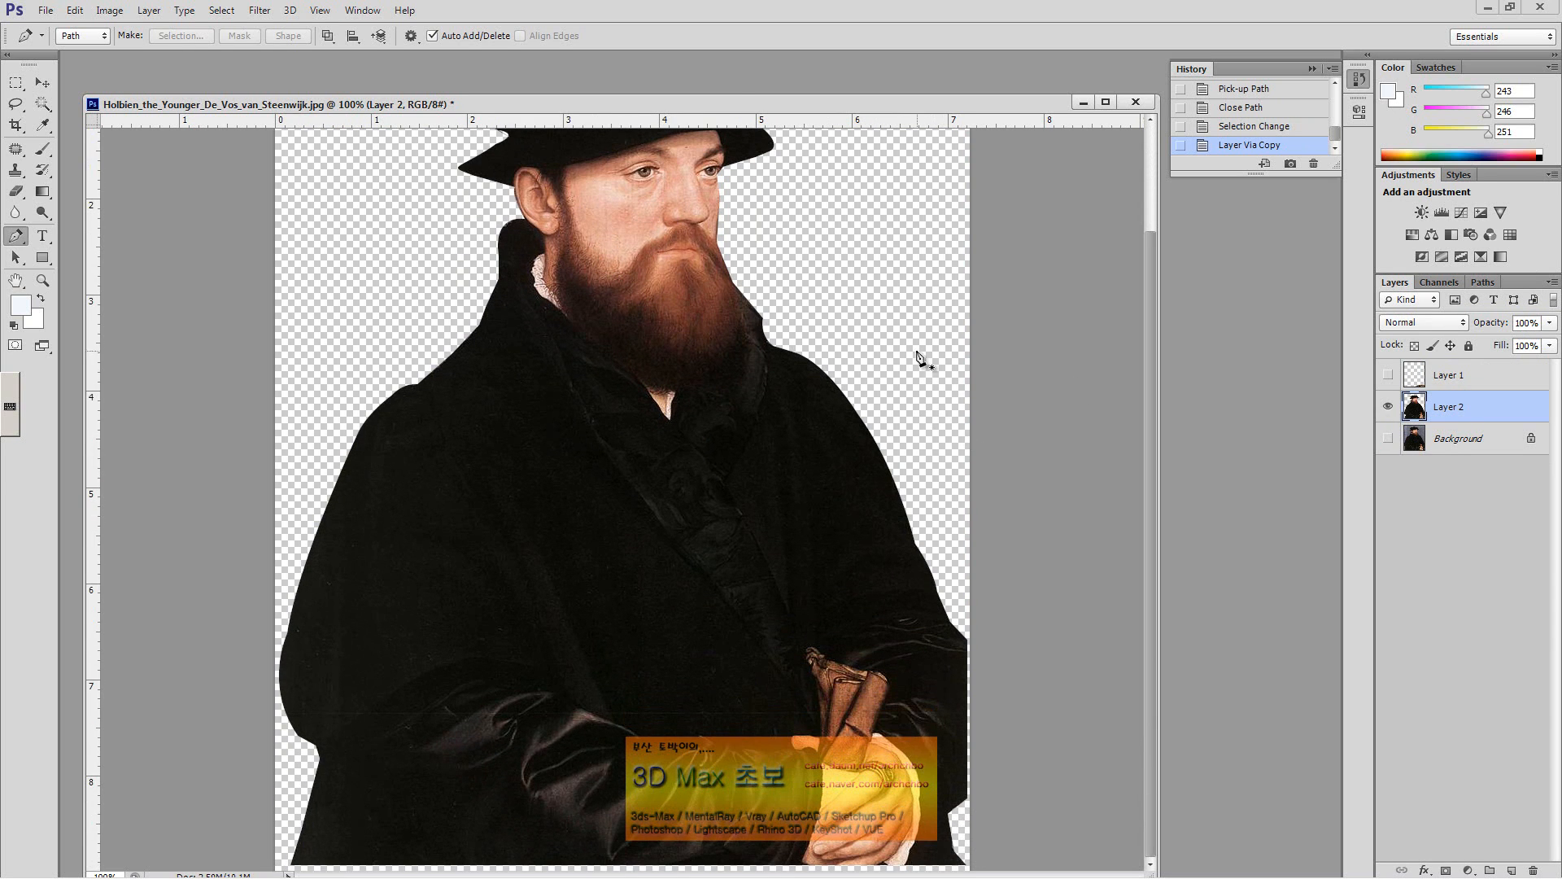